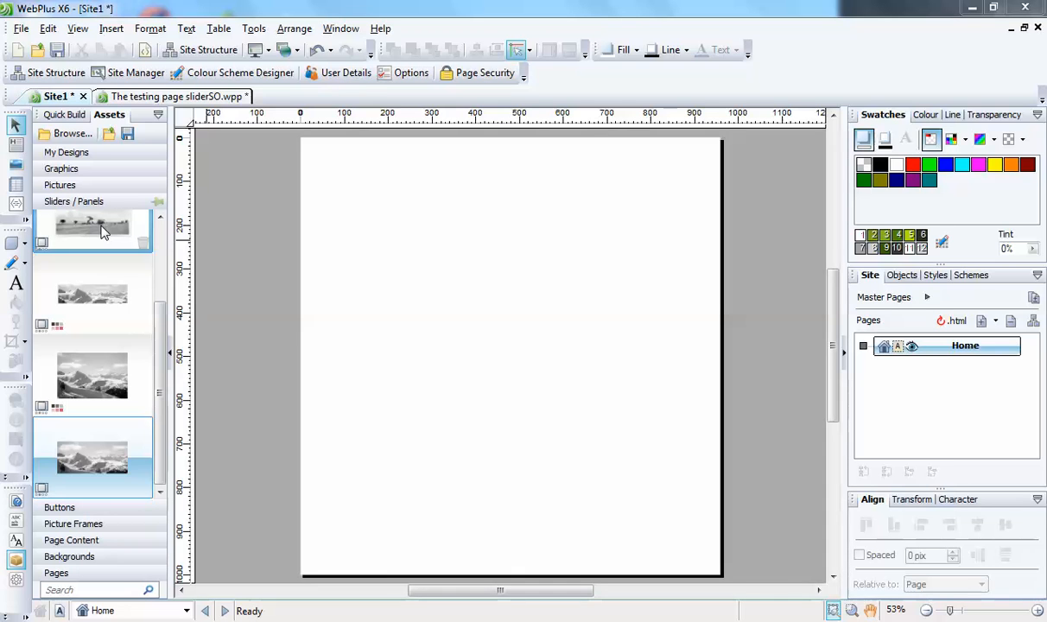
# - Place the tree landscape slider and the three mountain sliders from the Sliders / Panels assets on the page, stacked vertically
pyautogui.moveTo(101, 232); pyautogui.dragTo(525, 209)
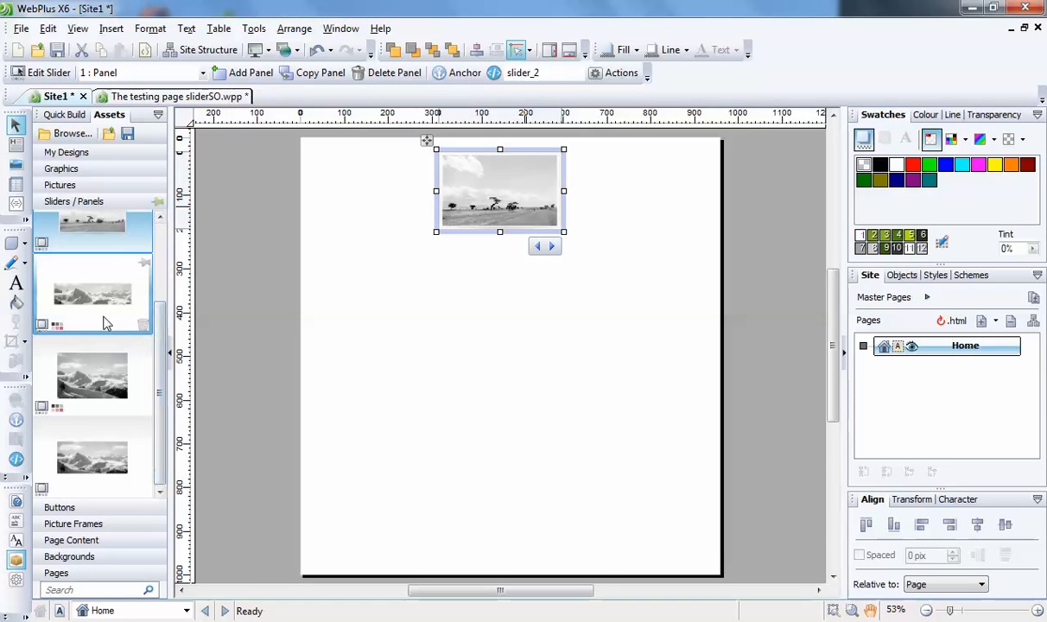
pyautogui.moveTo(100, 300); pyautogui.dragTo(535, 295)
pyautogui.moveTo(99, 367); pyautogui.dragTo(510, 398)
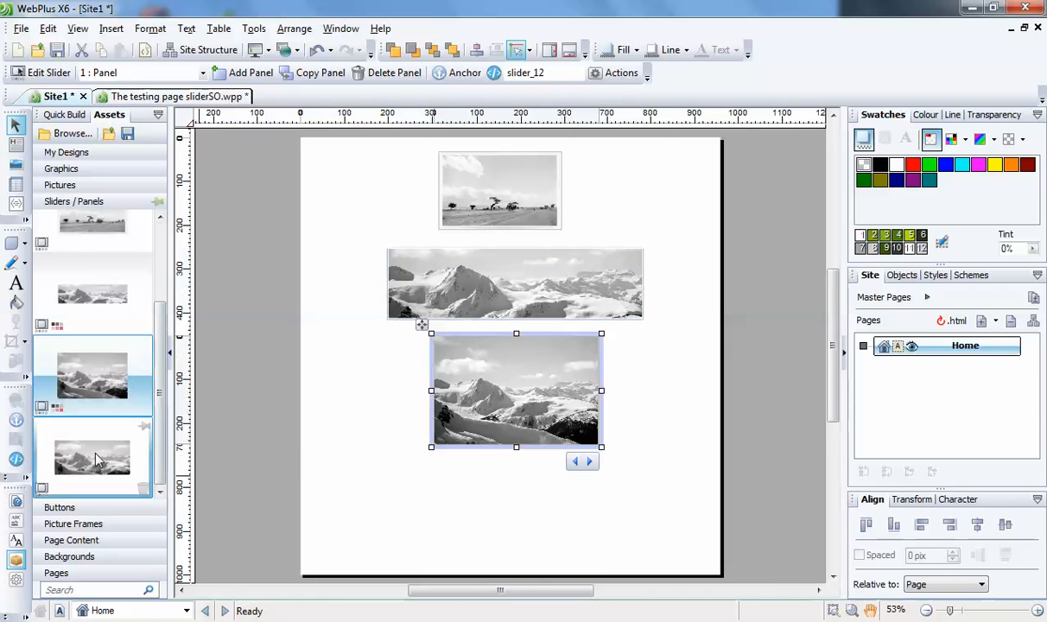
pyautogui.moveTo(92, 456); pyautogui.dragTo(516, 499)
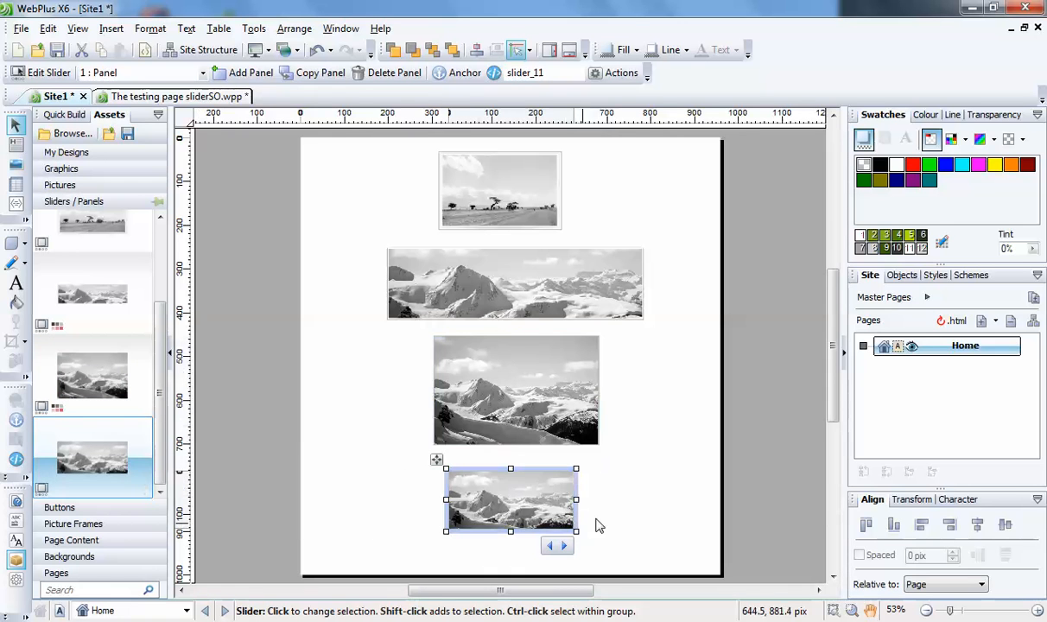
# - Preview the page in Safari, look through all four sliders, and close the preview
pyautogui.click(270, 51)
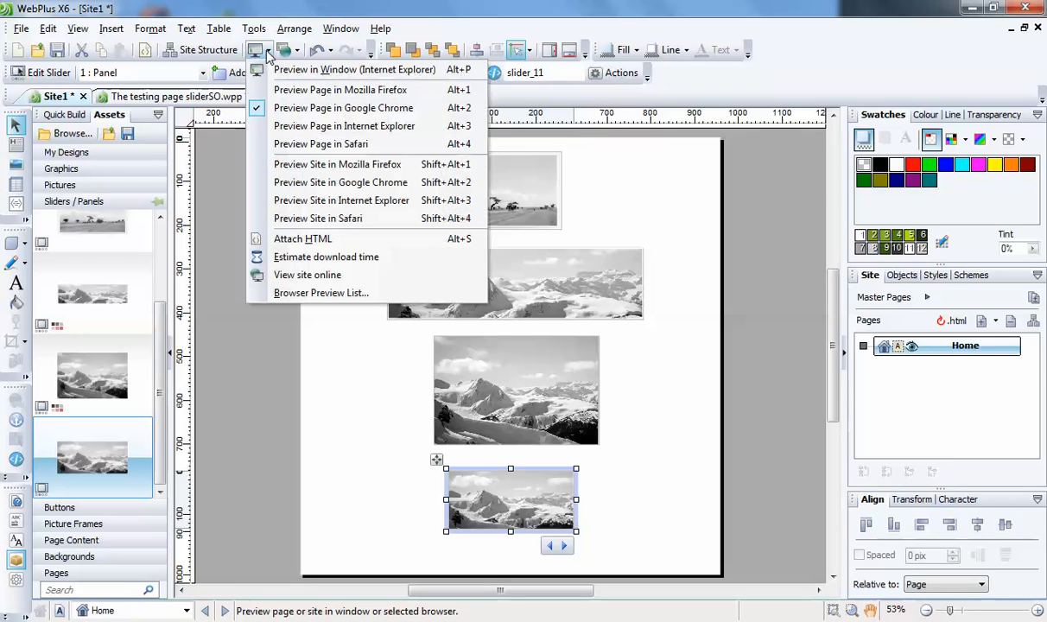
pyautogui.click(322, 143)
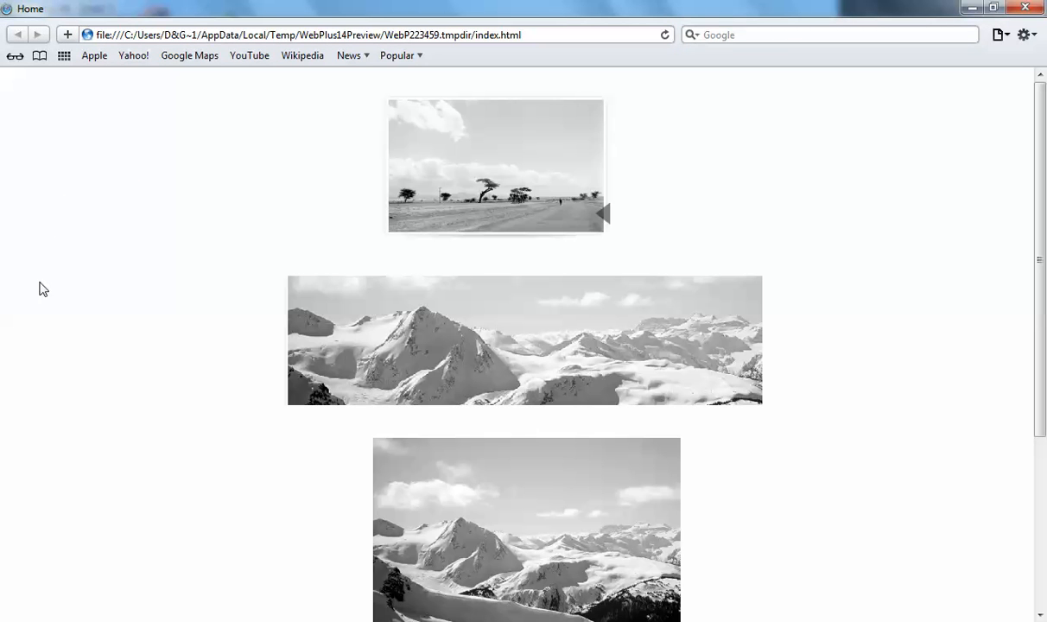
pyautogui.scroll(-4, 33, 320)
pyautogui.scroll(3, 33, 325)
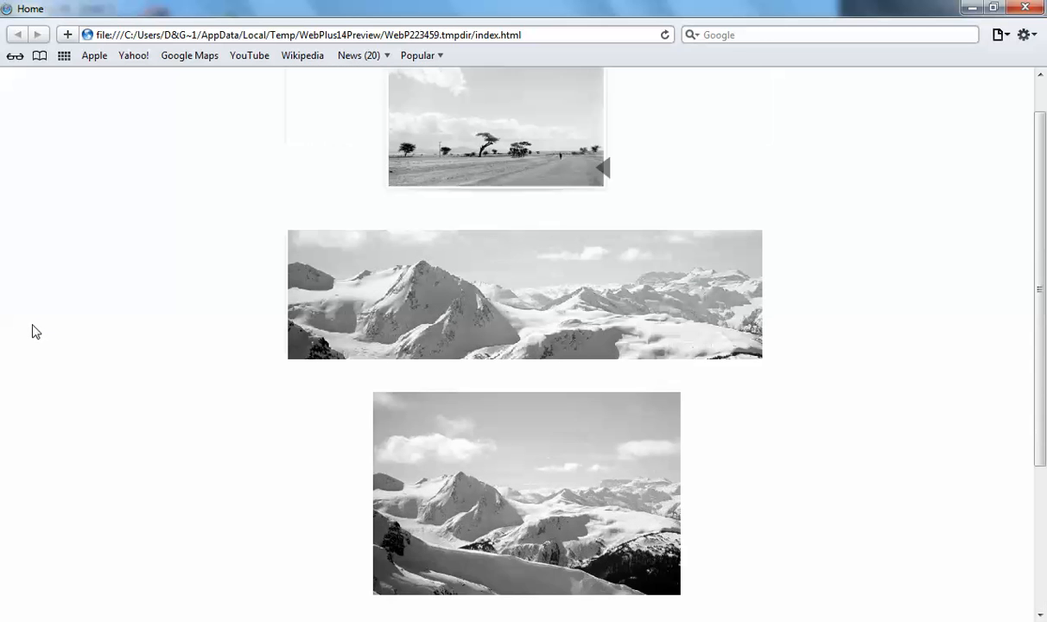
pyautogui.scroll(1, 33, 332)
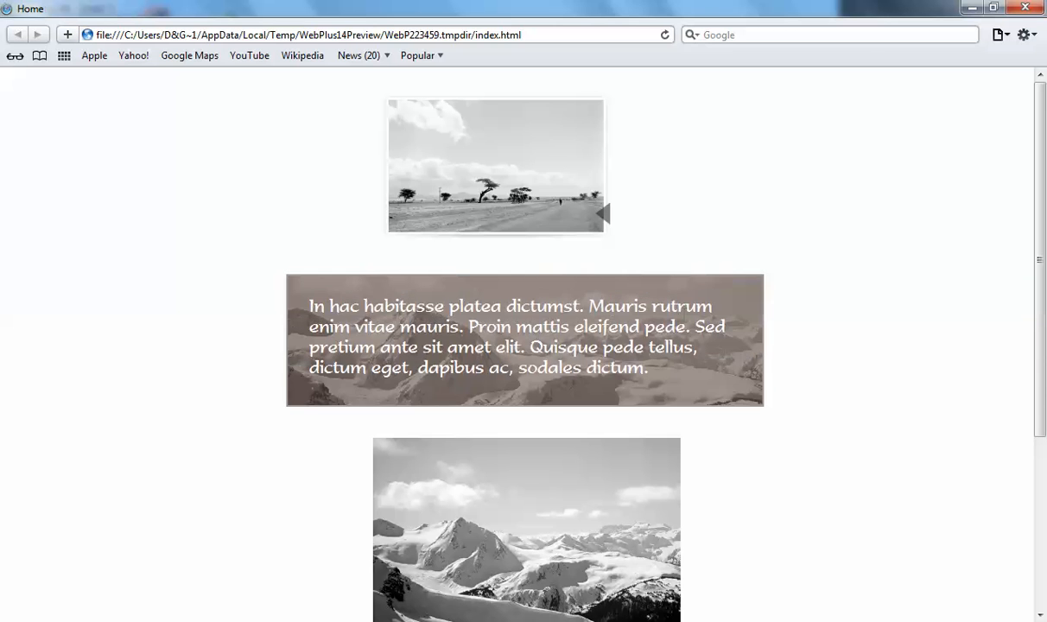
pyautogui.scroll(-3, 869, 454)
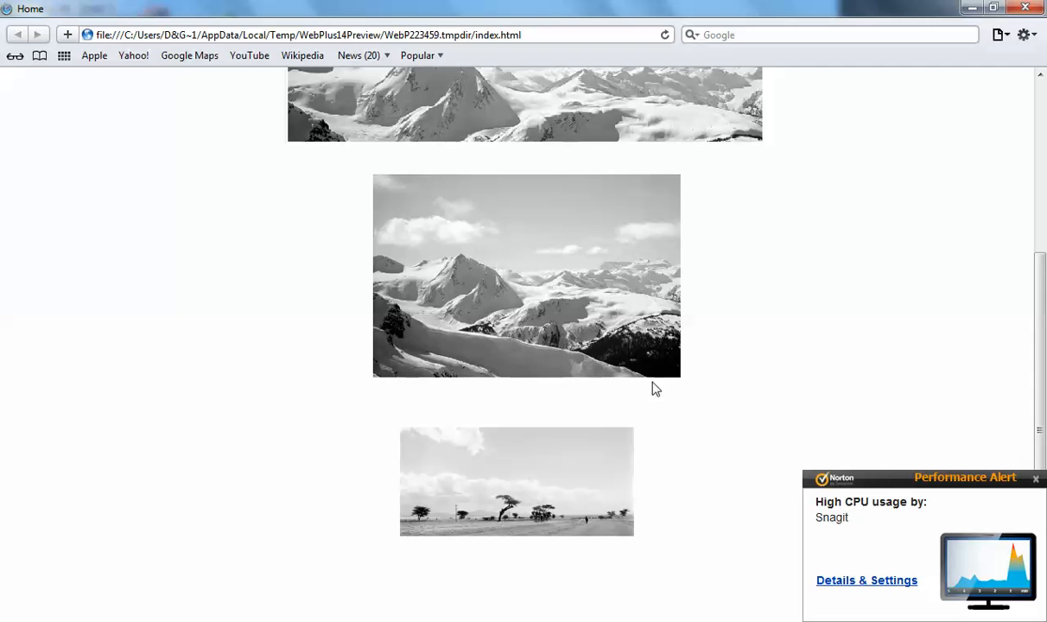
pyautogui.click(1023, 9)
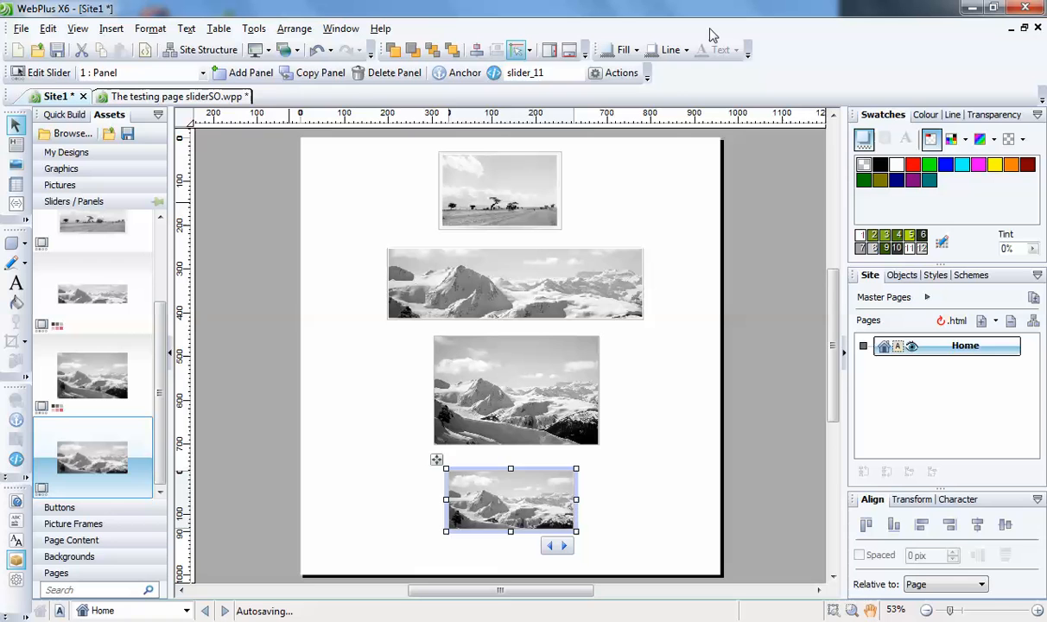
# - Delete the tree landscape slider, the wide mountain slider and the large mountain slider, including their leftover frames
pyautogui.click(515, 174)
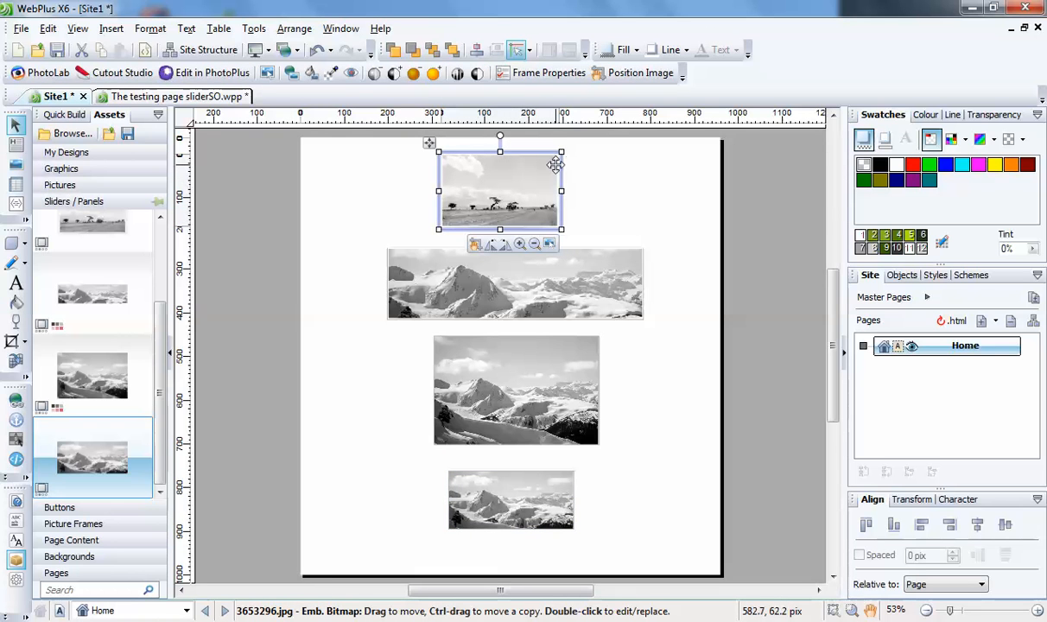
pyautogui.press('Delete')
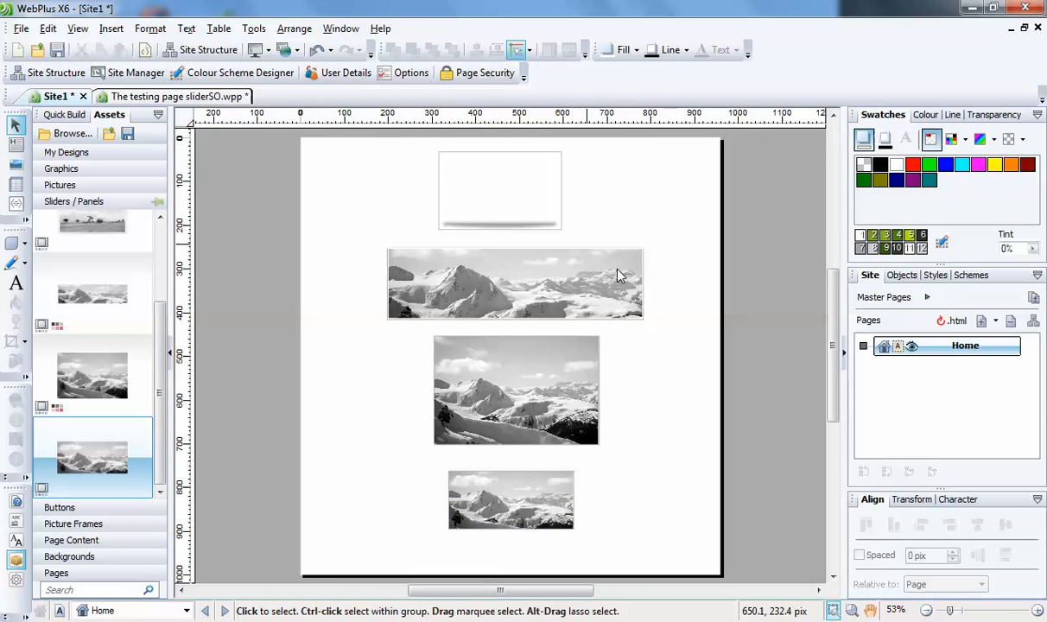
pyautogui.click(564, 198)
pyautogui.press('Delete')
pyautogui.click(631, 255)
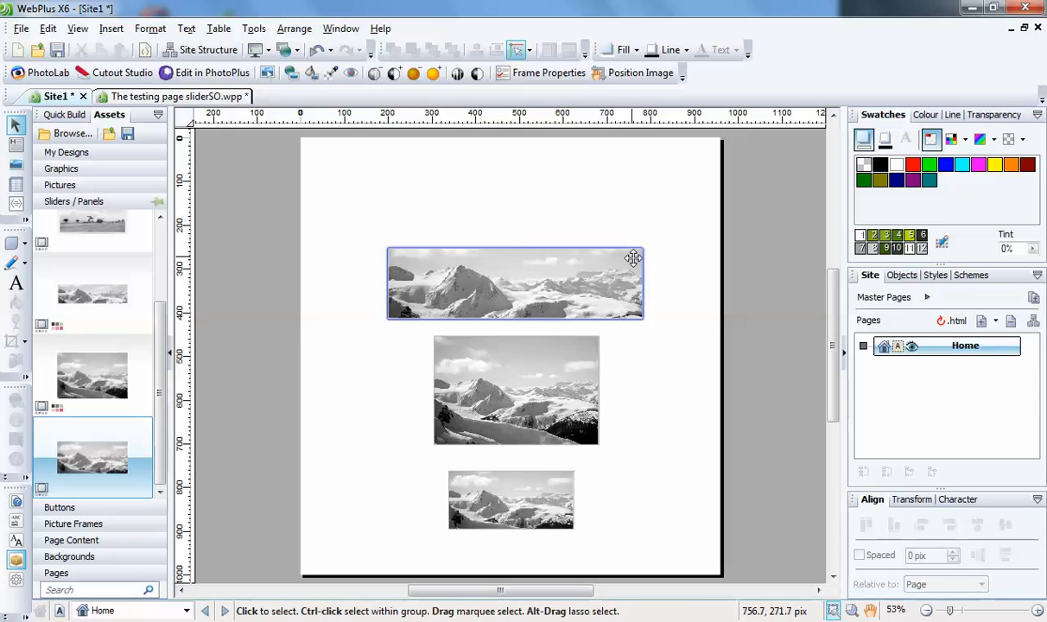
pyautogui.press('Delete')
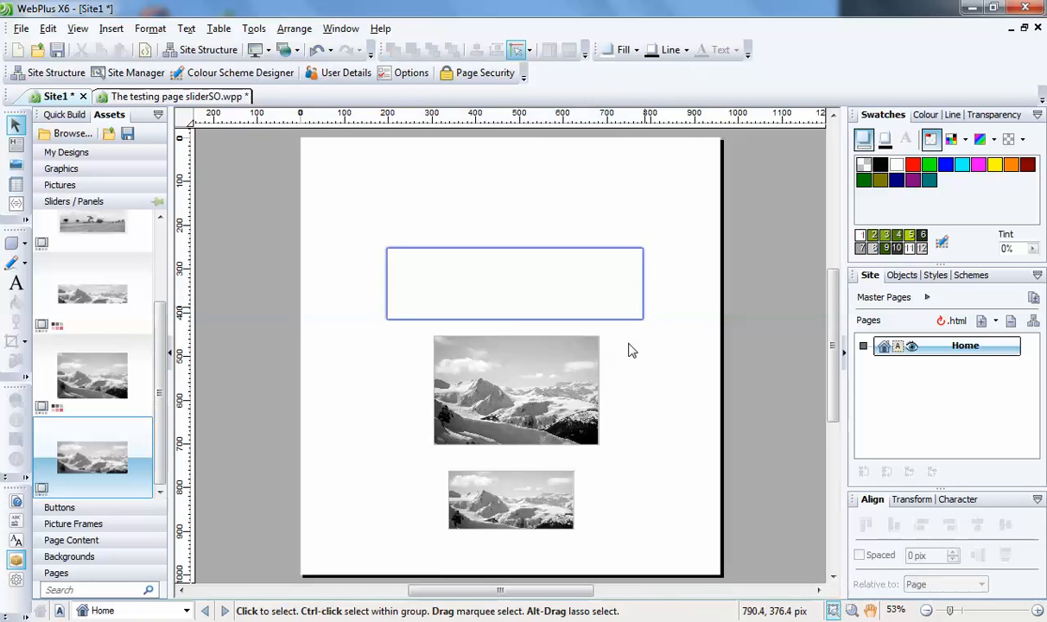
pyautogui.click(644, 298)
pyautogui.press('Delete')
pyautogui.click(598, 373)
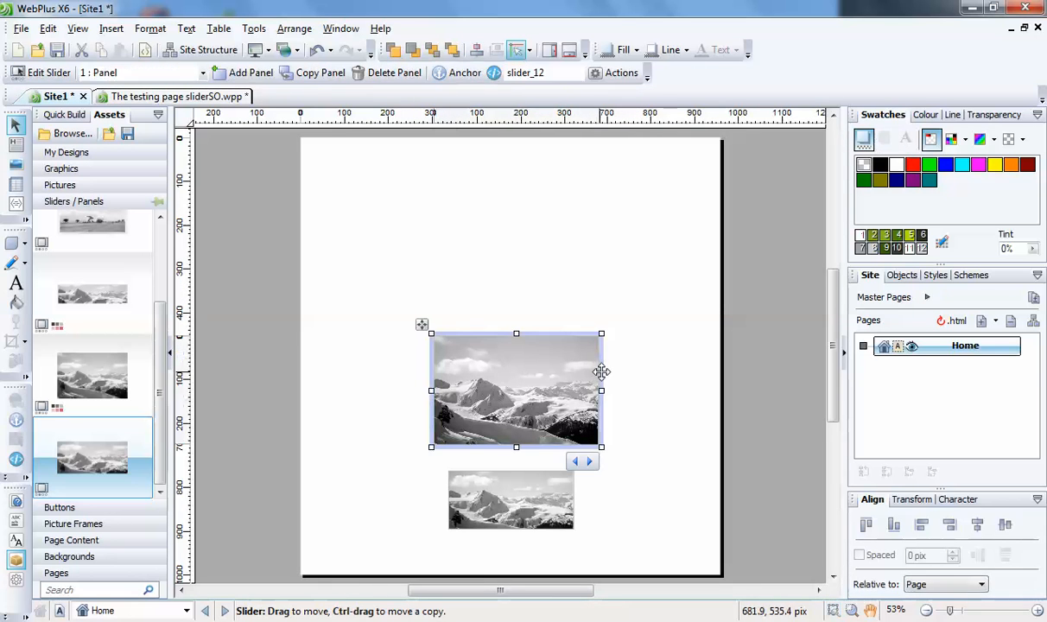
pyautogui.press('Delete')
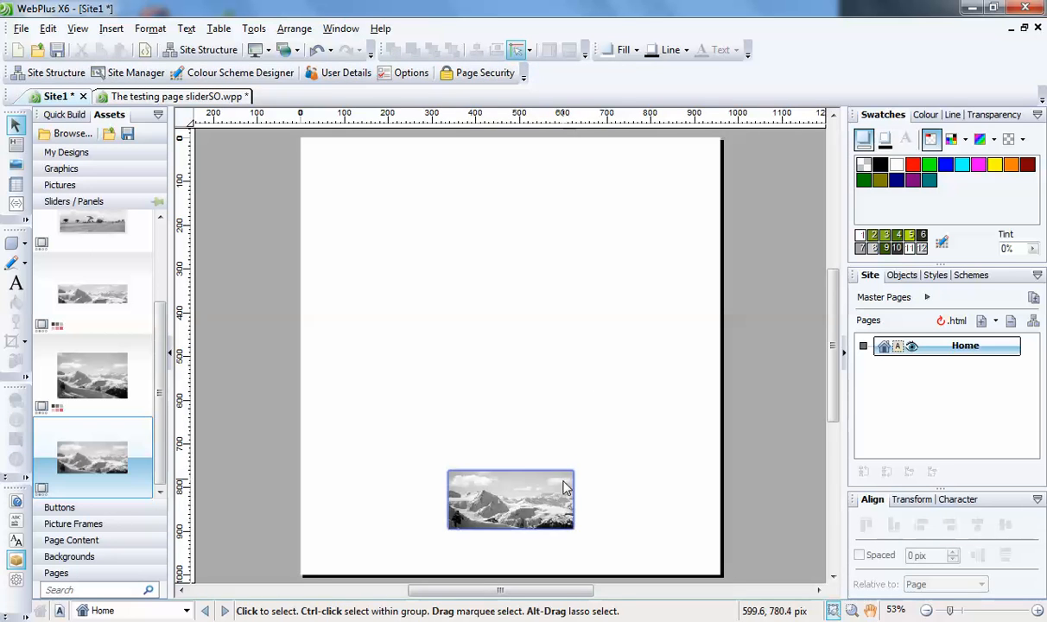
# - Move the remaining small mountain slider up to the upper middle of the page
pyautogui.click(511, 493)
pyautogui.moveTo(511, 493)
pyautogui.mouseDown()
pyautogui.moveTo(517, 218)
pyautogui.moveTo(495, 295)
pyautogui.moveTo(508, 495)
pyautogui.mouseUp()
pyautogui.moveTo(397, 409); pyautogui.dragTo(661, 567)
pyautogui.moveTo(523, 508); pyautogui.dragTo(511, 187)
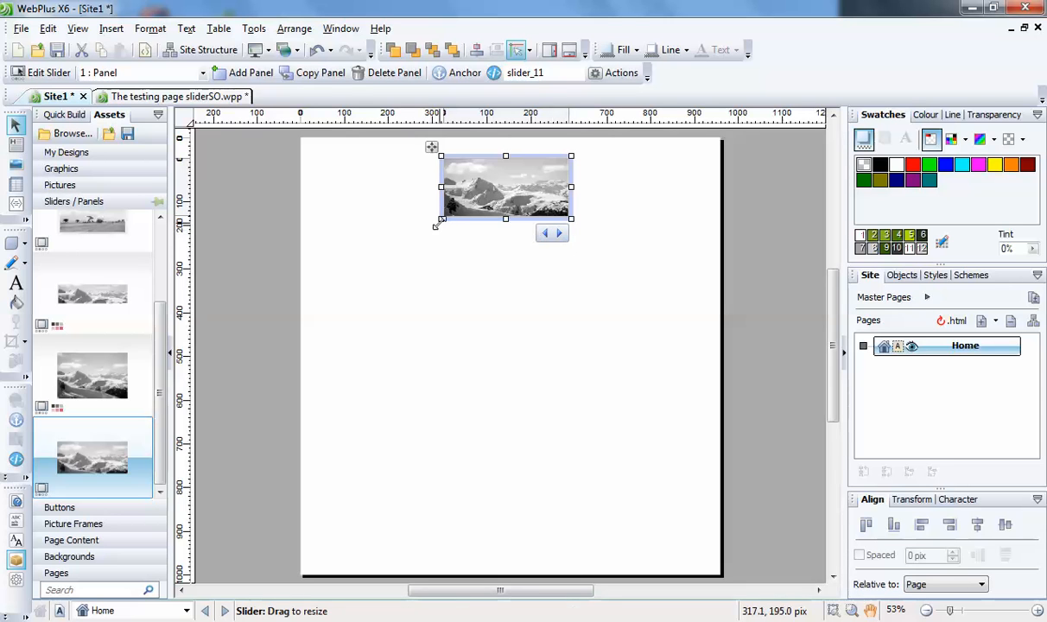
# - Enlarge the slider frame to about 540 by 250 pixels and position it roughly centred across the page
pyautogui.moveTo(441, 219); pyautogui.dragTo(335, 287)
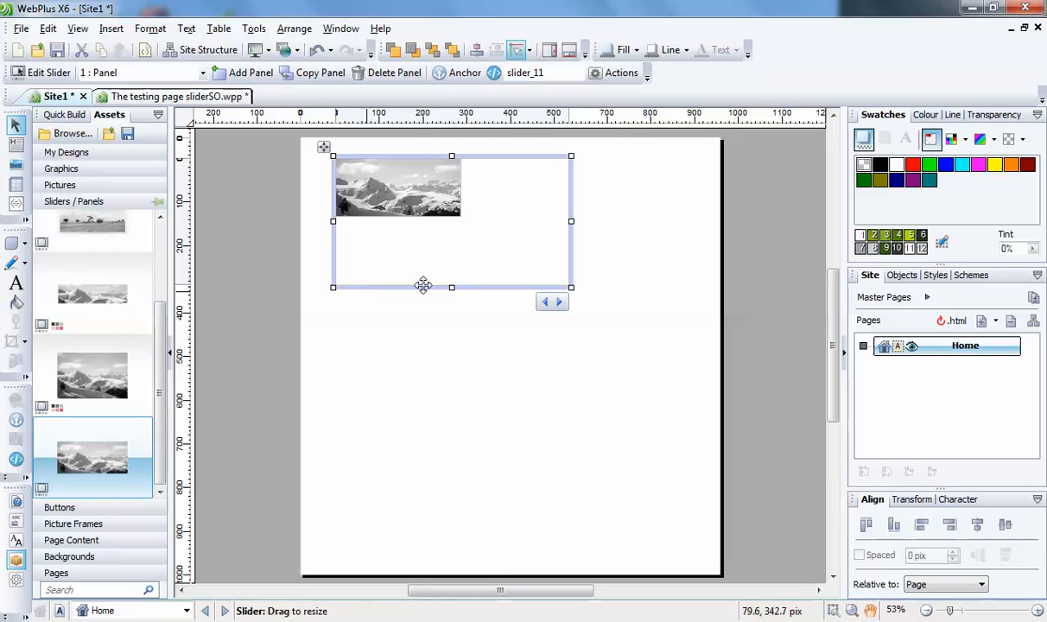
pyautogui.moveTo(468, 288); pyautogui.dragTo(528, 287)
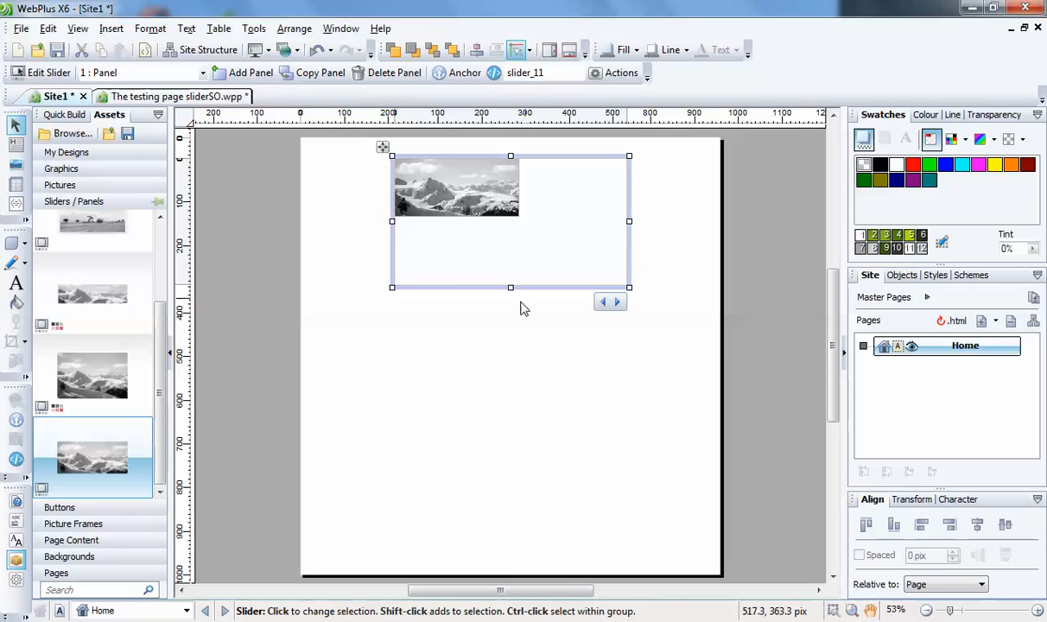
pyautogui.moveTo(513, 288); pyautogui.dragTo(510, 265)
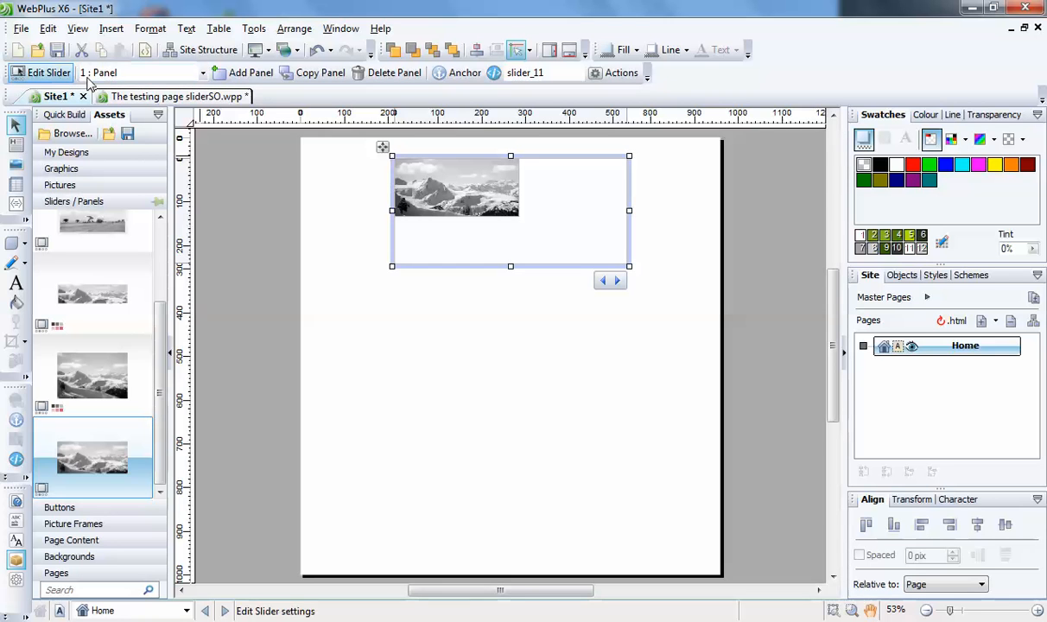
# - Step through the slider's foreground and its two image panels to examine their contents
pyautogui.click(604, 281)
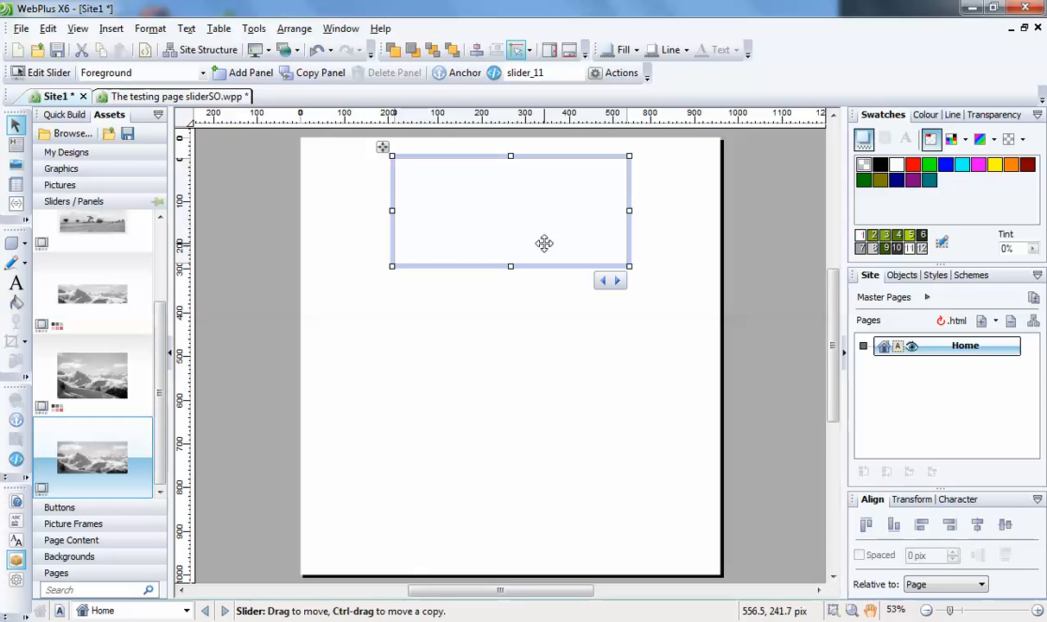
pyautogui.click(619, 282)
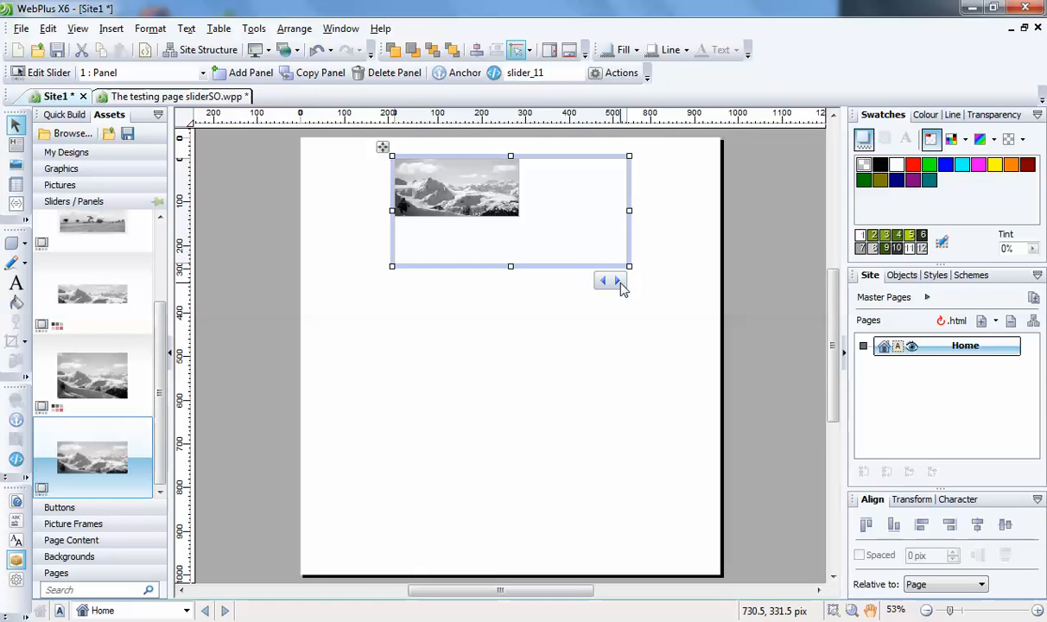
pyautogui.click(618, 281)
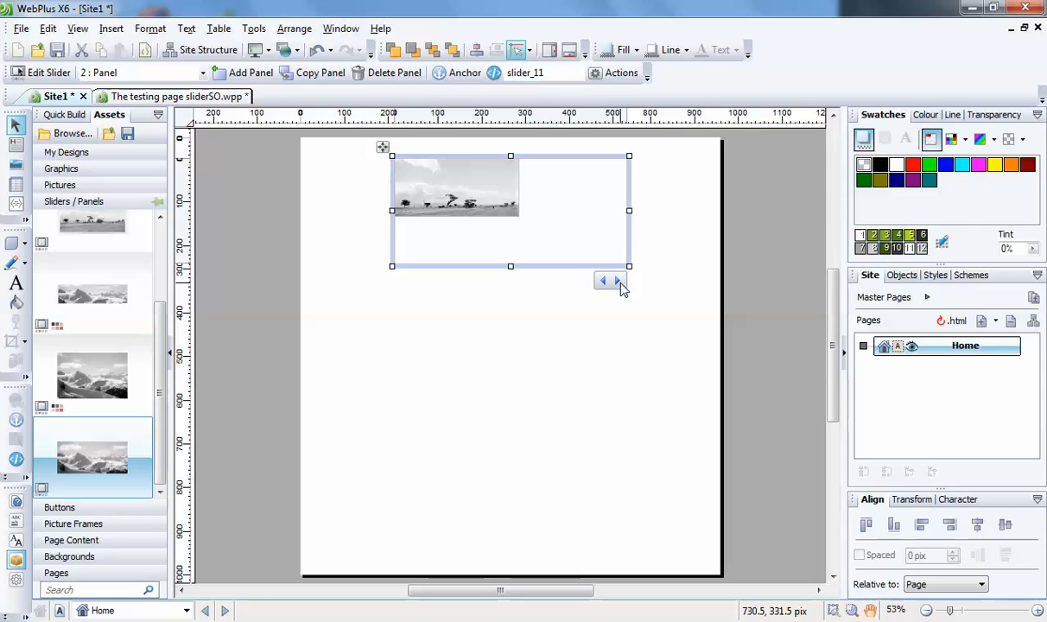
pyautogui.click(619, 281)
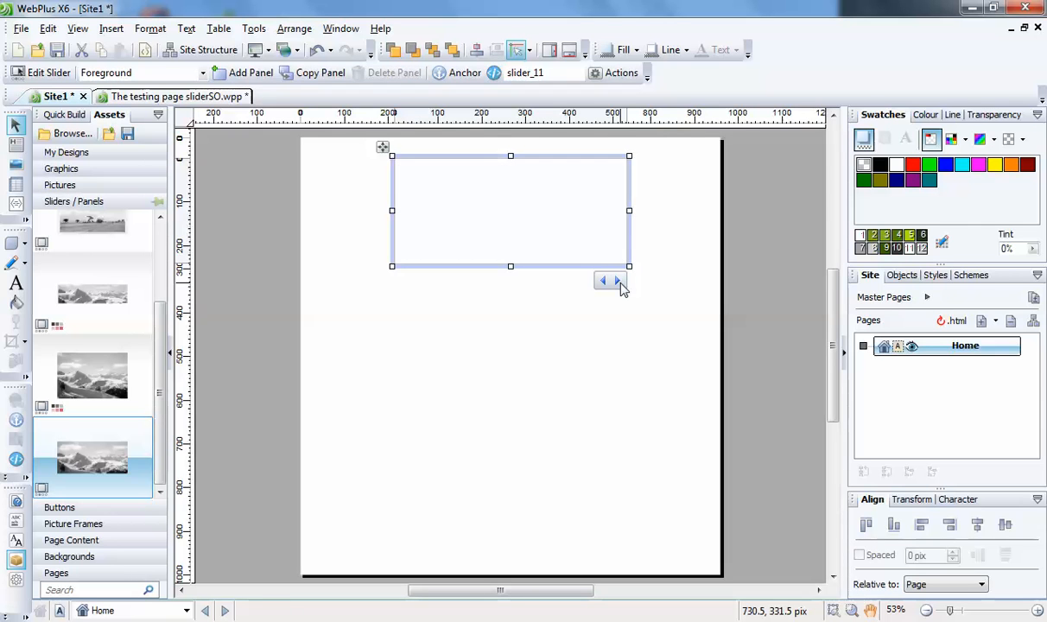
# - In the slider settings, try the From the right animation style, and set the style to From the bottom
pyautogui.click(43, 74)
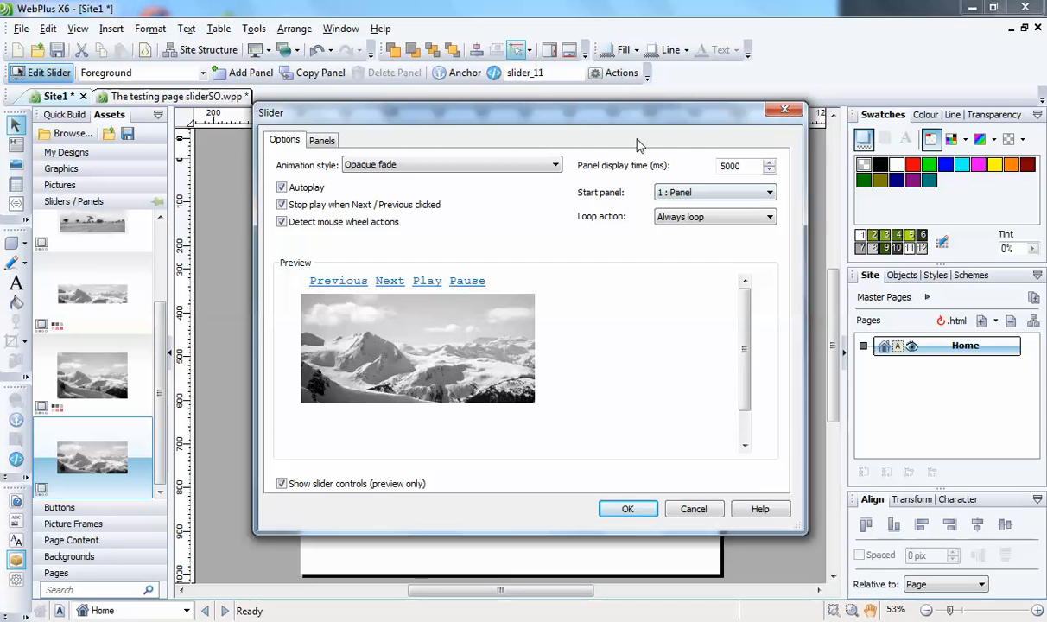
pyautogui.click(555, 165)
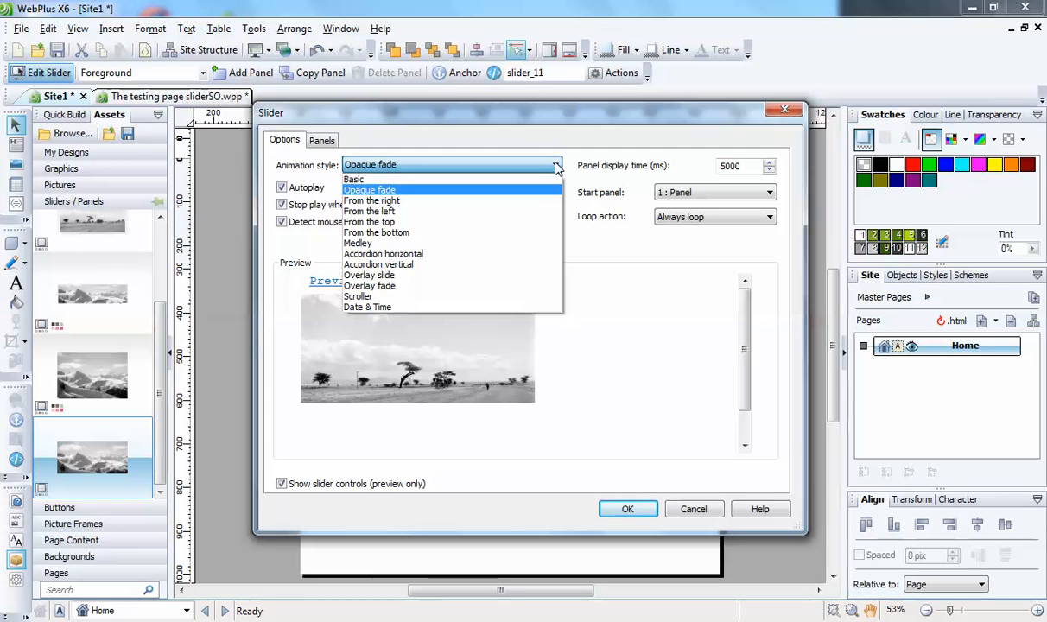
pyautogui.click(360, 201)
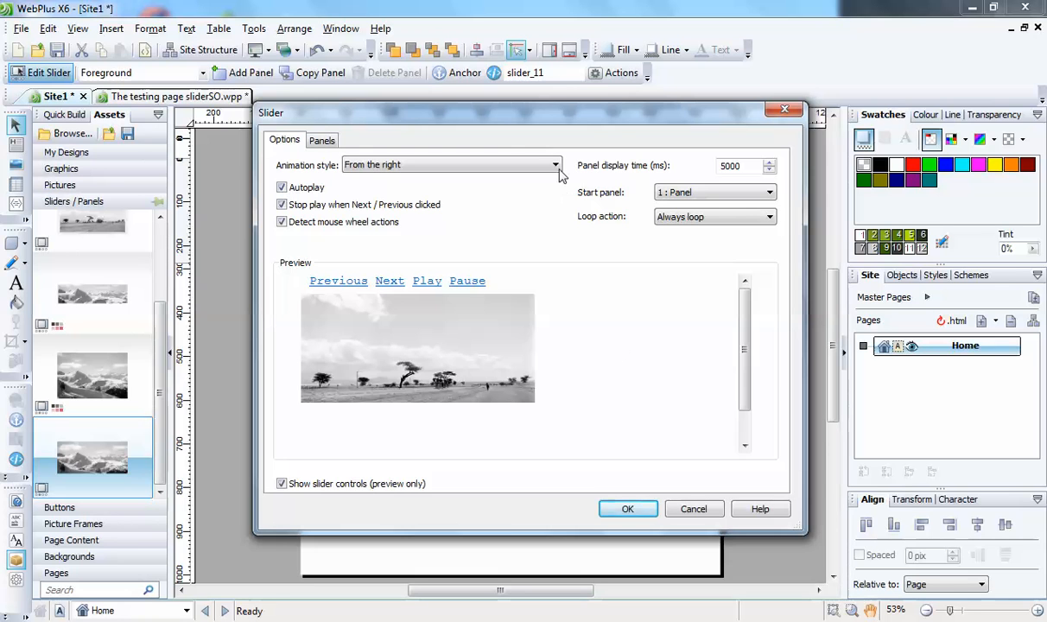
pyautogui.click(555, 166)
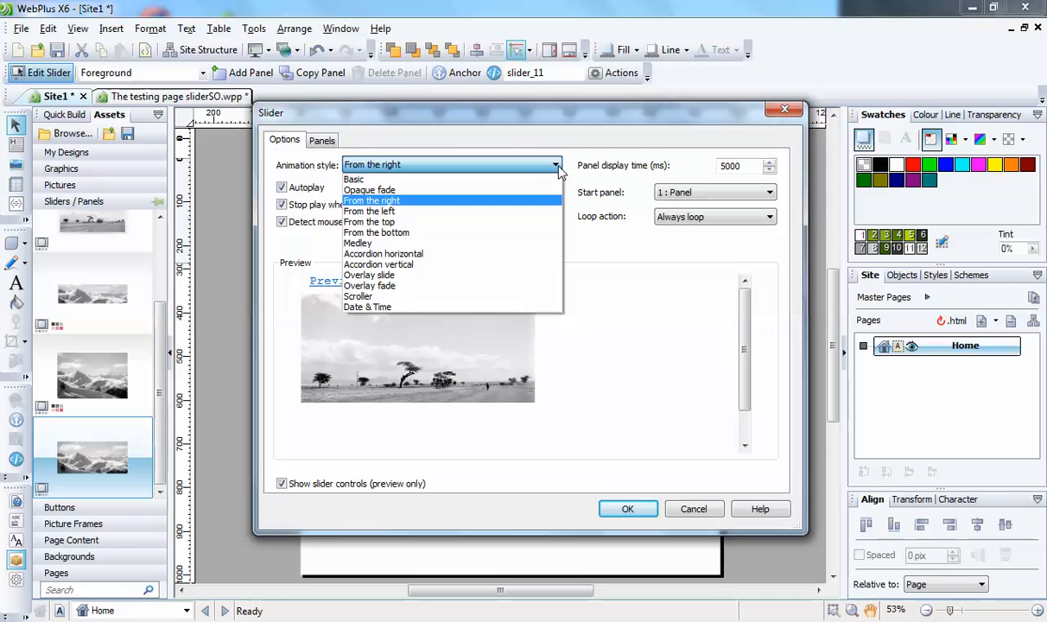
pyautogui.click(376, 233)
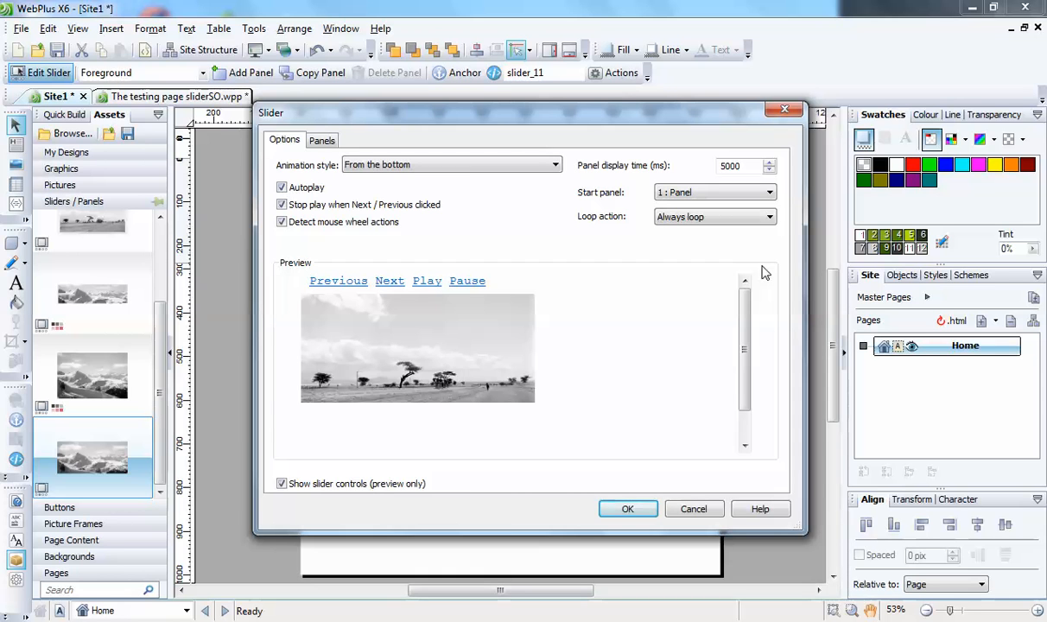
pyautogui.click(557, 167)
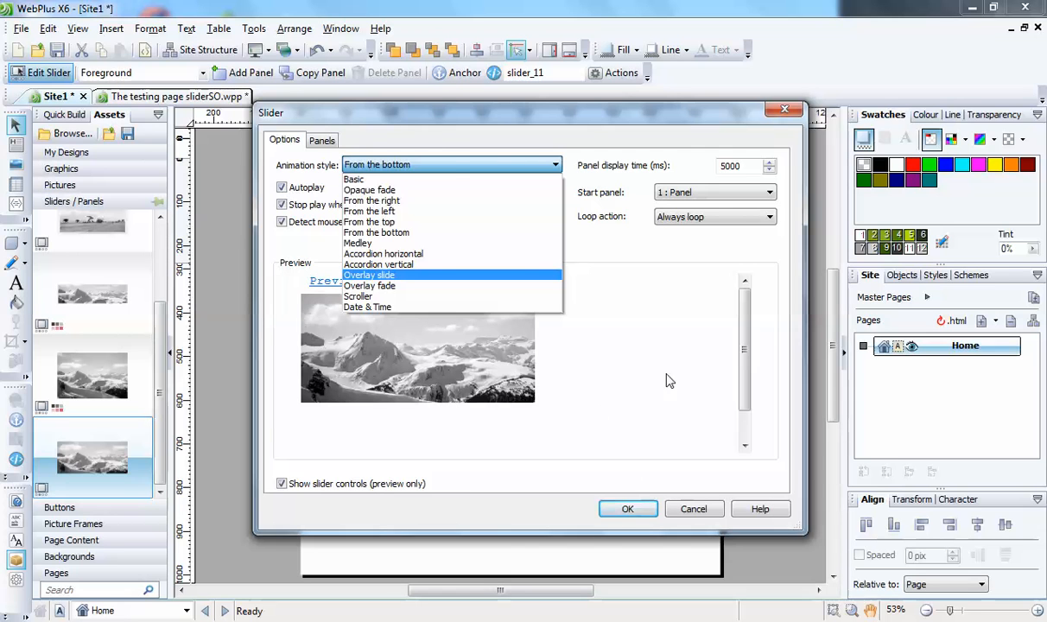
pyautogui.click(453, 163)
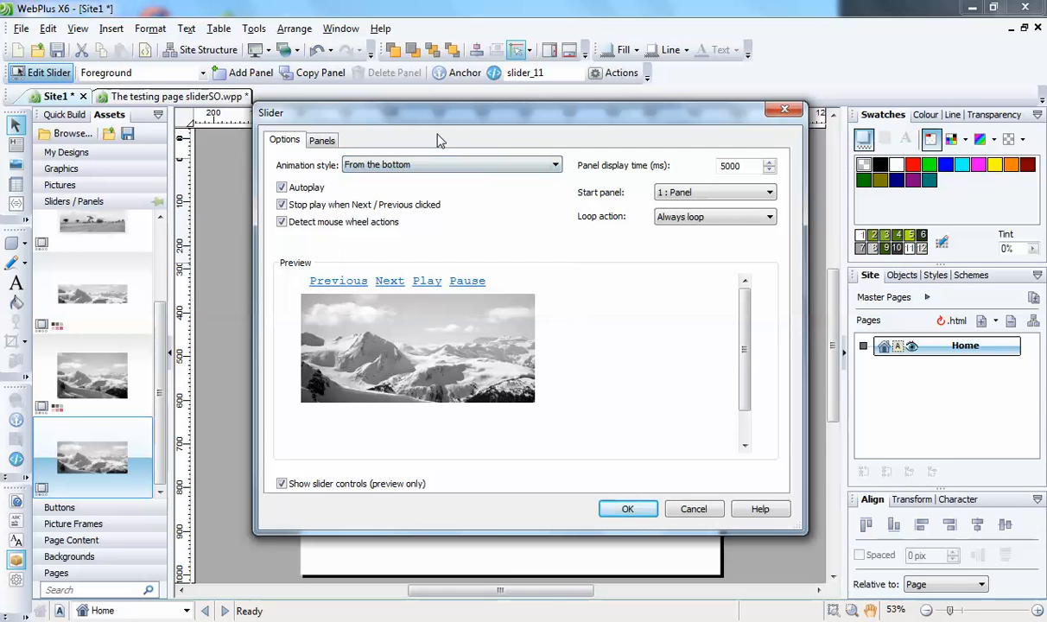
# - Add two blank panels after the slider's existing image panels and apply the slider settings
pyautogui.click(322, 142)
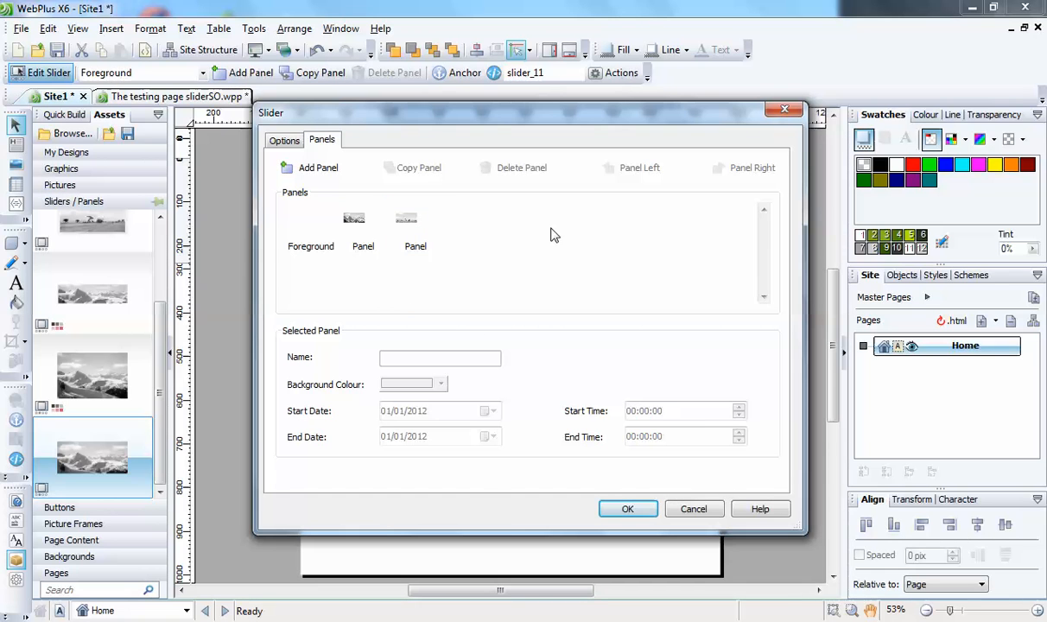
pyautogui.click(409, 222)
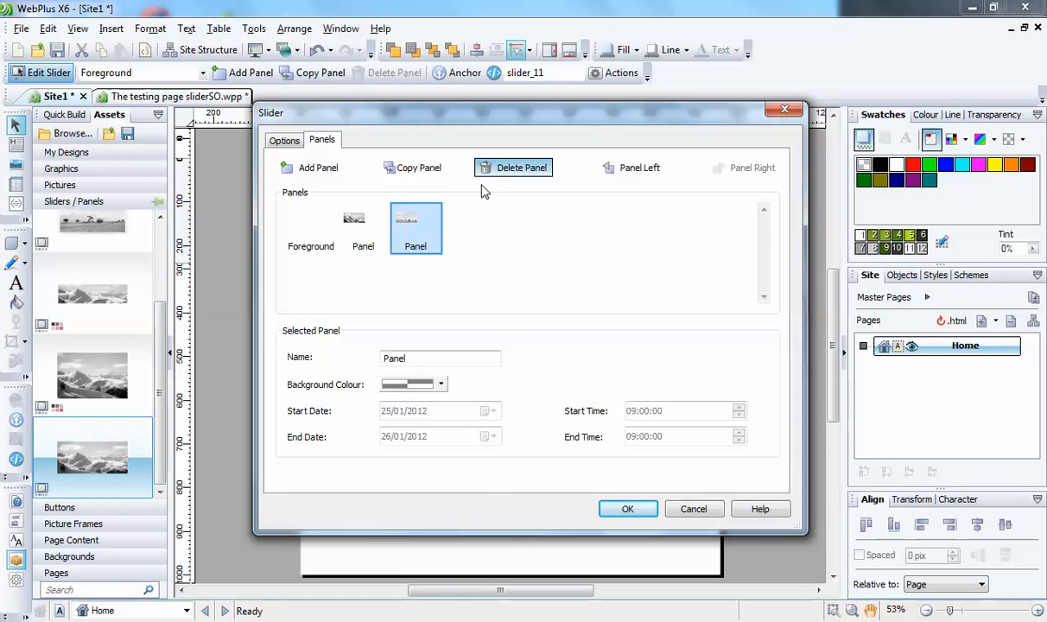
pyautogui.click(315, 167)
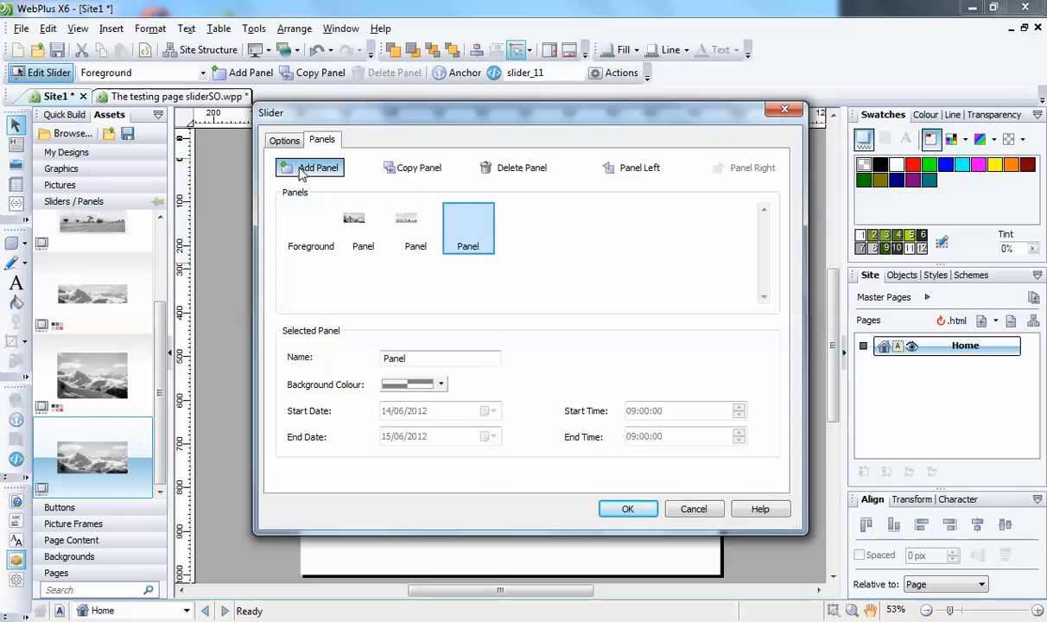
pyautogui.click(302, 171)
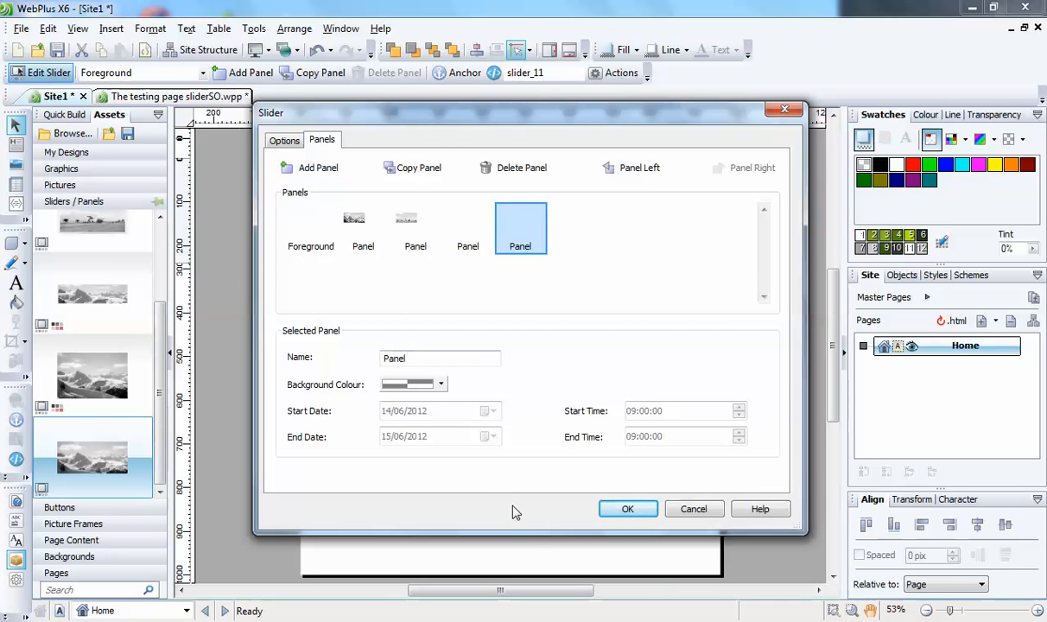
pyautogui.click(627, 511)
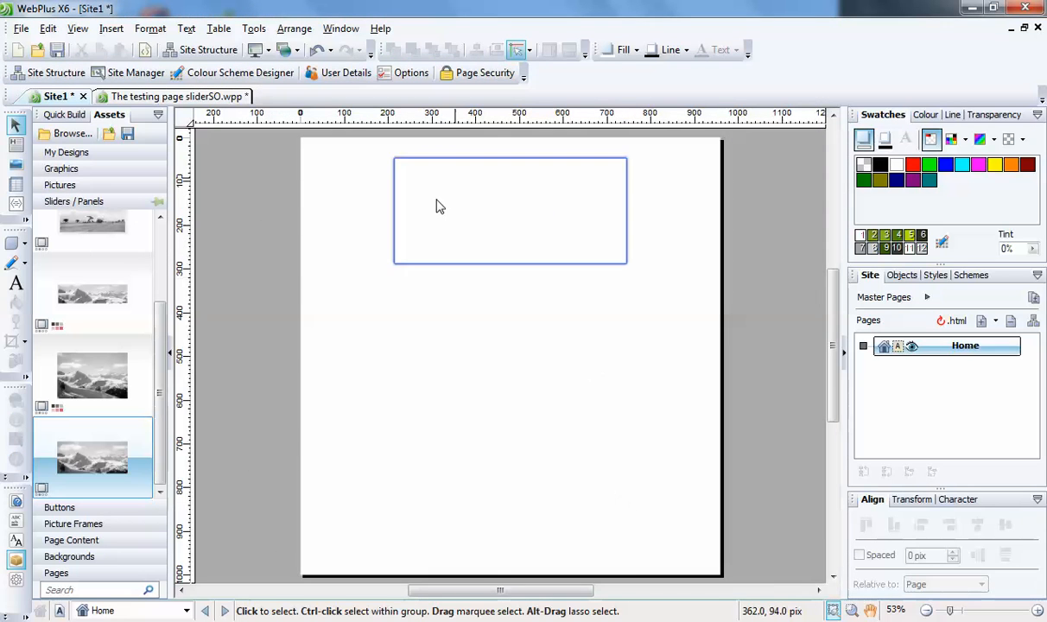
# - Delete the mountain picture from the slider's first panel
pyautogui.click(406, 263)
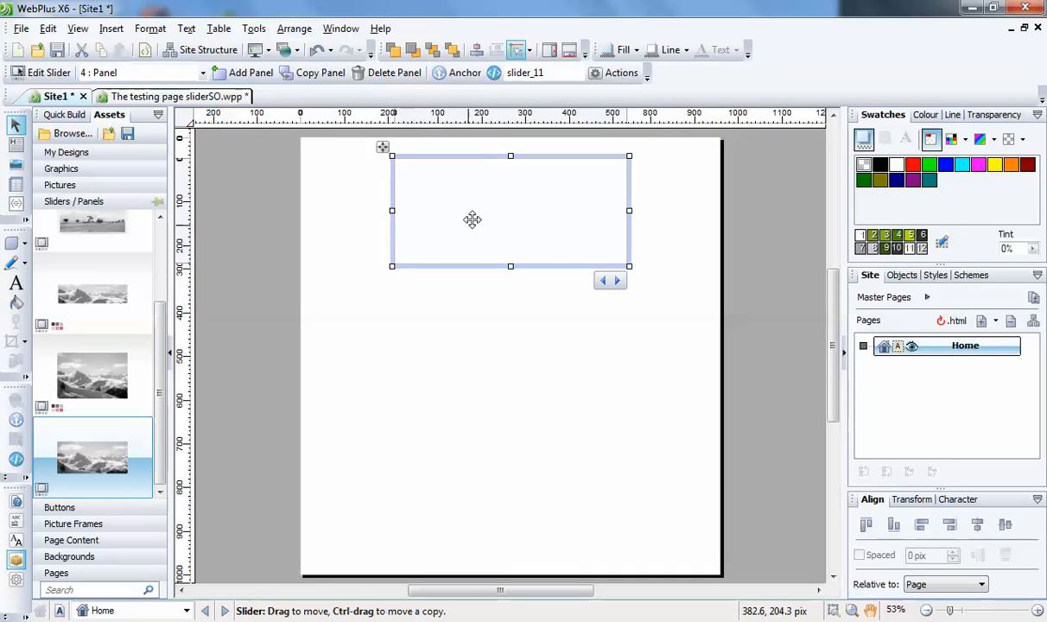
pyautogui.click(619, 281)
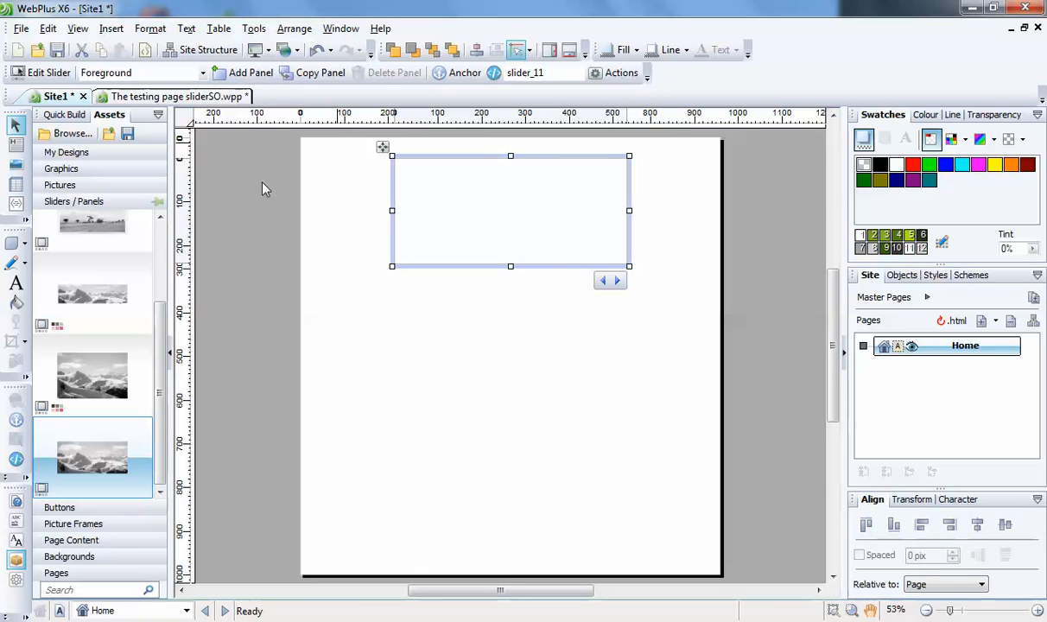
pyautogui.click(619, 281)
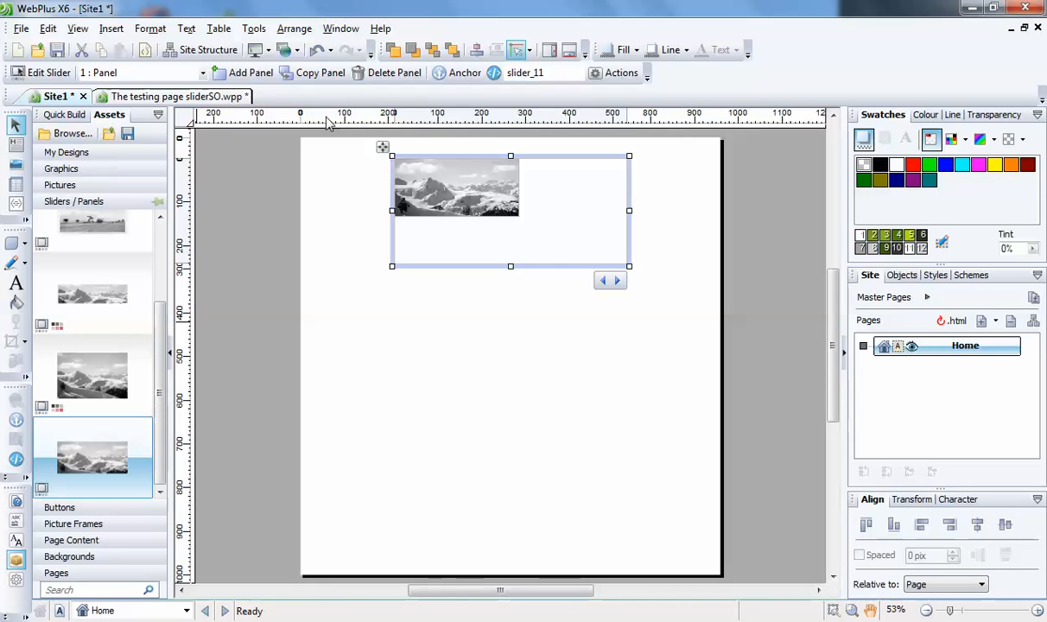
pyautogui.click(435, 192)
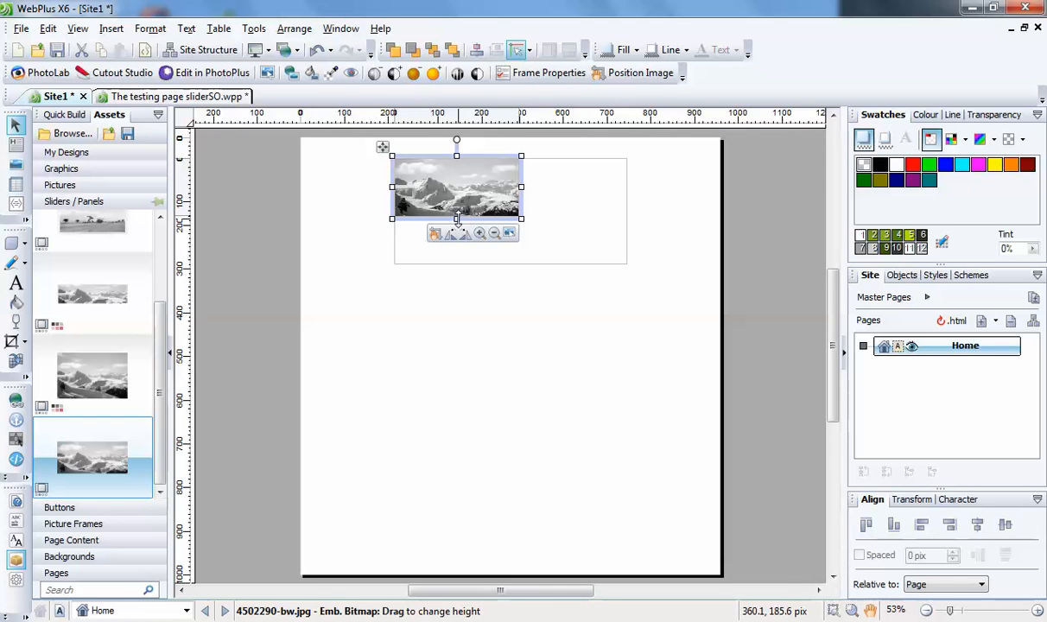
pyautogui.press('Delete')
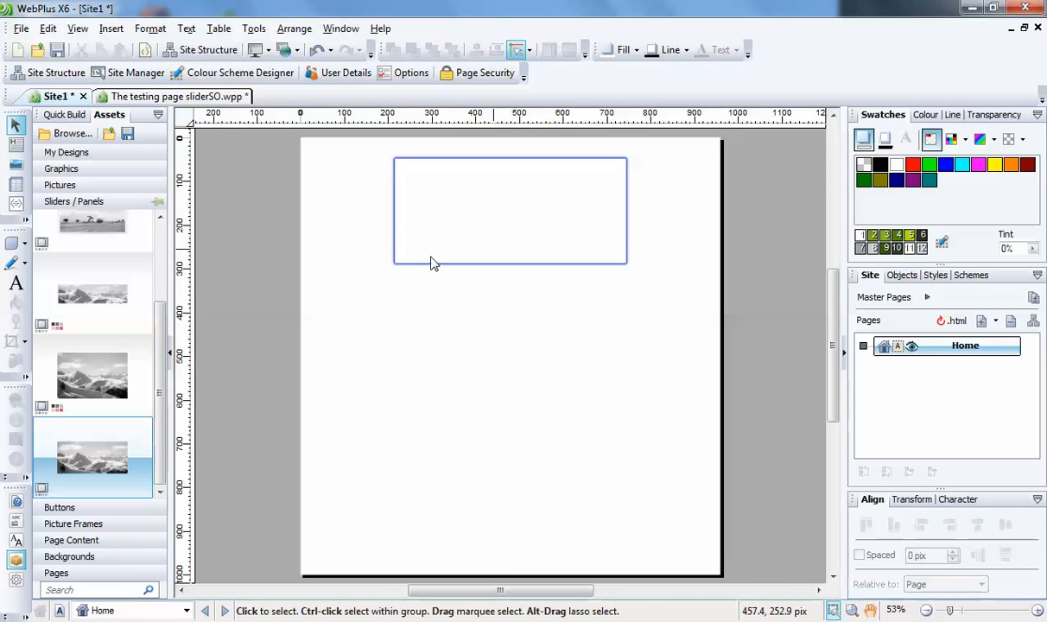
# - Add the plain, unbordered picture frame from the Eco set to the page's available picture frames
pyautogui.click(78, 526)
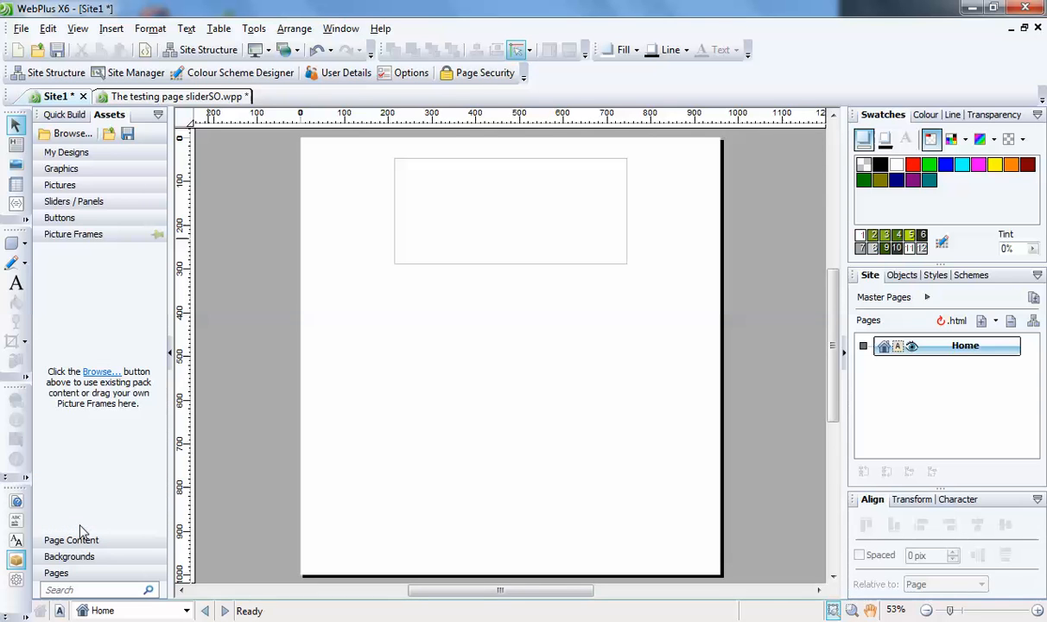
pyautogui.click(95, 372)
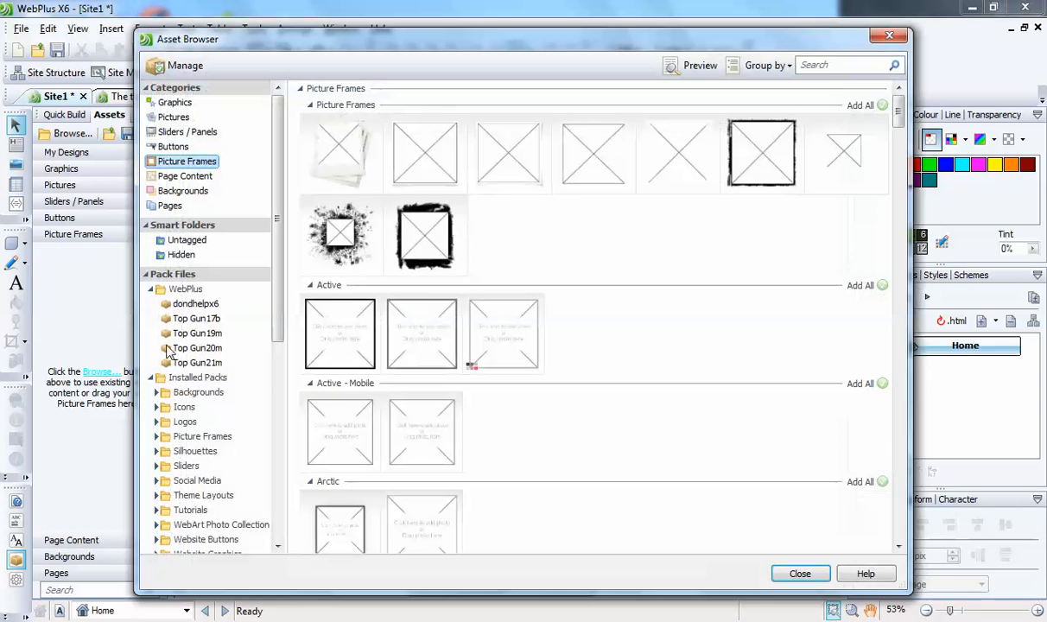
pyautogui.moveTo(902, 122)
pyautogui.mouseDown()
pyautogui.moveTo(932, 532)
pyautogui.moveTo(898, 444)
pyautogui.moveTo(898, 339)
pyautogui.moveTo(869, 254)
pyautogui.mouseUp()
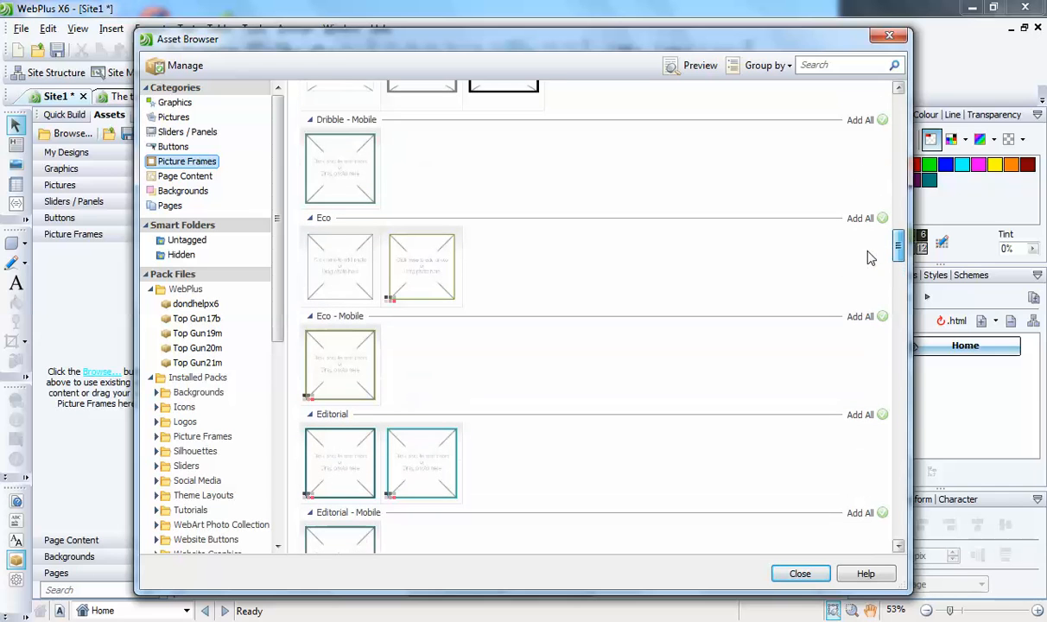
pyautogui.click(358, 276)
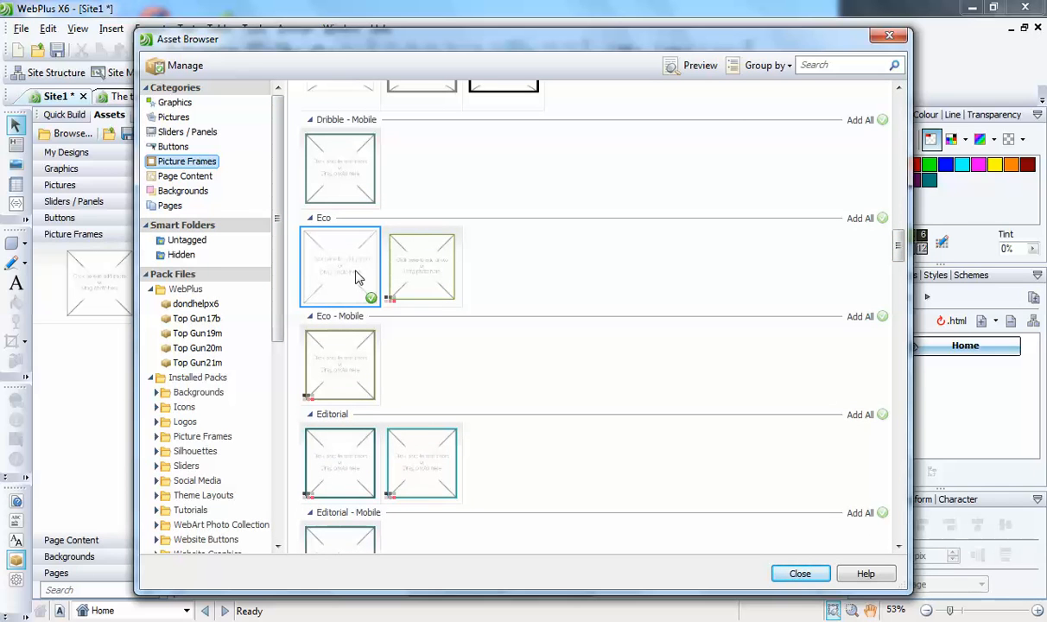
pyautogui.click(793, 574)
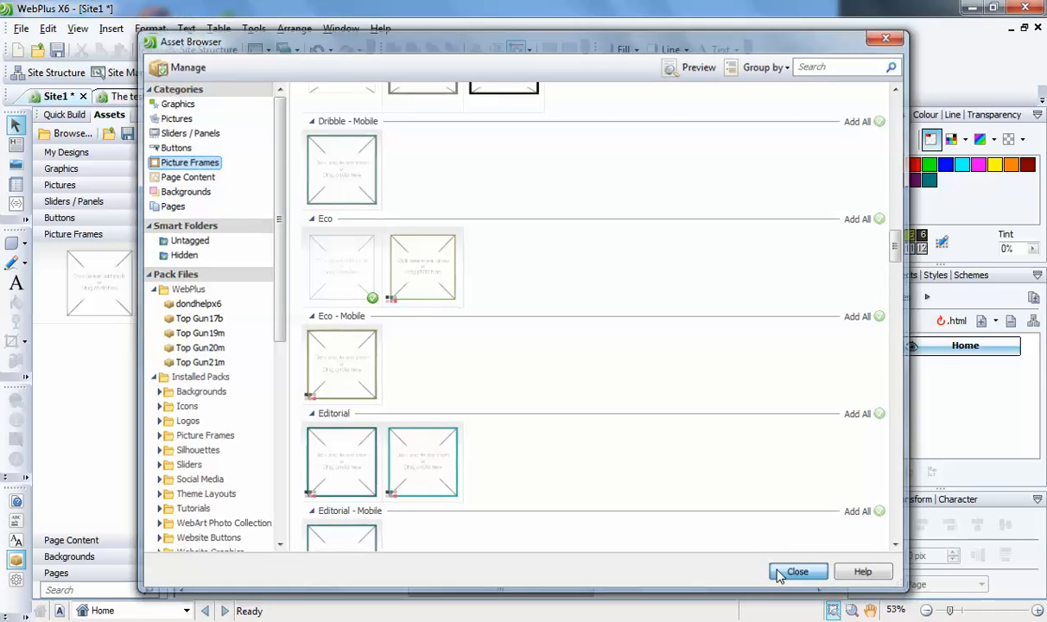
# - Place the Eco picture frame in the slider's first panel and stretch it to nearly fill the panel
pyautogui.moveTo(84, 276); pyautogui.dragTo(452, 204)
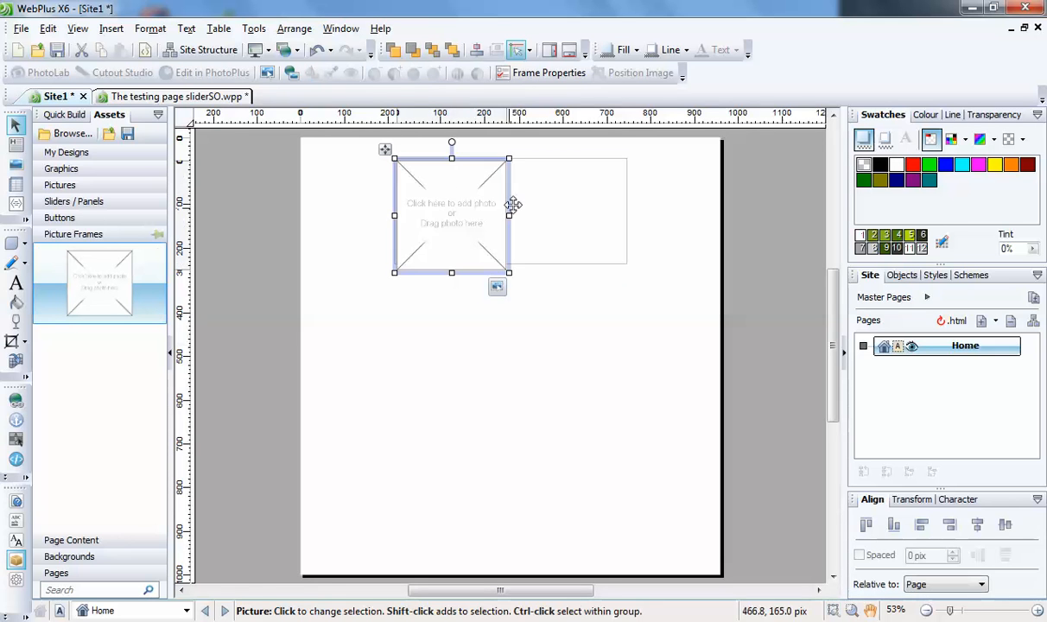
pyautogui.moveTo(451, 272); pyautogui.dragTo(453, 264)
pyautogui.moveTo(508, 209); pyautogui.dragTo(623, 213)
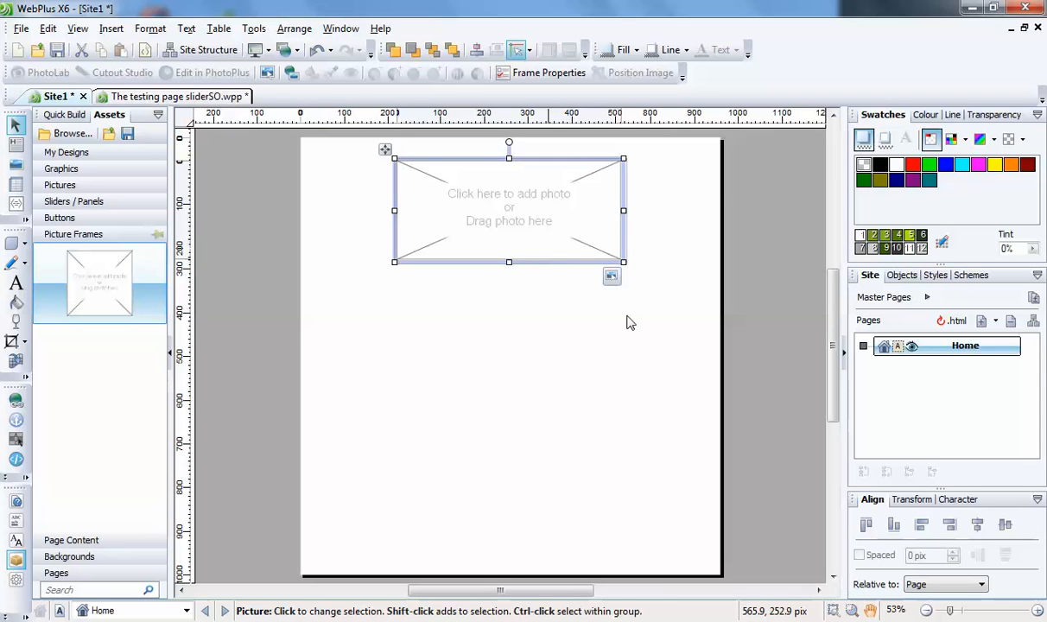
pyautogui.click(682, 320)
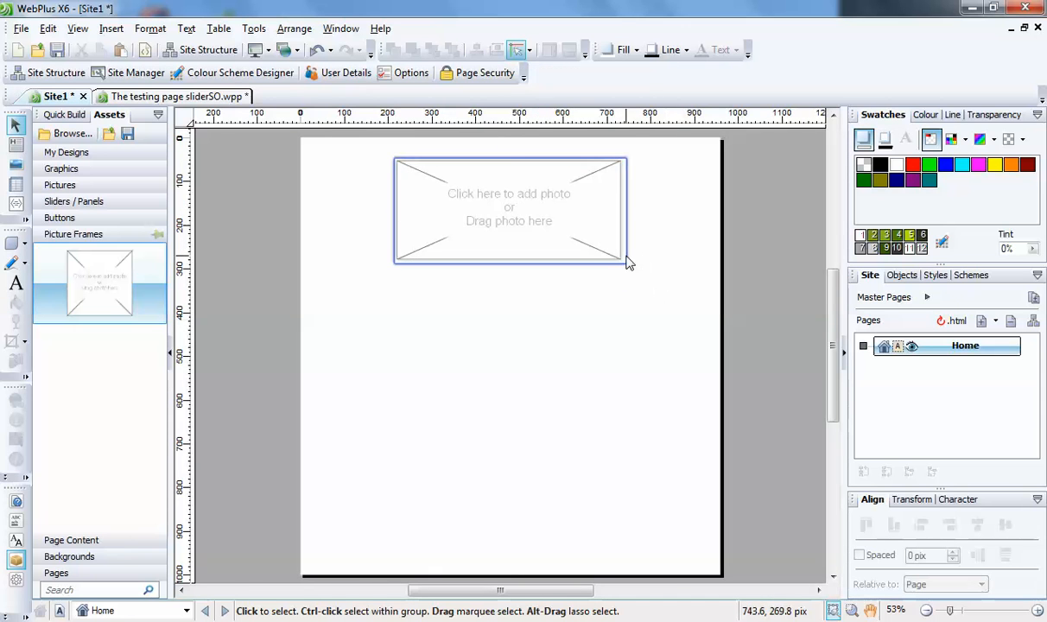
# - Replace the savannah picture in the slider's second panel with a pasted copy of the stretched picture frame
pyautogui.click(626, 259)
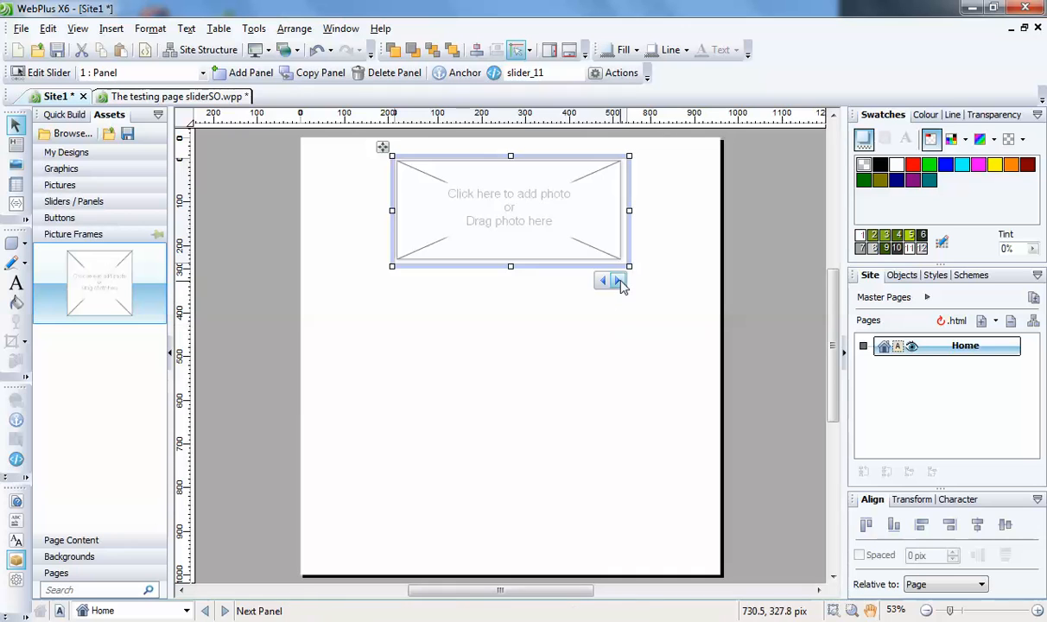
pyautogui.click(619, 281)
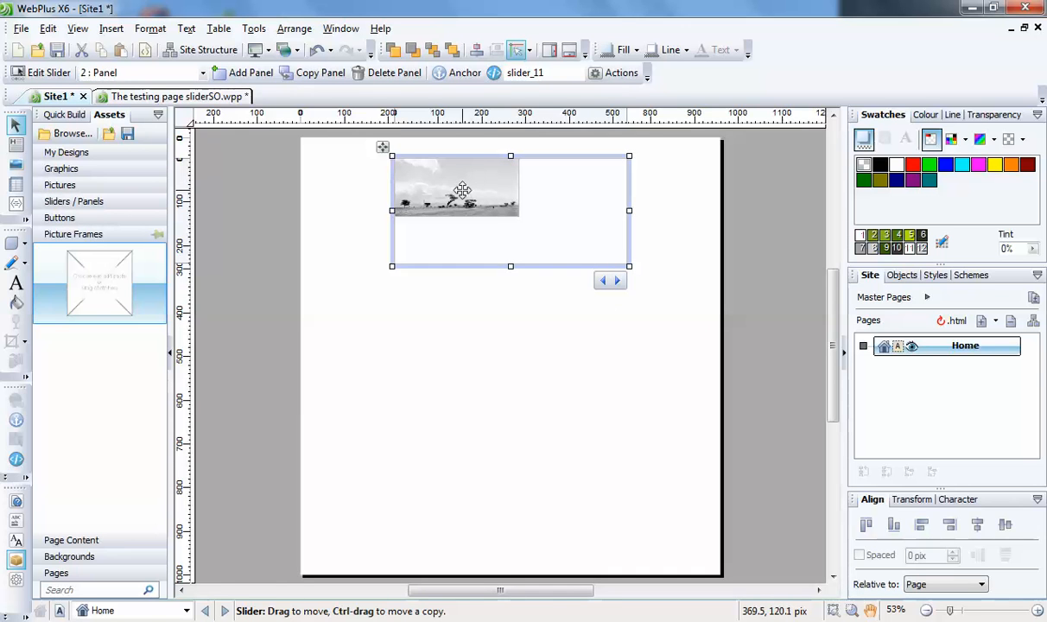
pyautogui.click(462, 191)
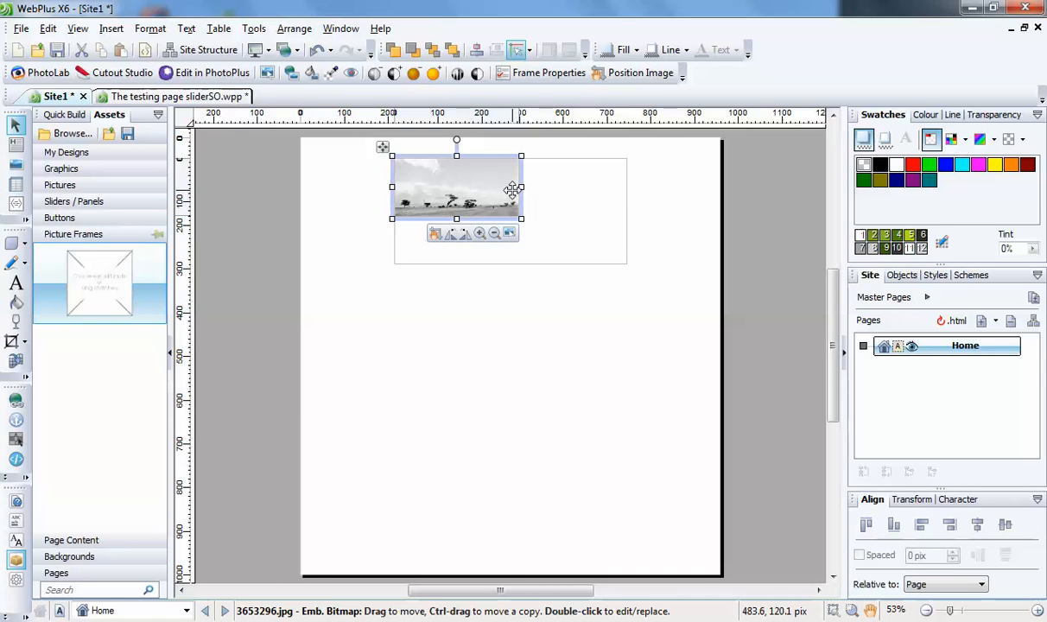
pyautogui.press('Delete')
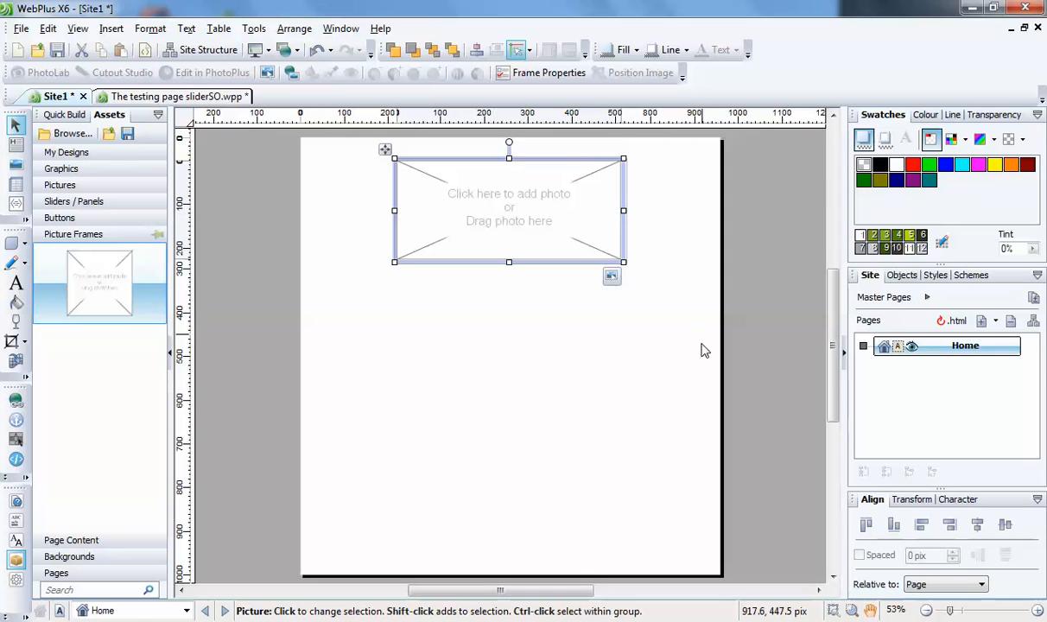
pyautogui.click(556, 351)
# - Paste a copy of the stretched picture frame into the slider's blank third panel
pyautogui.click(624, 262)
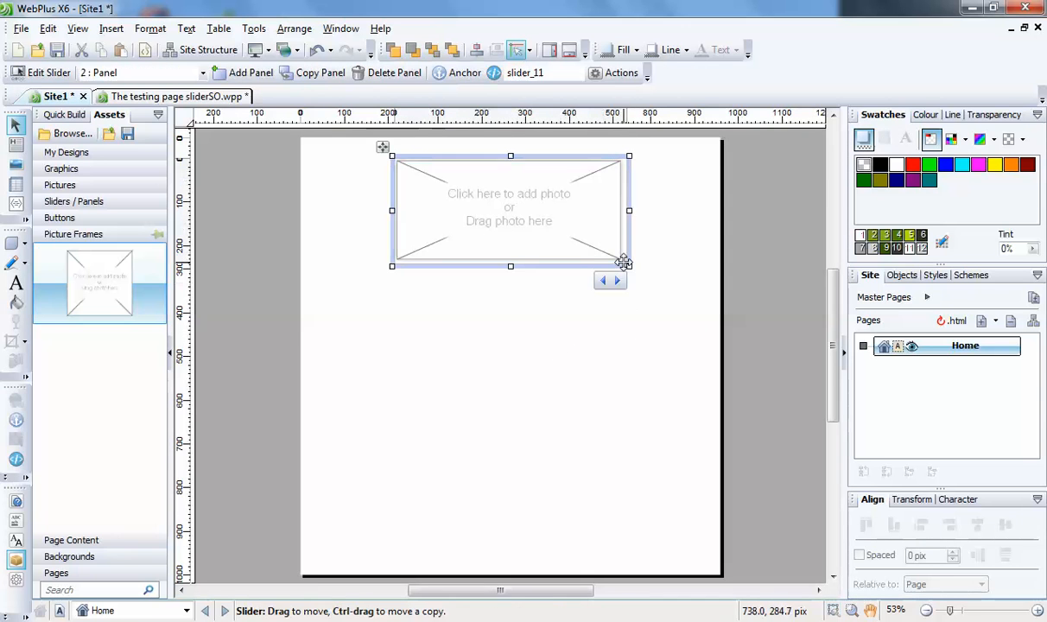
pyautogui.click(618, 282)
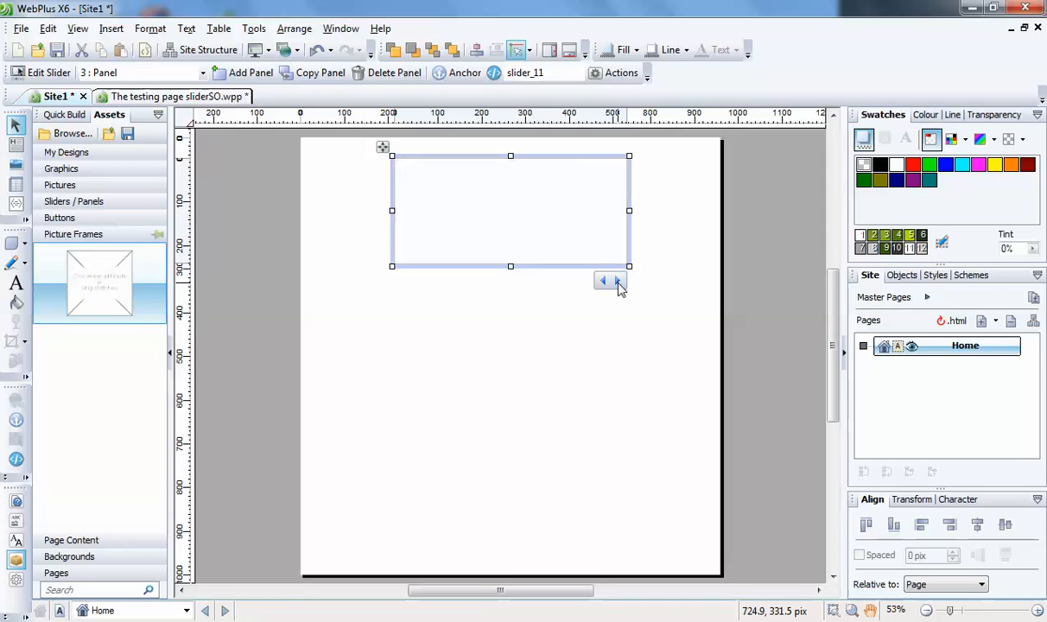
pyautogui.hotkey('ctrl', 'v')
pyautogui.click(497, 320)
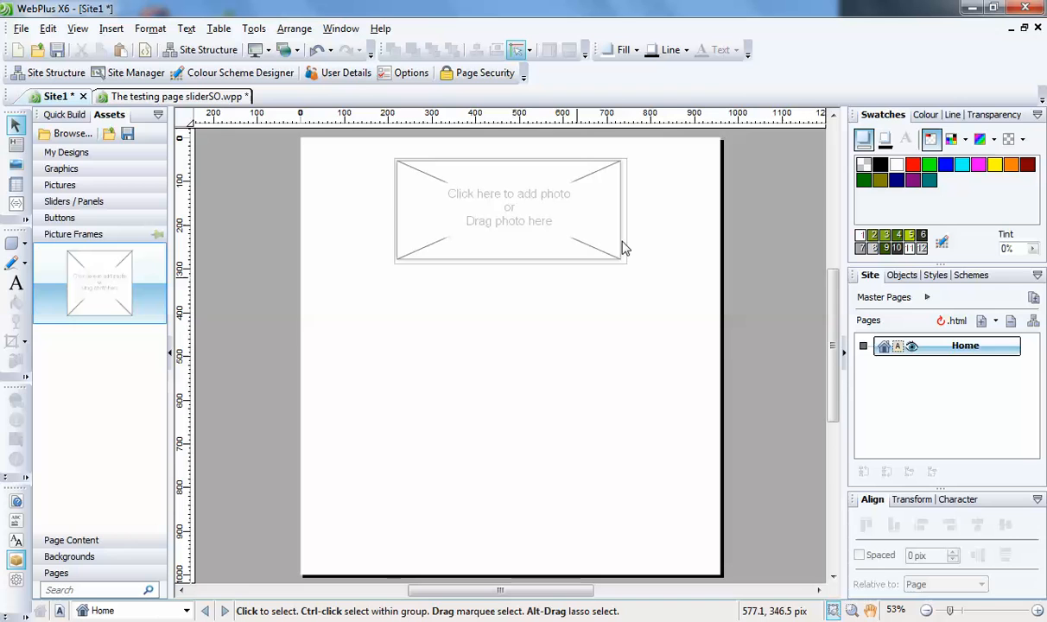
# - Paste a copy of the stretched picture frame into the slider's blank fourth panel
pyautogui.click(629, 262)
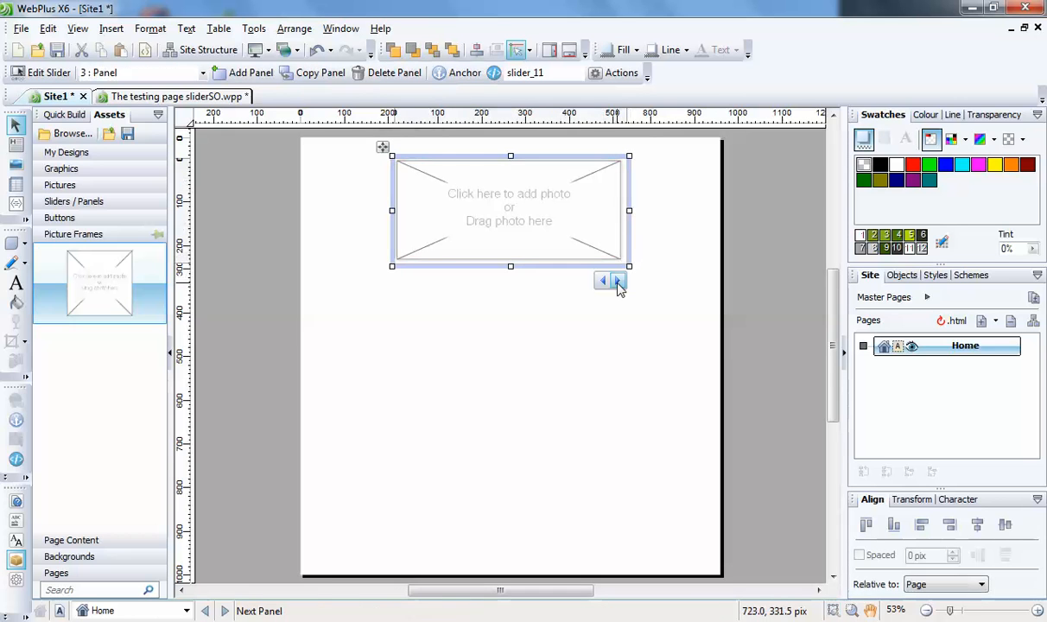
pyautogui.click(617, 281)
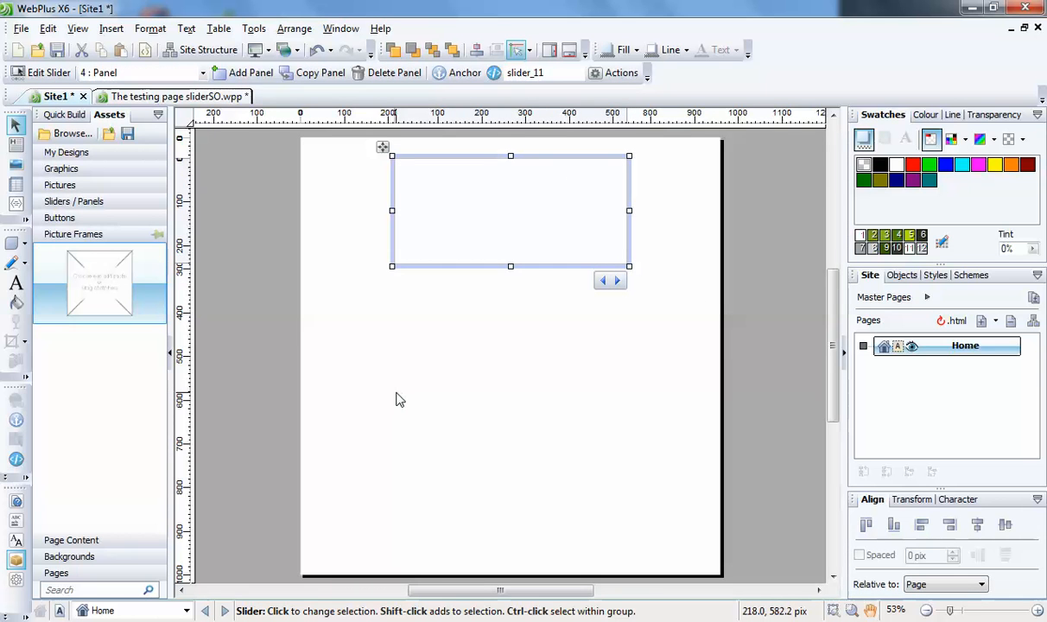
pyautogui.click(456, 400)
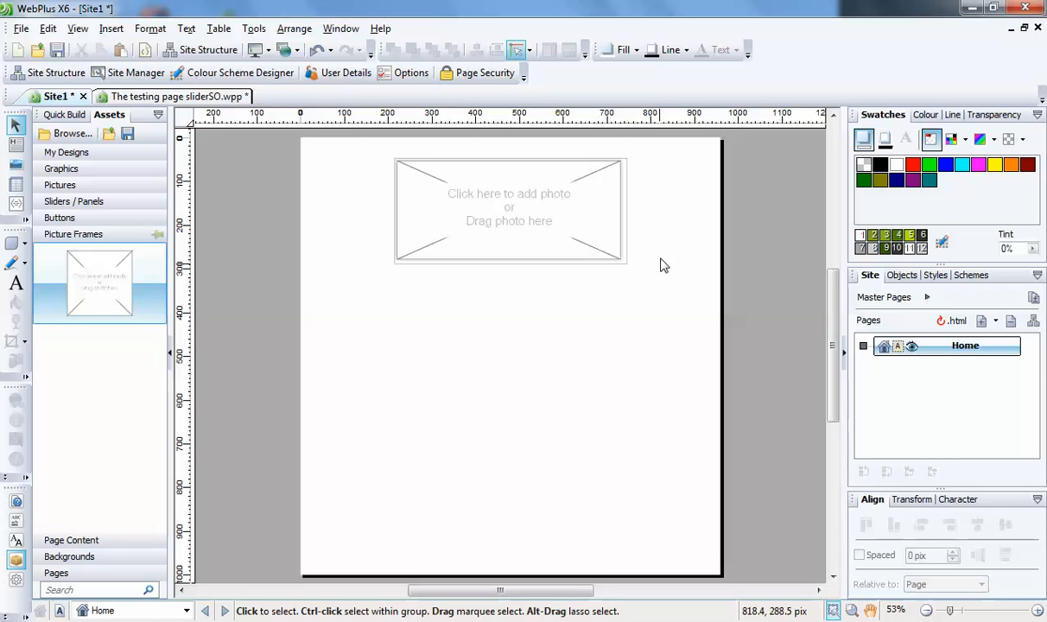
# - Cycle the slider past its foreground back to the first panel
pyautogui.click(626, 251)
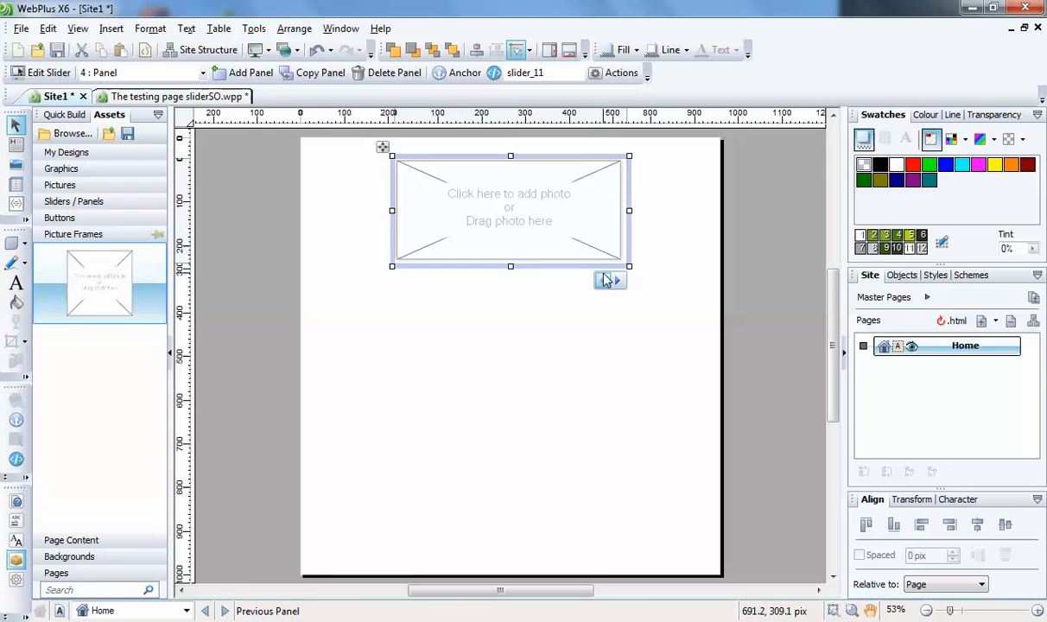
pyautogui.click(618, 282)
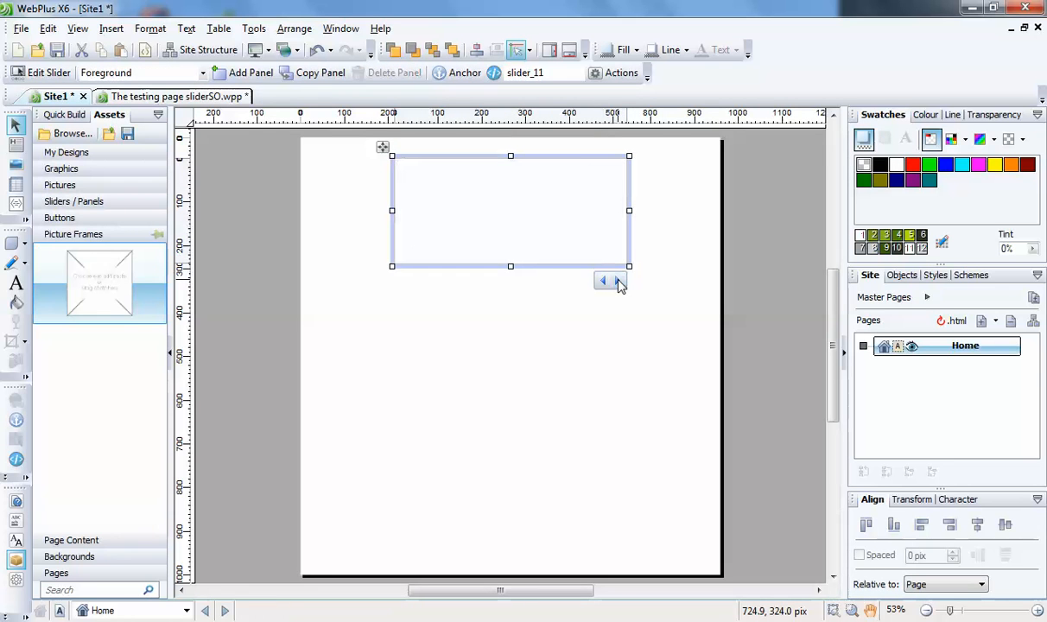
pyautogui.click(618, 282)
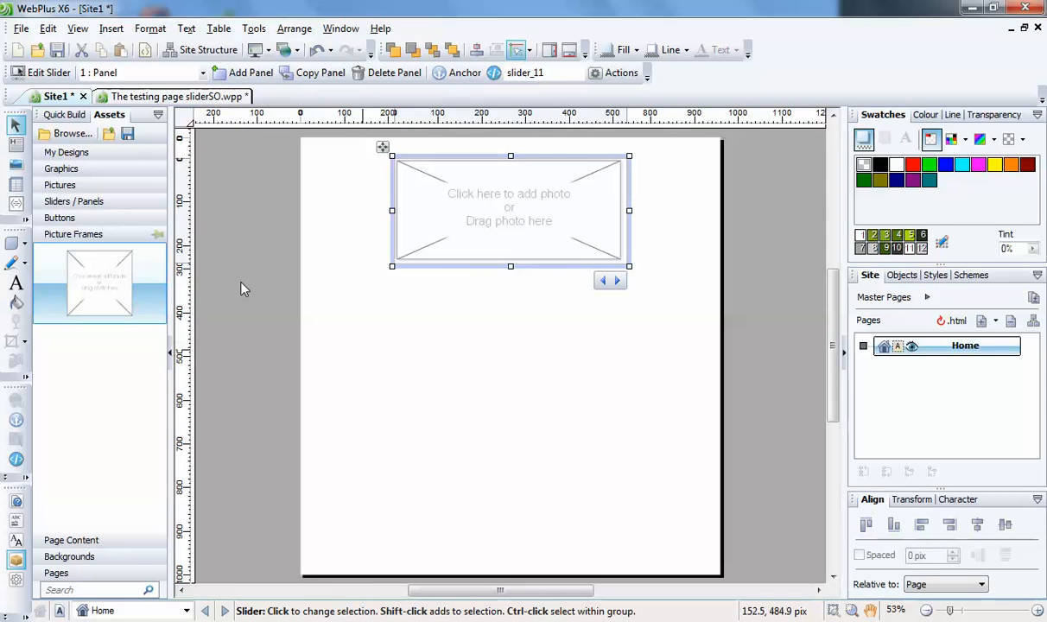
# - Import the BBC ONE 2012-06-03 pictures 23-40-39, 23-40-41, 23-44-32 and 23-44-10 from the Pictures library into the picture assets
pyautogui.click(66, 186)
pyautogui.click(99, 297)
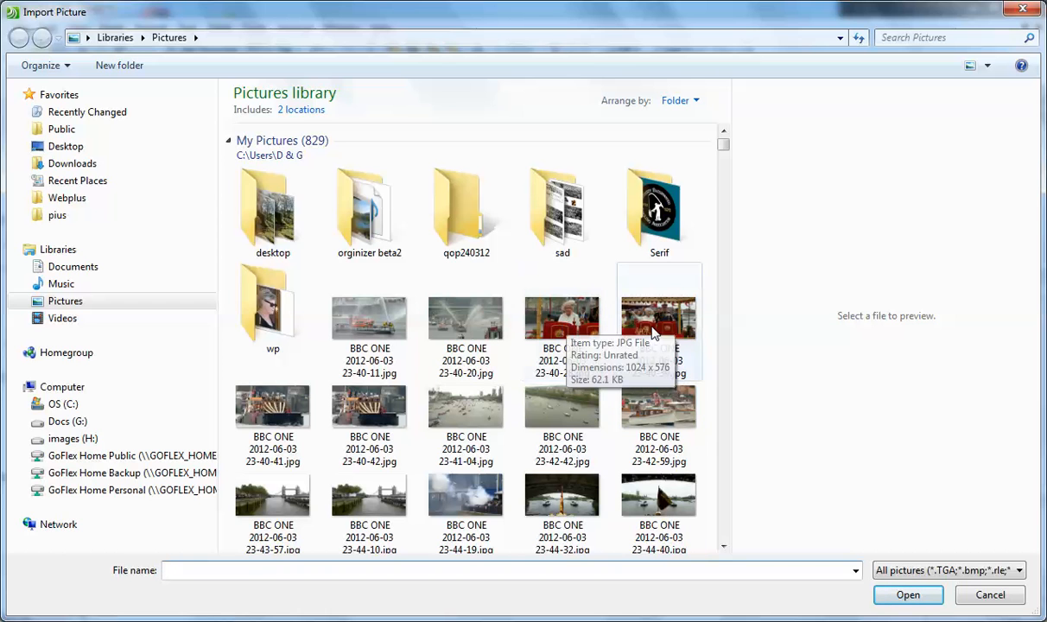
pyautogui.click(630, 346)
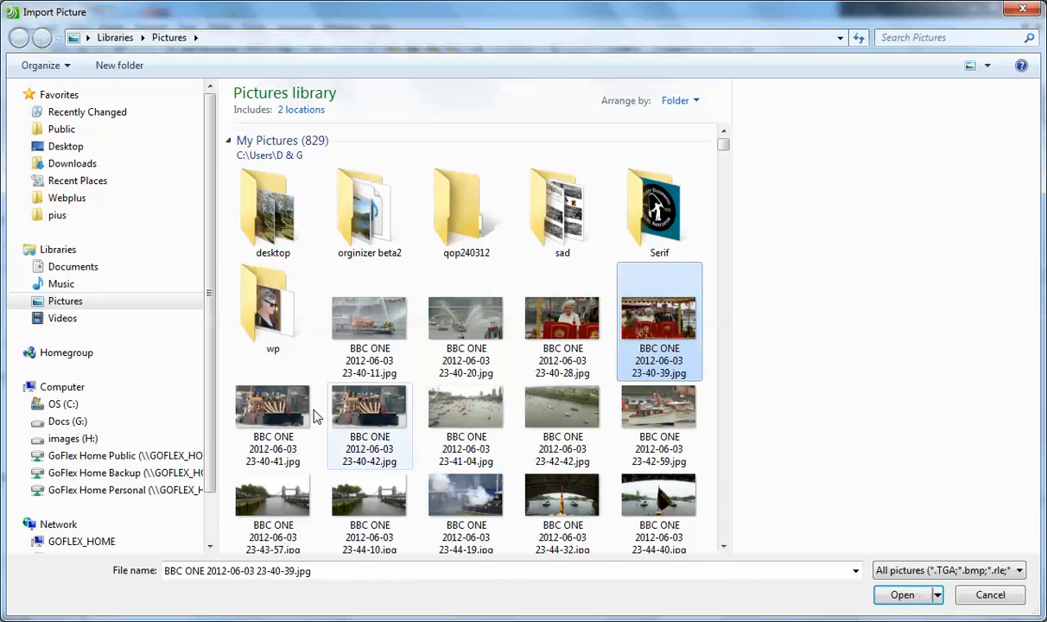
pyautogui.keyDown('ctrl'); pyautogui.click(270, 417); pyautogui.keyUp('ctrl')
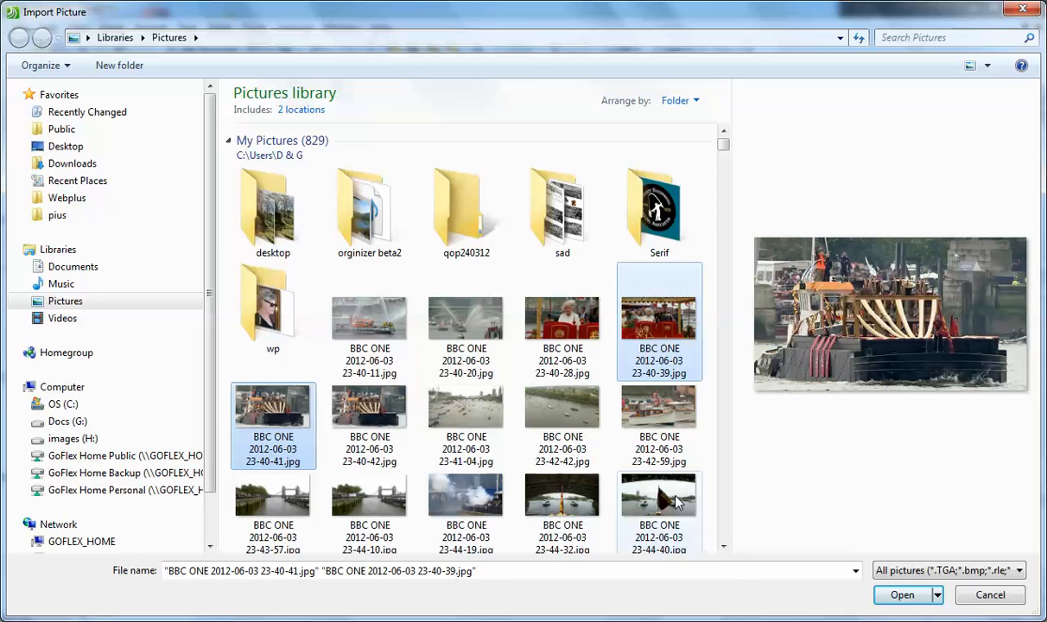
pyautogui.keyDown('ctrl'); pyautogui.click(570, 512); pyautogui.keyUp('ctrl')
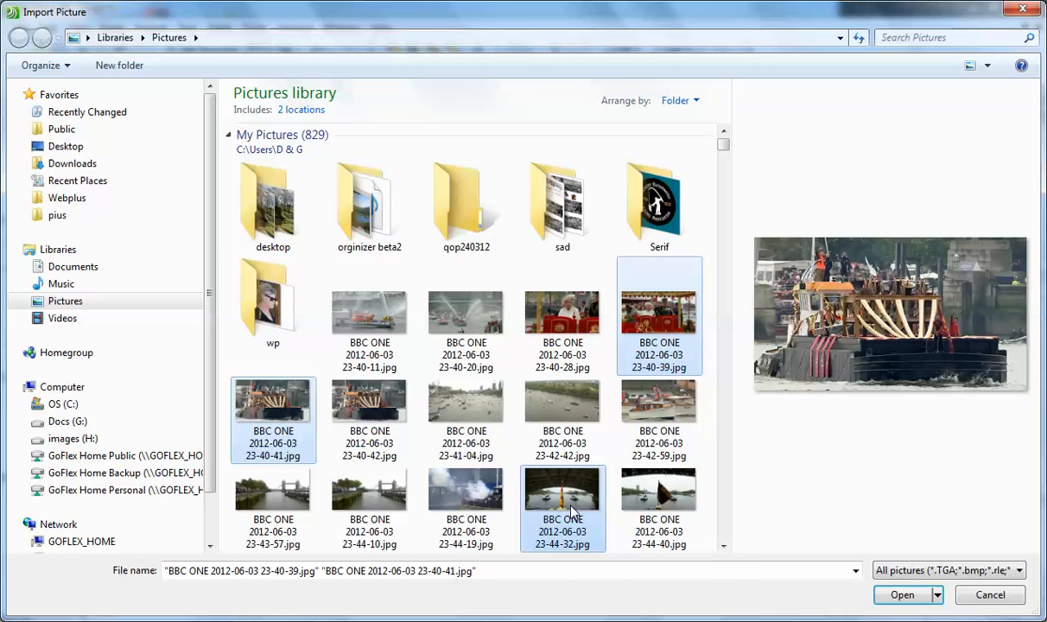
pyautogui.keyDown('ctrl'); pyautogui.click(385, 501); pyautogui.keyUp('ctrl')
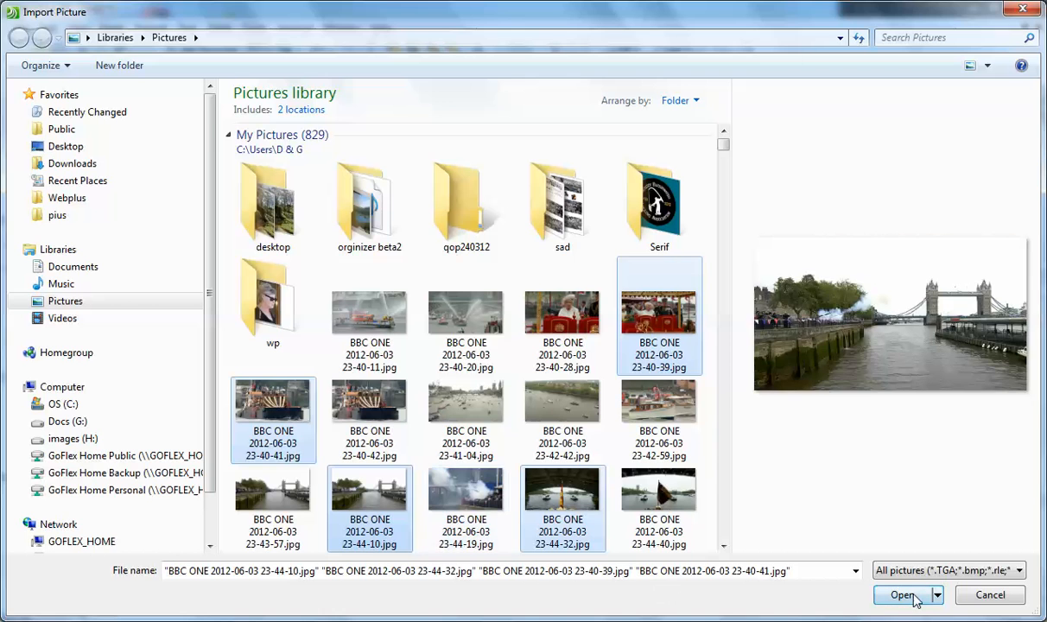
pyautogui.click(902, 594)
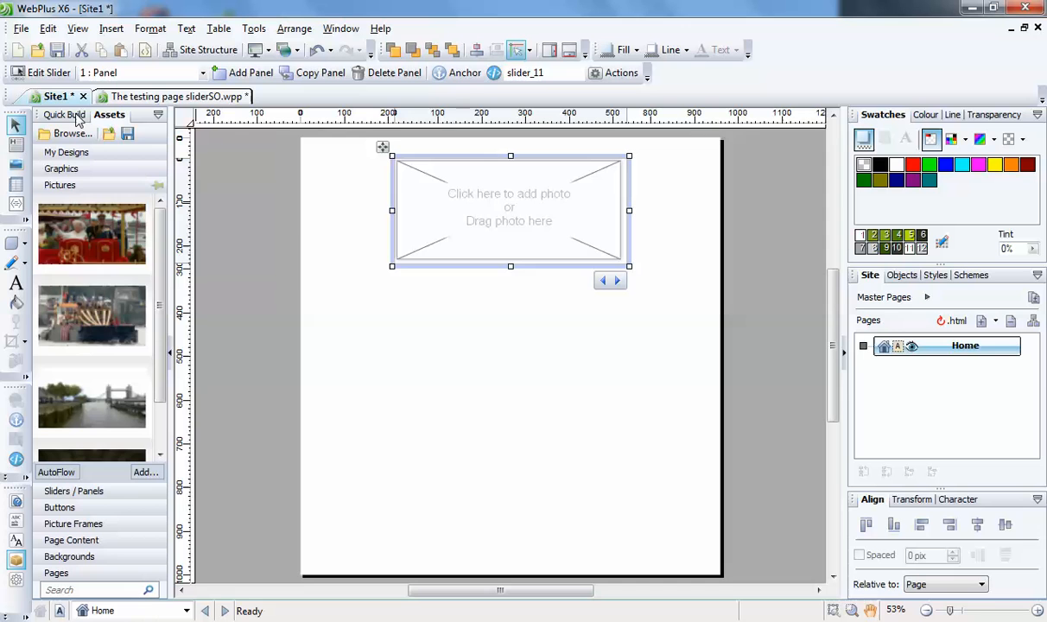
pyautogui.moveTo(89, 246); pyautogui.dragTo(523, 229)
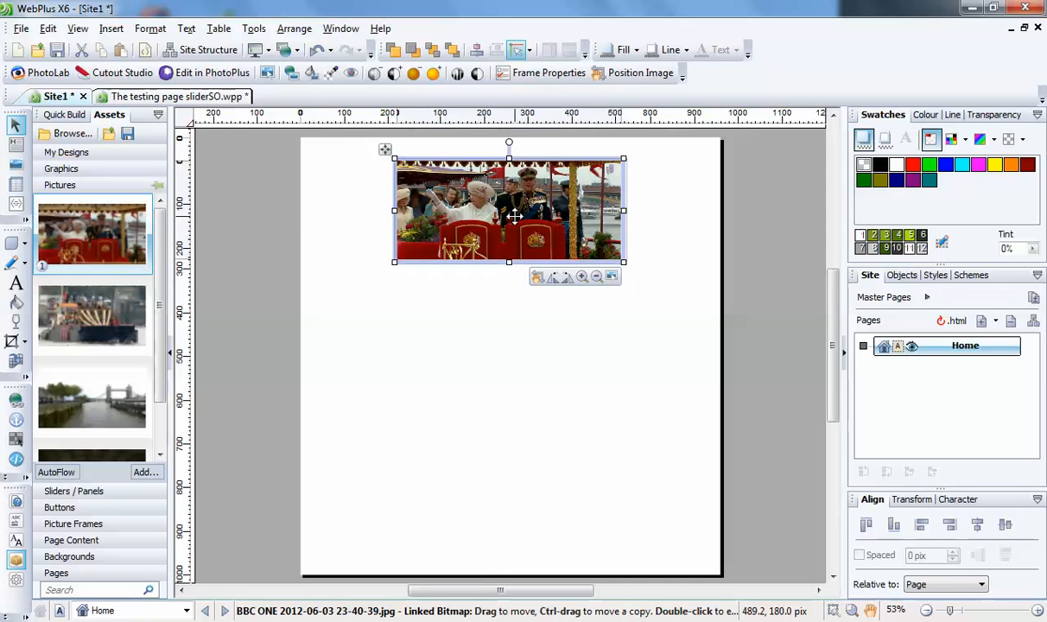
pyautogui.click(669, 241)
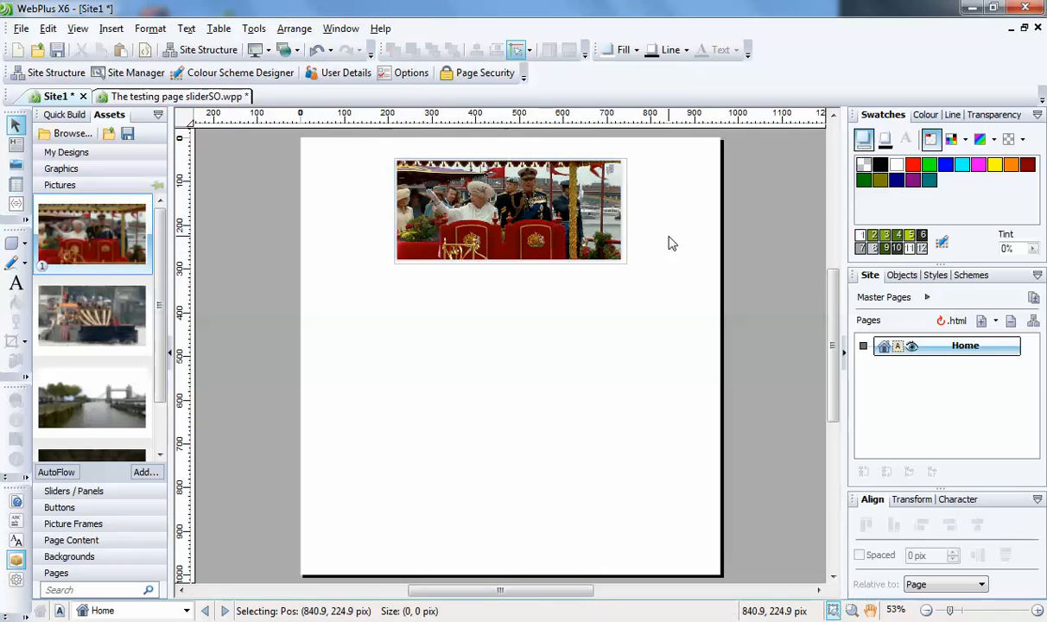
pyautogui.click(626, 259)
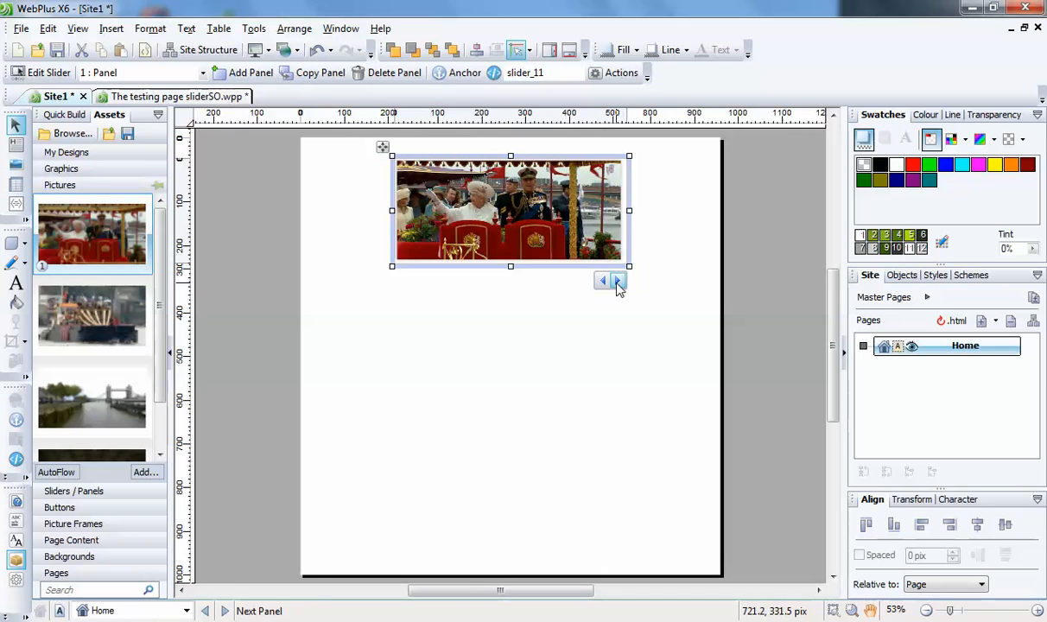
# - Fill the second panel's picture frame with the barge photo from the picture assets and reselect the whole slider
pyautogui.click(617, 282)
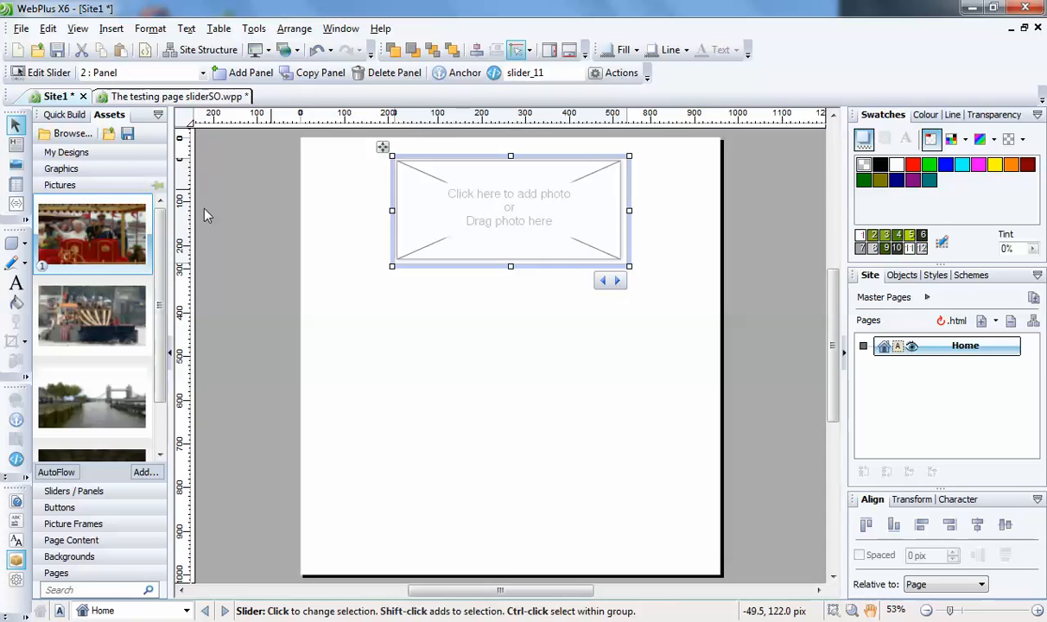
pyautogui.moveTo(101, 333); pyautogui.dragTo(525, 217)
pyautogui.click(633, 292)
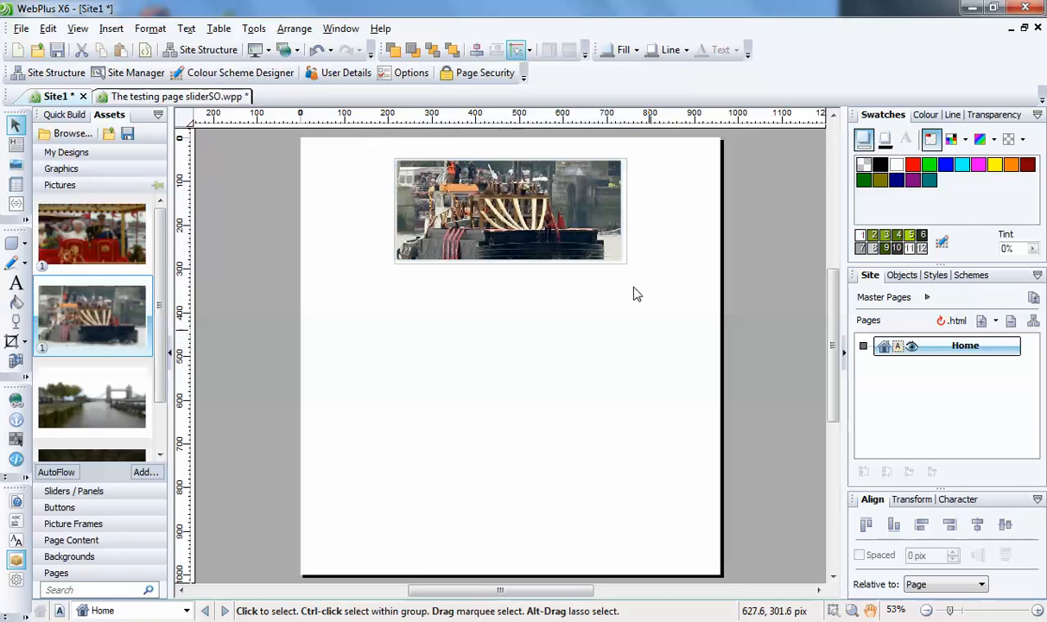
pyautogui.click(628, 248)
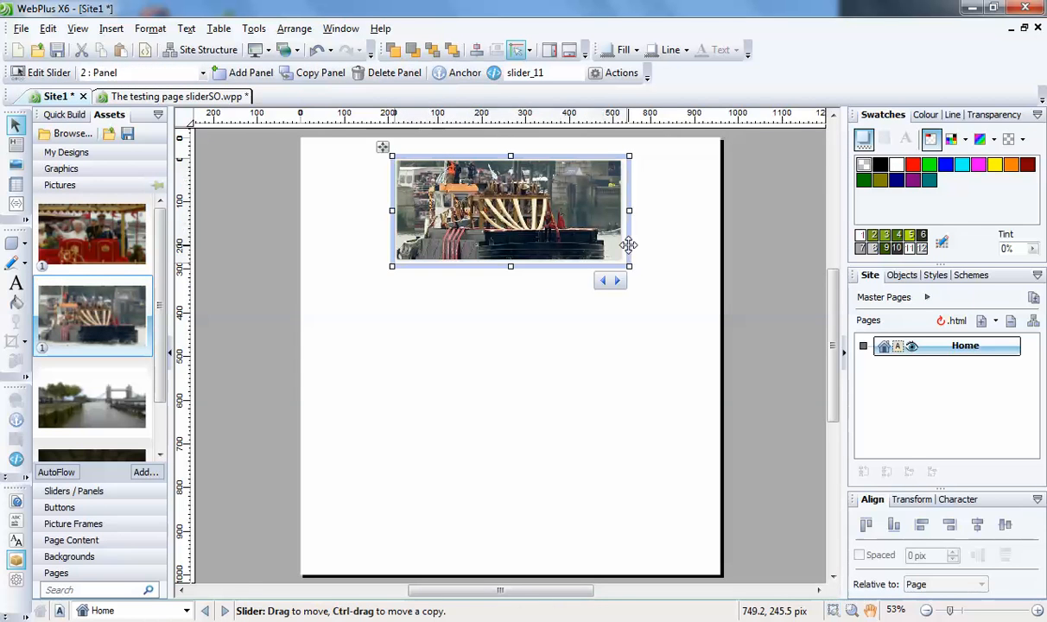
pyautogui.click(617, 284)
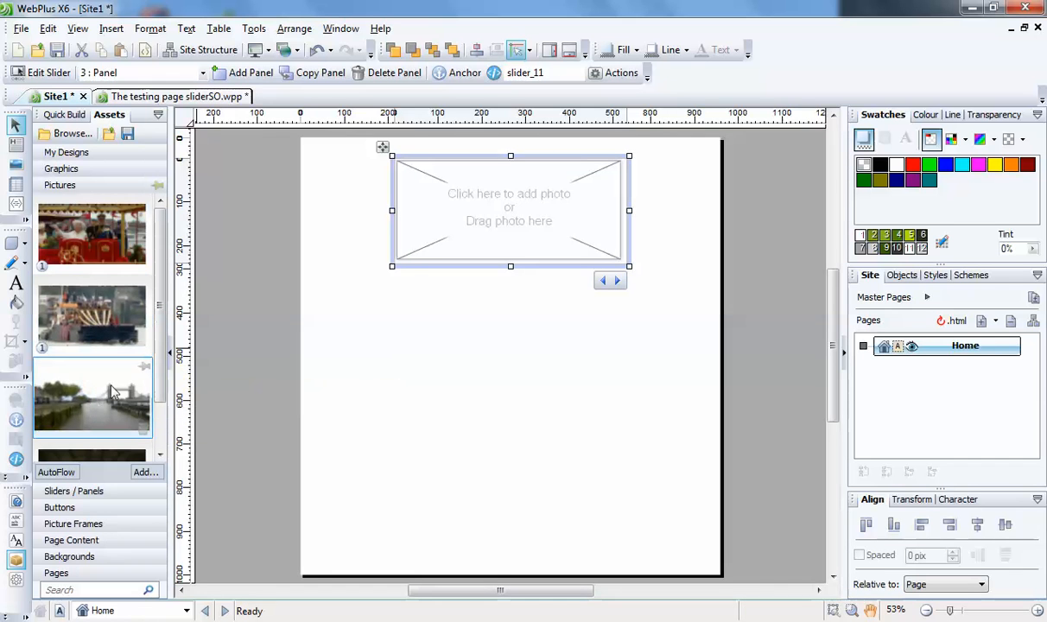
pyautogui.moveTo(101, 363); pyautogui.dragTo(528, 190)
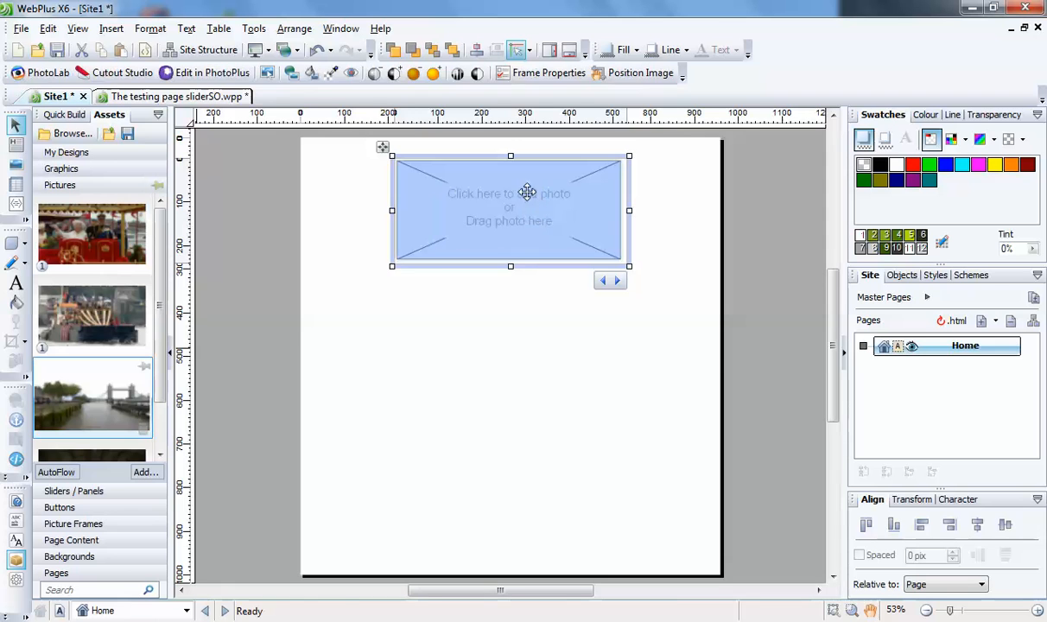
pyautogui.click(639, 266)
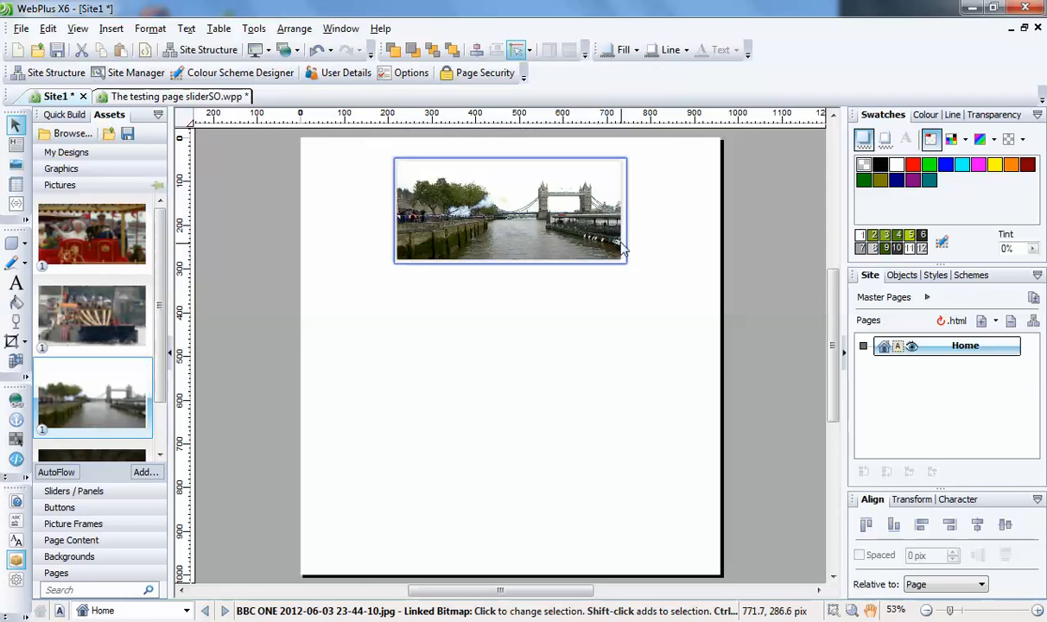
pyautogui.click(624, 245)
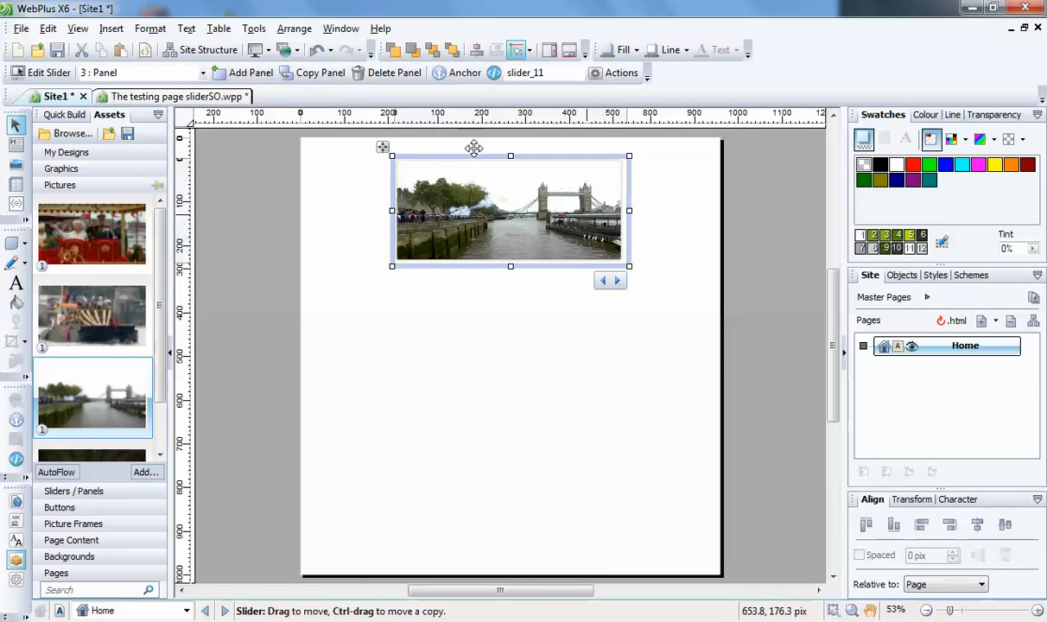
pyautogui.click(203, 75)
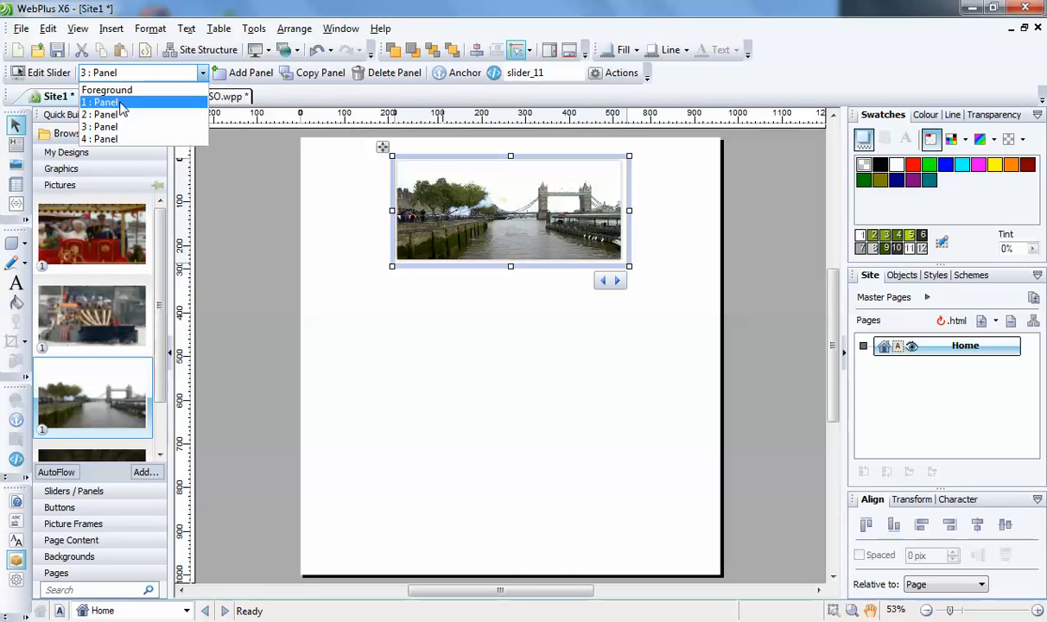
pyautogui.click(104, 139)
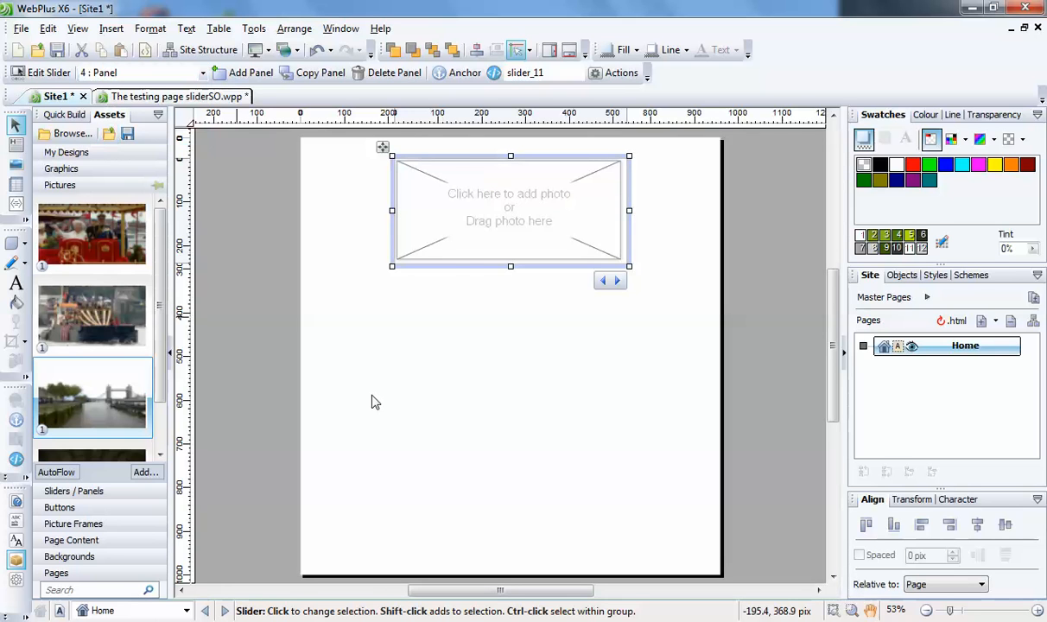
pyautogui.moveTo(162, 311); pyautogui.dragTo(160, 364)
pyautogui.moveTo(105, 421); pyautogui.dragTo(533, 214)
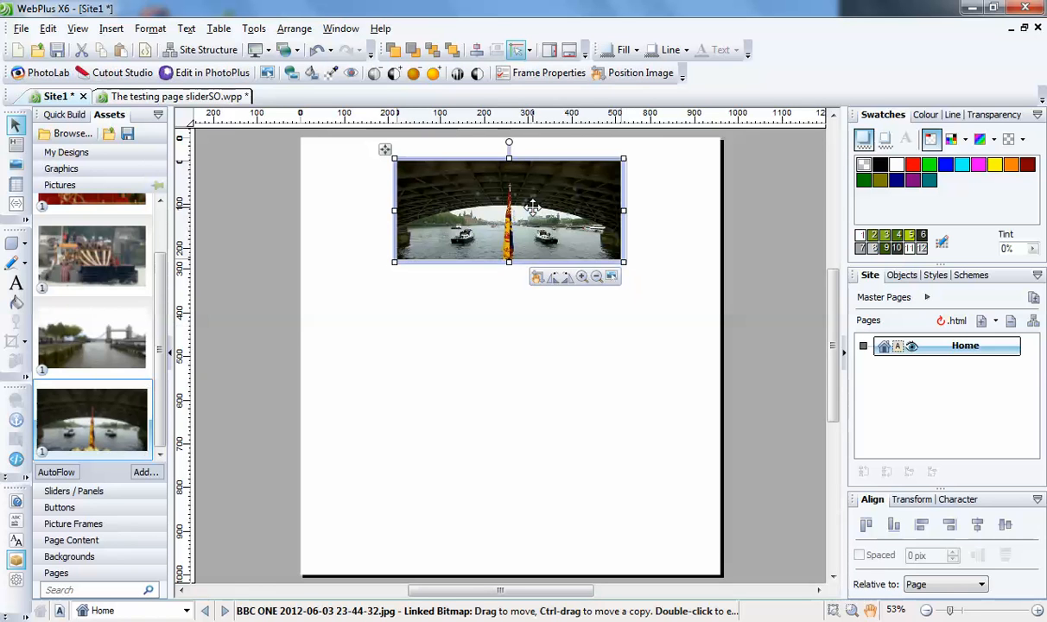
pyautogui.click(697, 350)
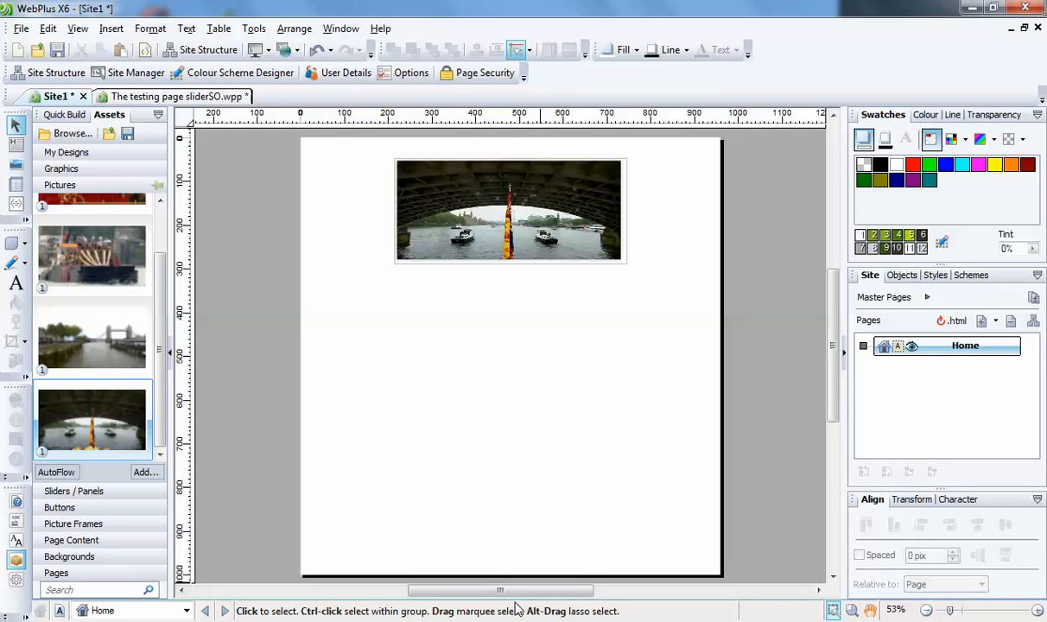
# - Preview the page in Safari to watch the slider's photos change, and return to the page layout
pyautogui.click(269, 52)
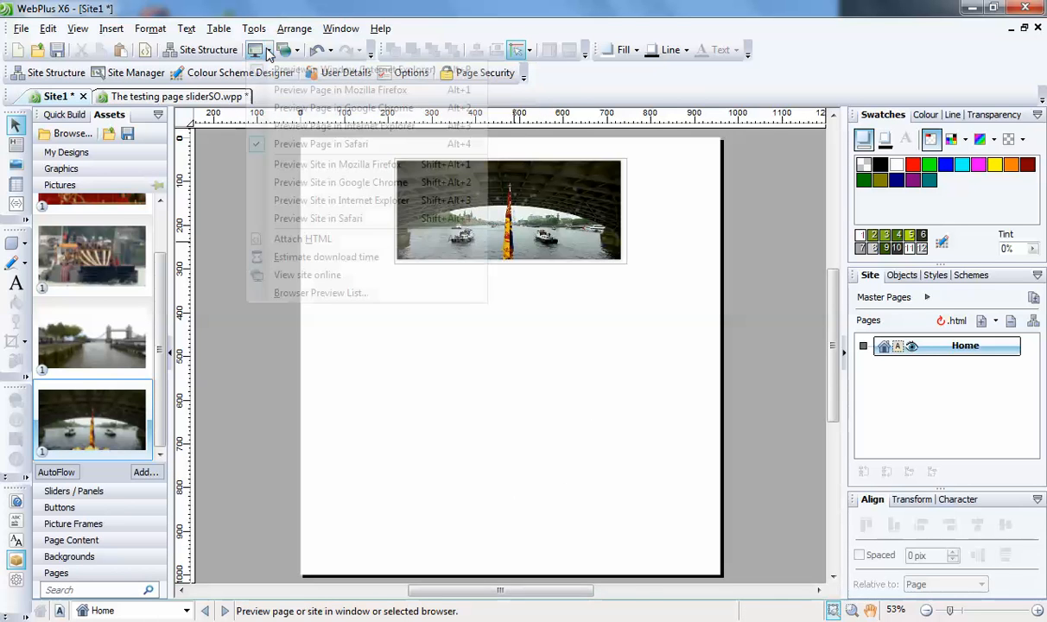
pyautogui.click(308, 147)
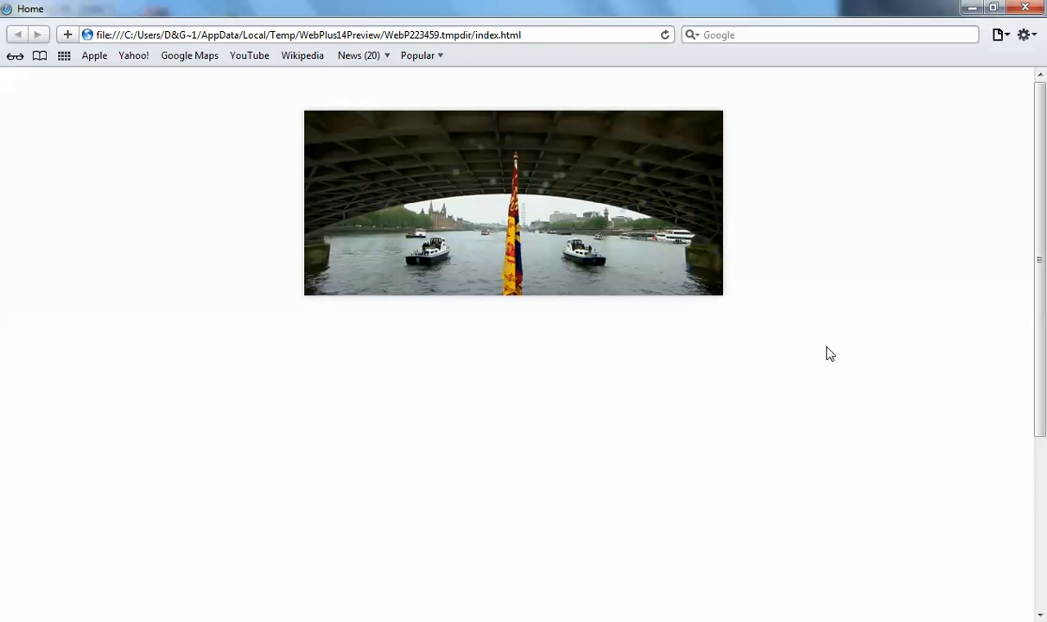
pyautogui.click(1025, 8)
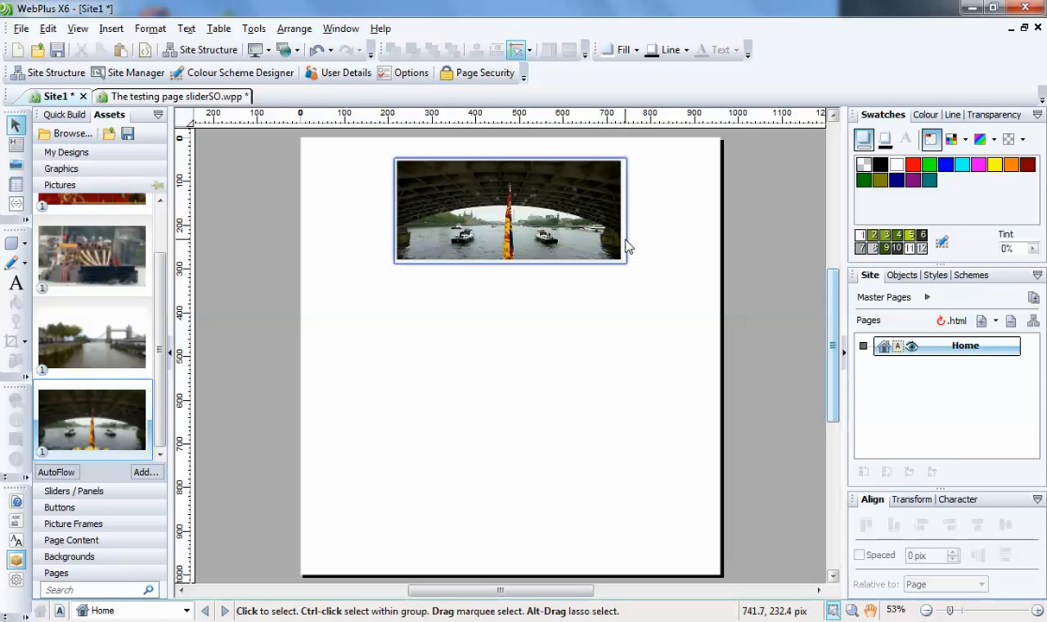
# - Set the slider's animation style to From the right and preview the page in the browser again
pyautogui.click(625, 237)
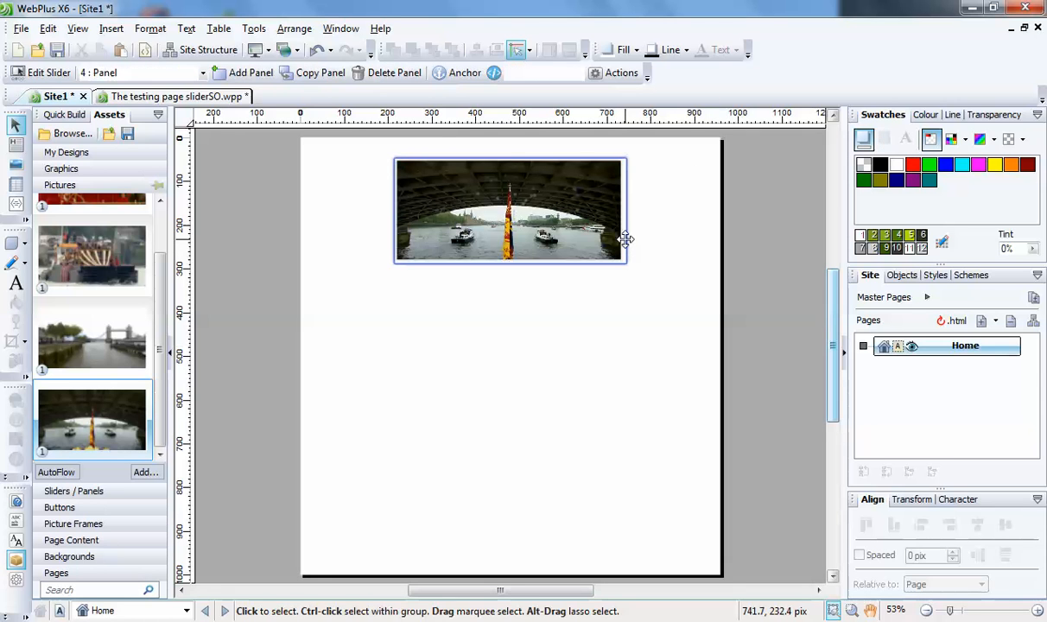
pyautogui.click(50, 73)
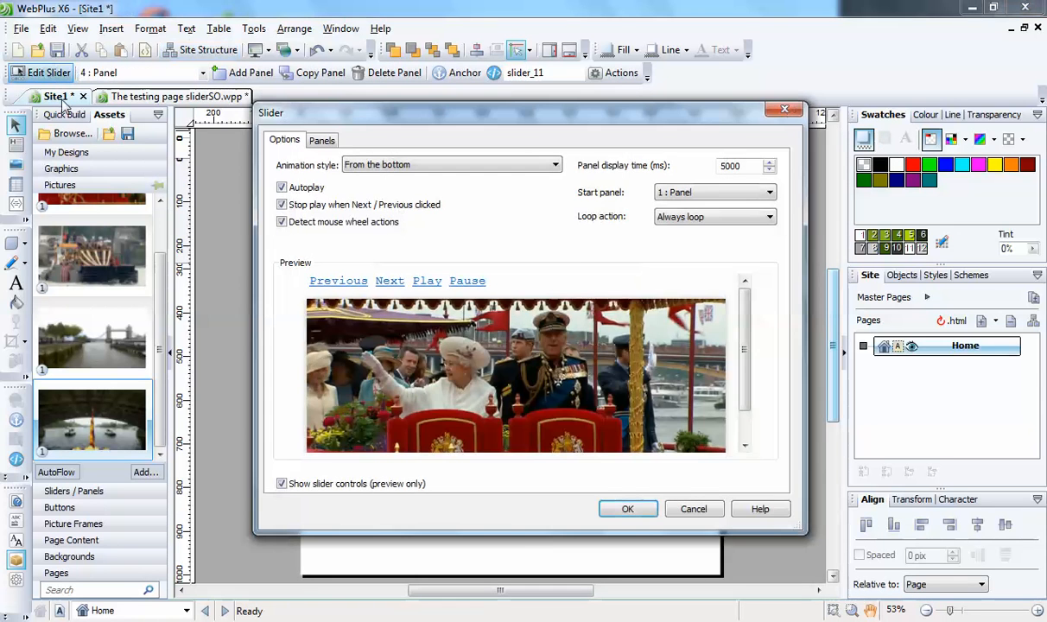
pyautogui.click(380, 165)
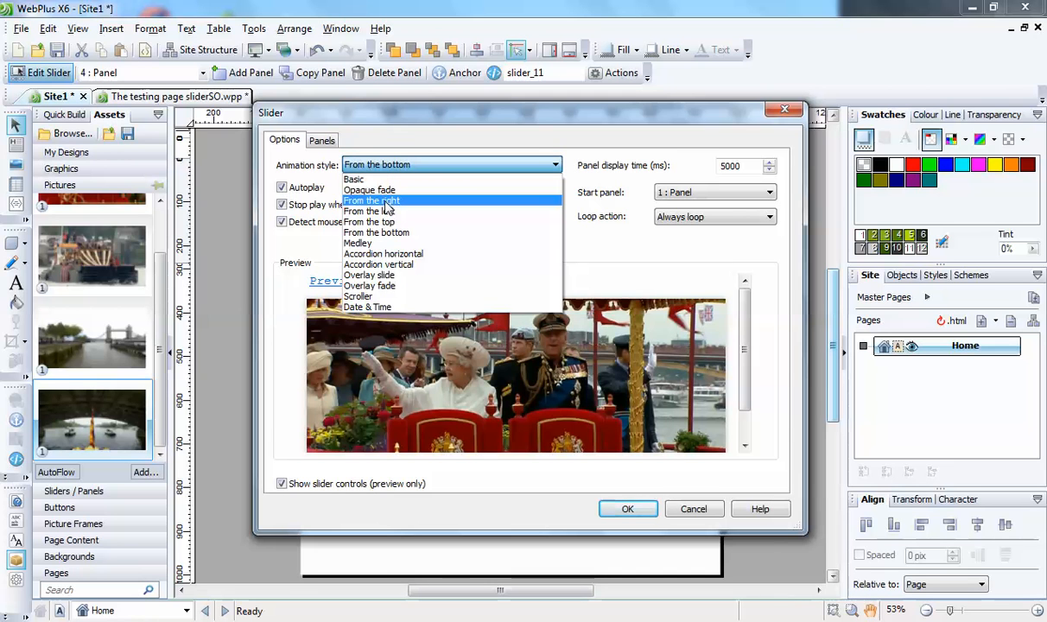
pyautogui.click(387, 204)
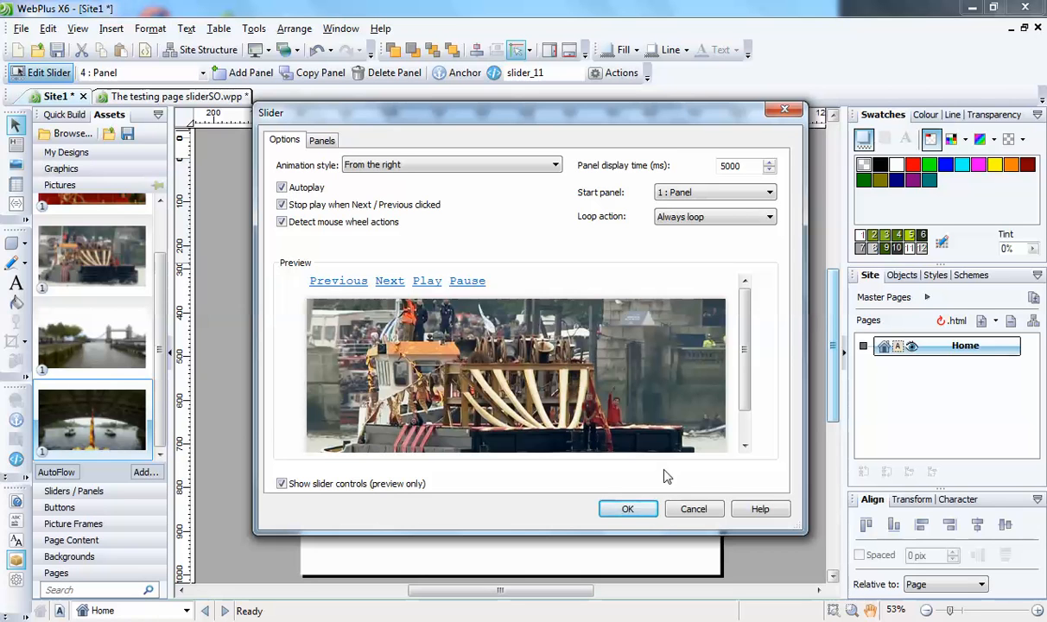
pyautogui.click(624, 509)
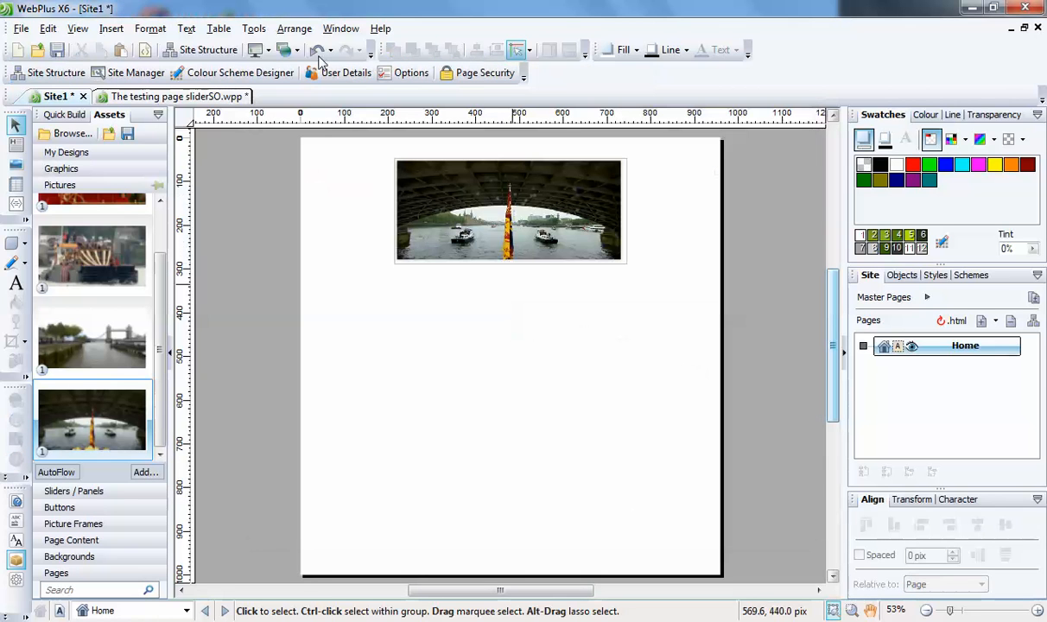
pyautogui.click(255, 52)
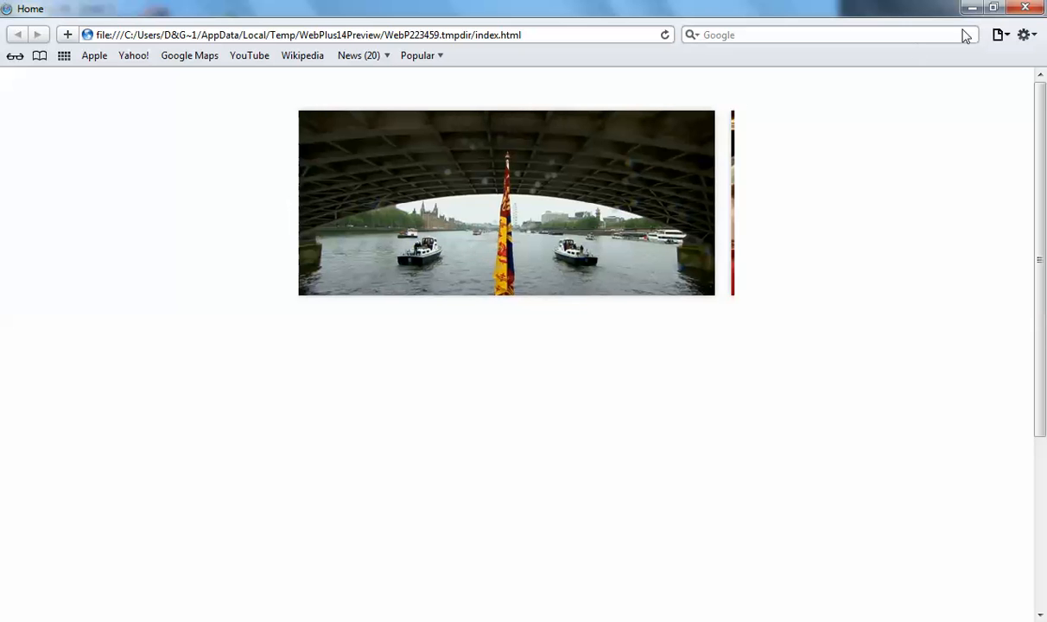
pyautogui.click(1034, 9)
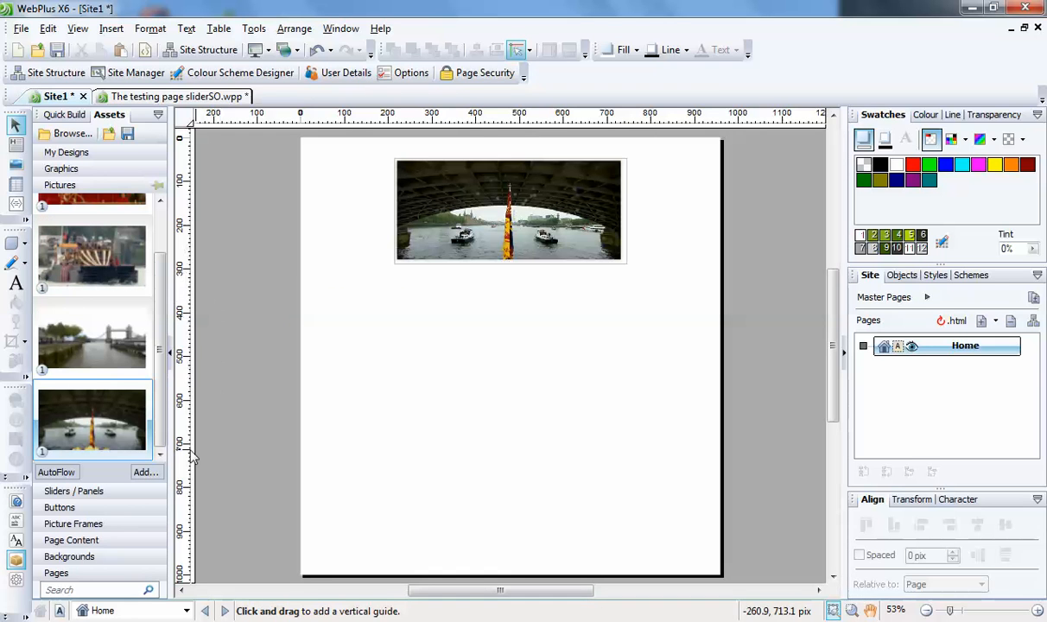
# - Add the Arctic set's square left-arrow and right-arrow buttons to the button assets
pyautogui.click(66, 509)
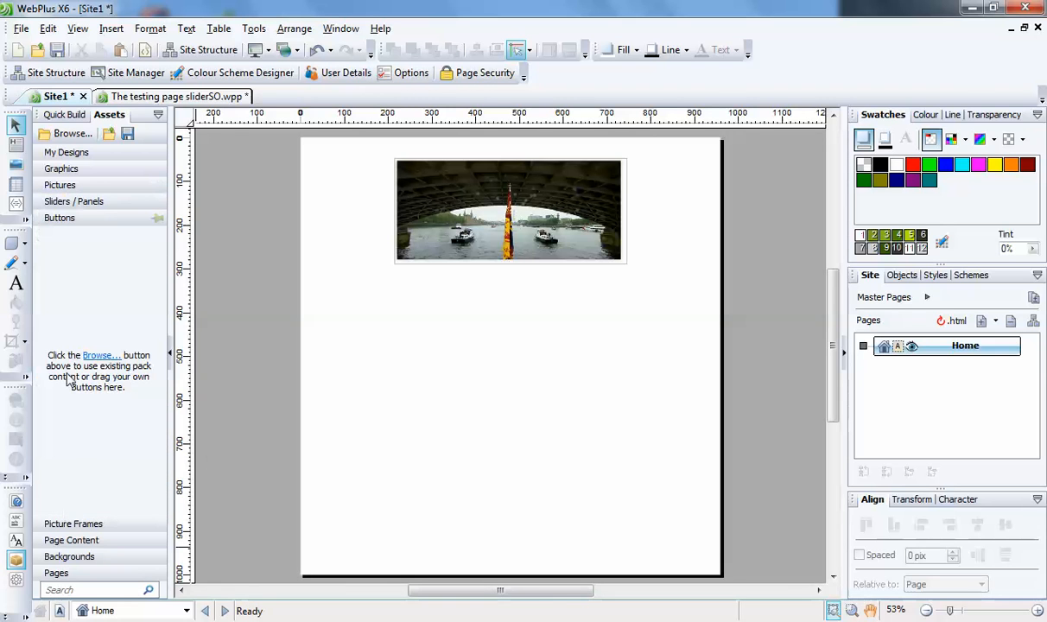
pyautogui.click(100, 356)
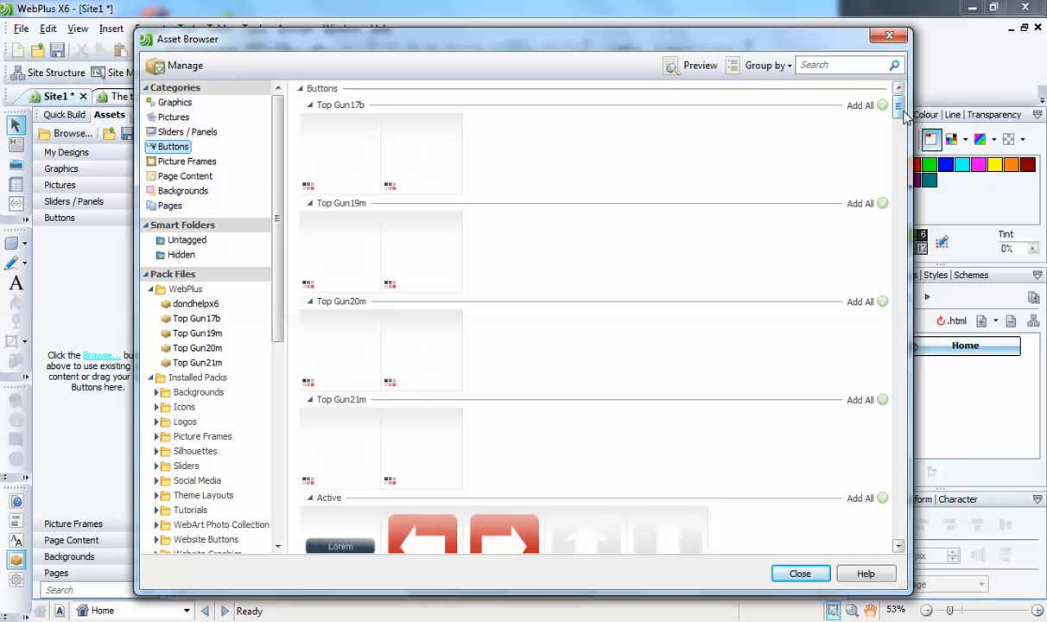
pyautogui.moveTo(897, 108); pyautogui.dragTo(895, 140)
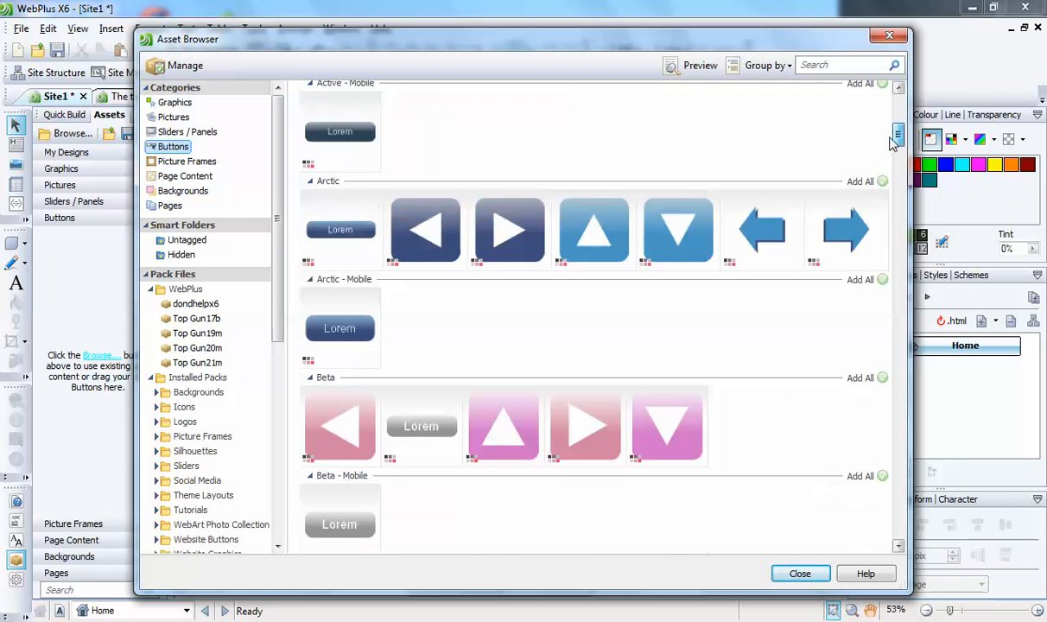
pyautogui.click(413, 226)
pyautogui.click(505, 238)
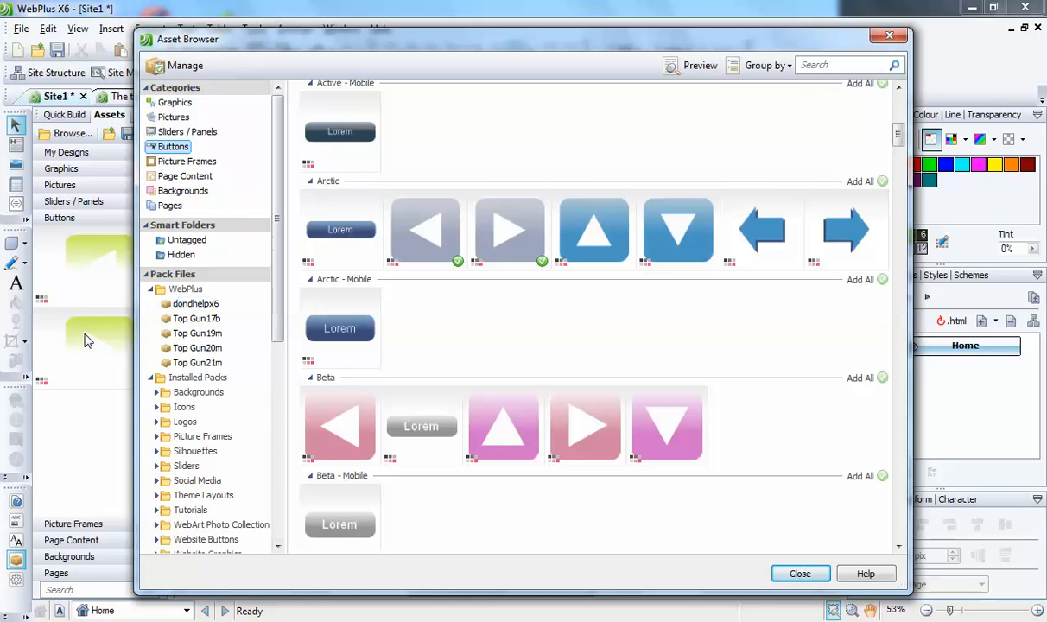
pyautogui.click(800, 575)
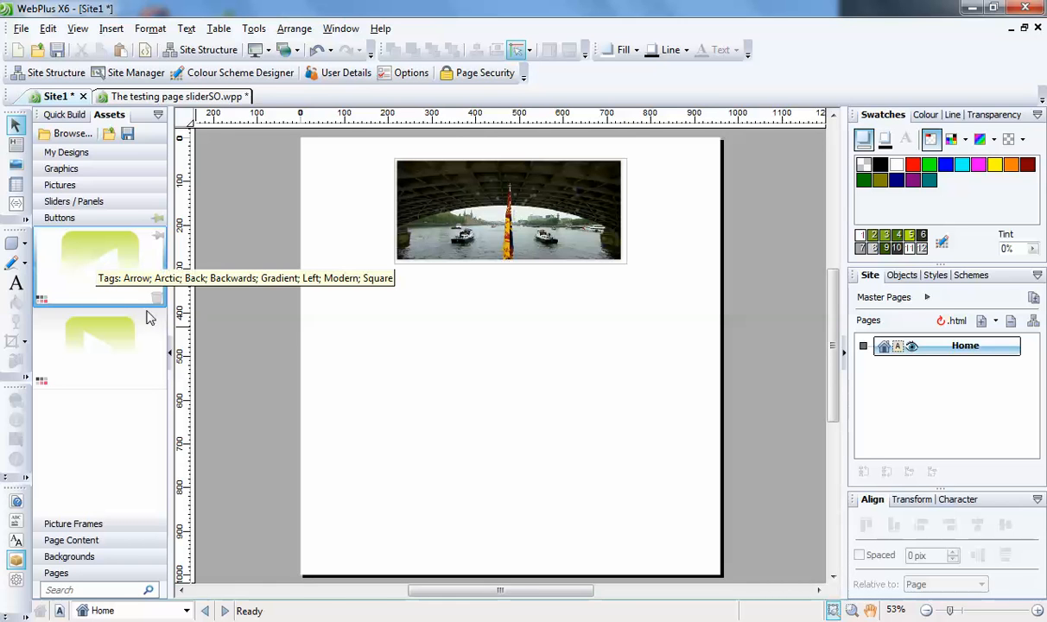
# - Place the left-arrow and right-arrow buttons side by side on the page just below the slider
pyautogui.click(455, 345)
pyautogui.scroll(3, 455, 346)
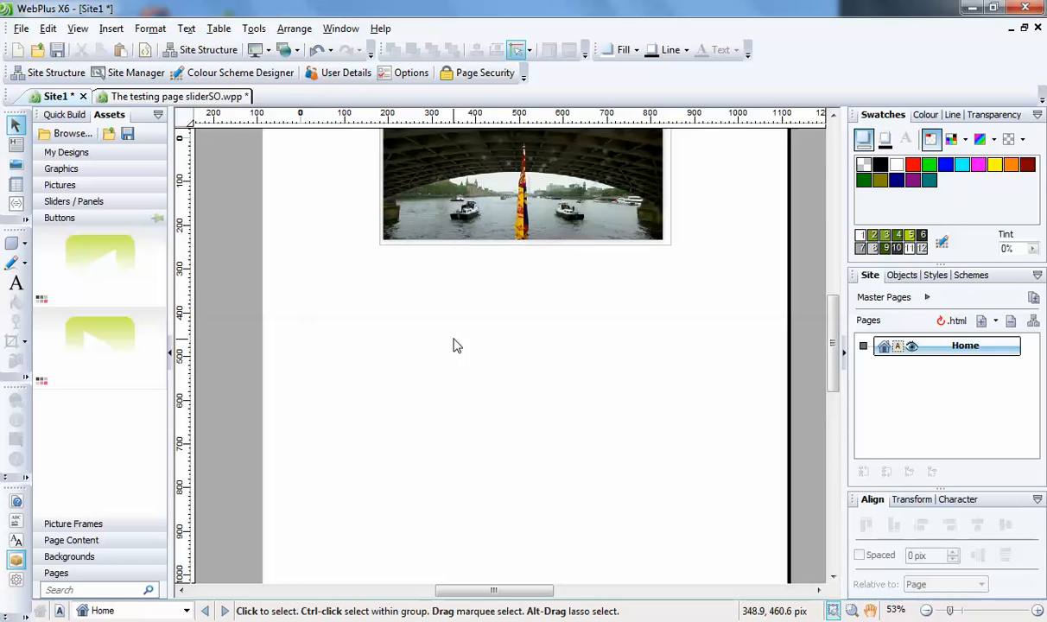
pyautogui.scroll(1, 593, 415)
pyautogui.scroll(4, 595, 414)
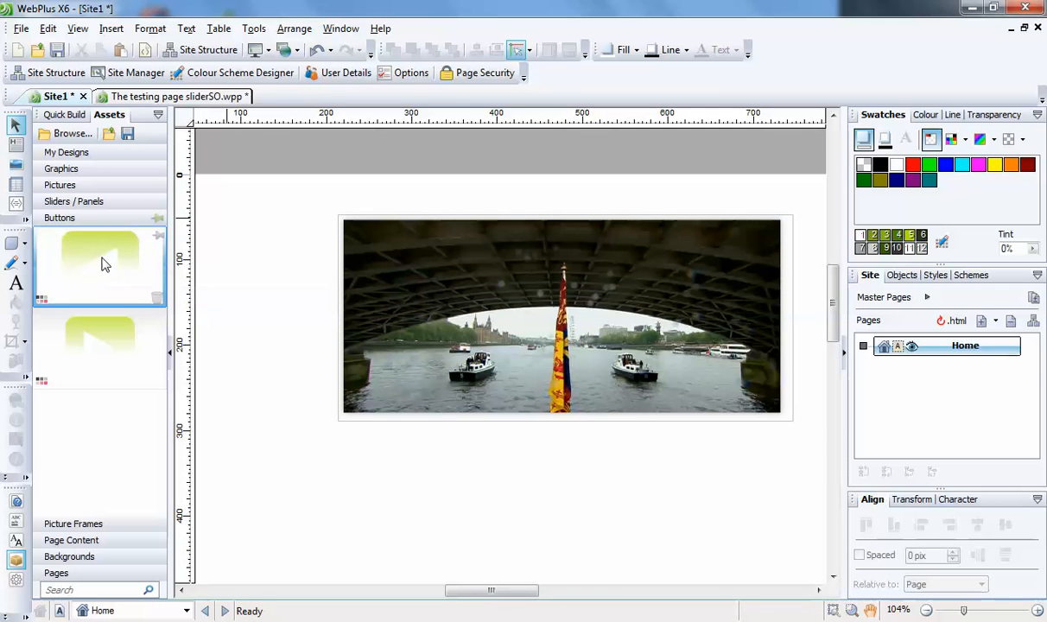
pyautogui.moveTo(102, 265); pyautogui.dragTo(512, 458)
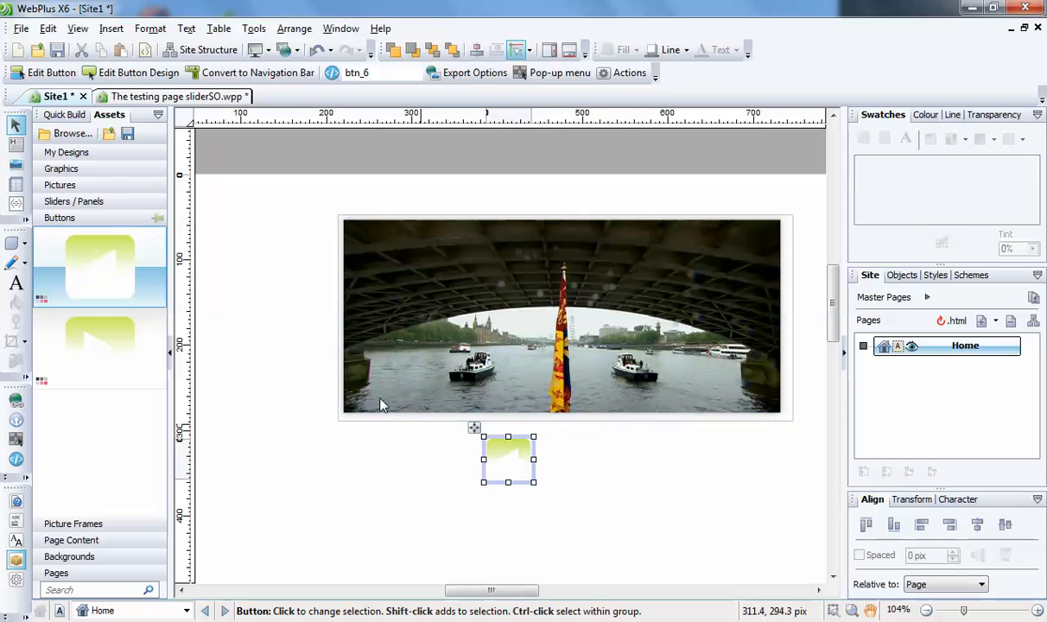
pyautogui.moveTo(101, 345); pyautogui.dragTo(606, 461)
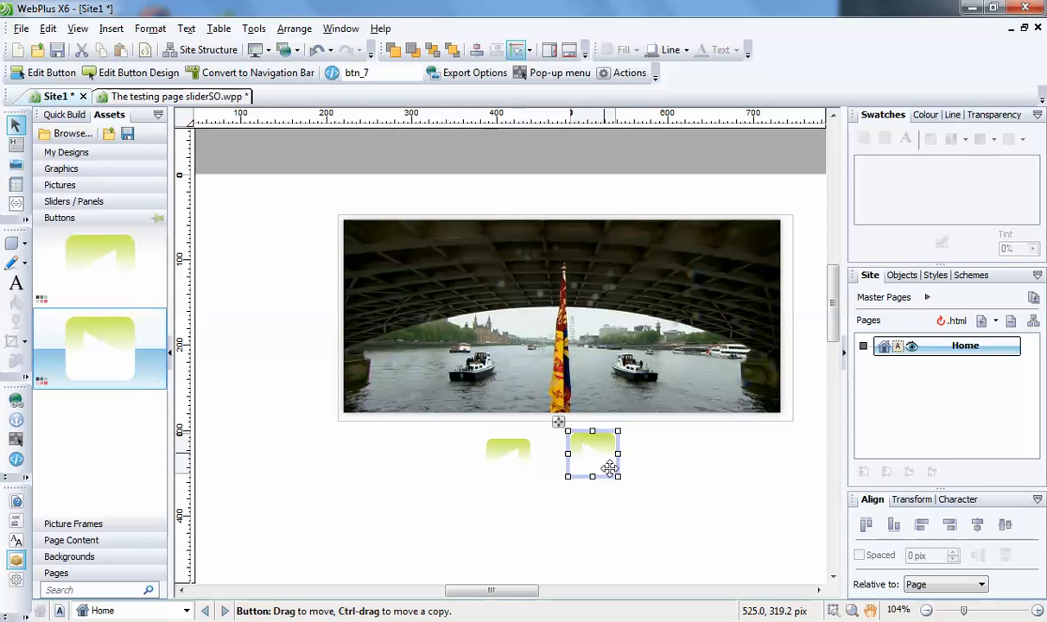
# - Move the left-arrow button level with the right-arrow button below the slider
pyautogui.keyDown('ctrl'); pyautogui.scroll(3, 556, 459); pyautogui.keyUp('ctrl')
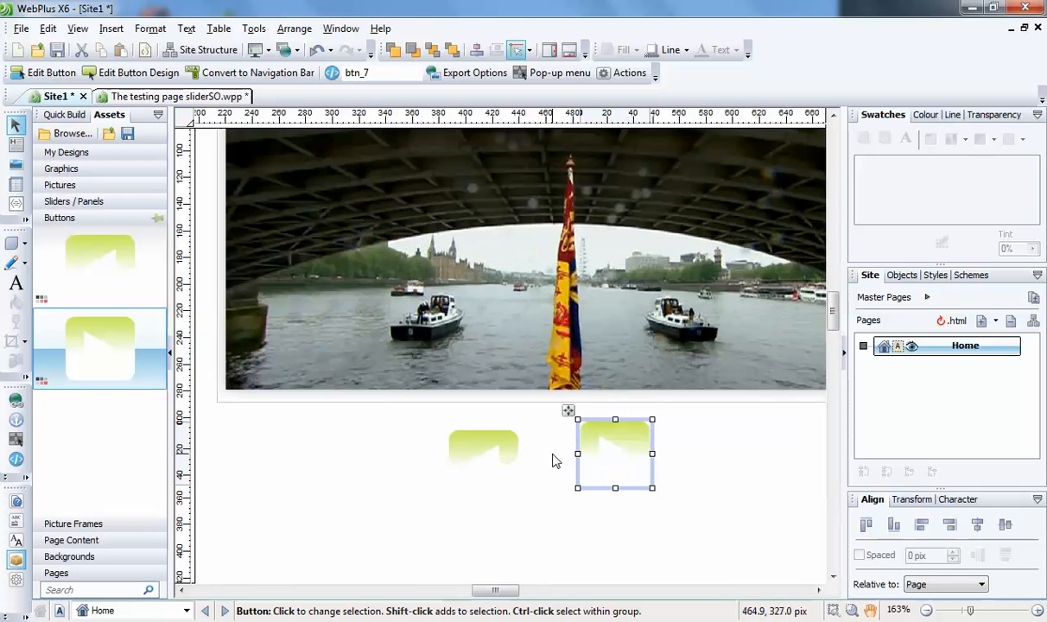
pyautogui.click(468, 453)
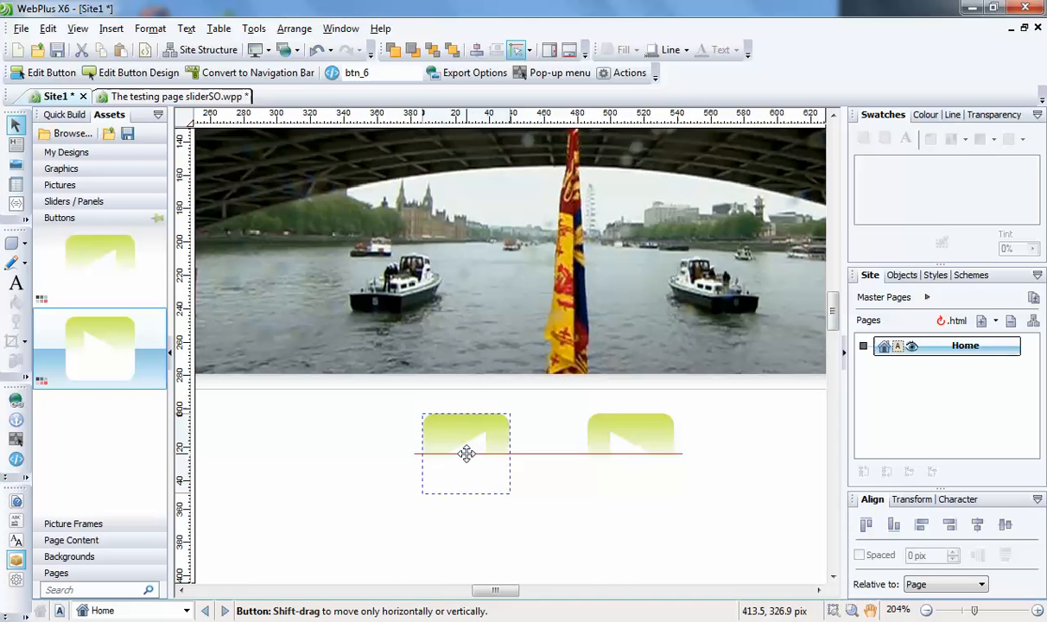
pyautogui.click(334, 447)
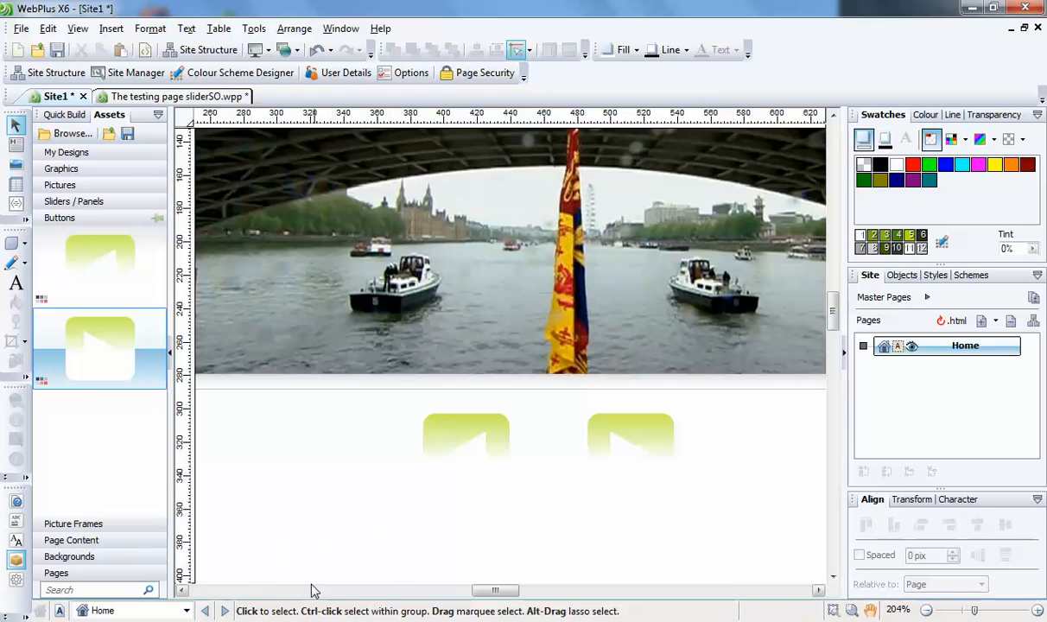
pyautogui.click(25, 243)
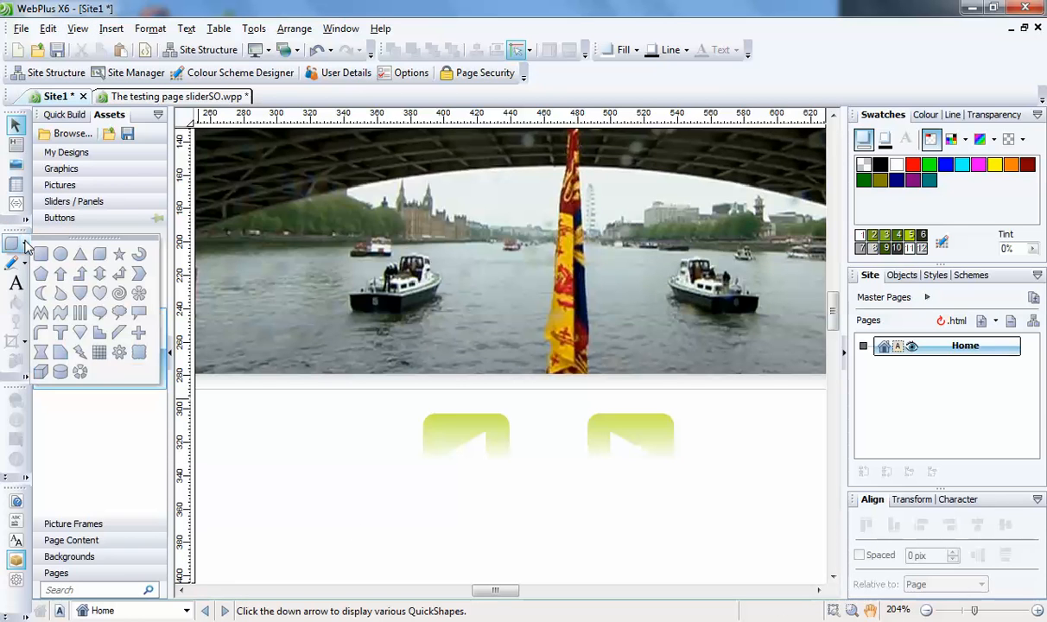
pyautogui.click(266, 463)
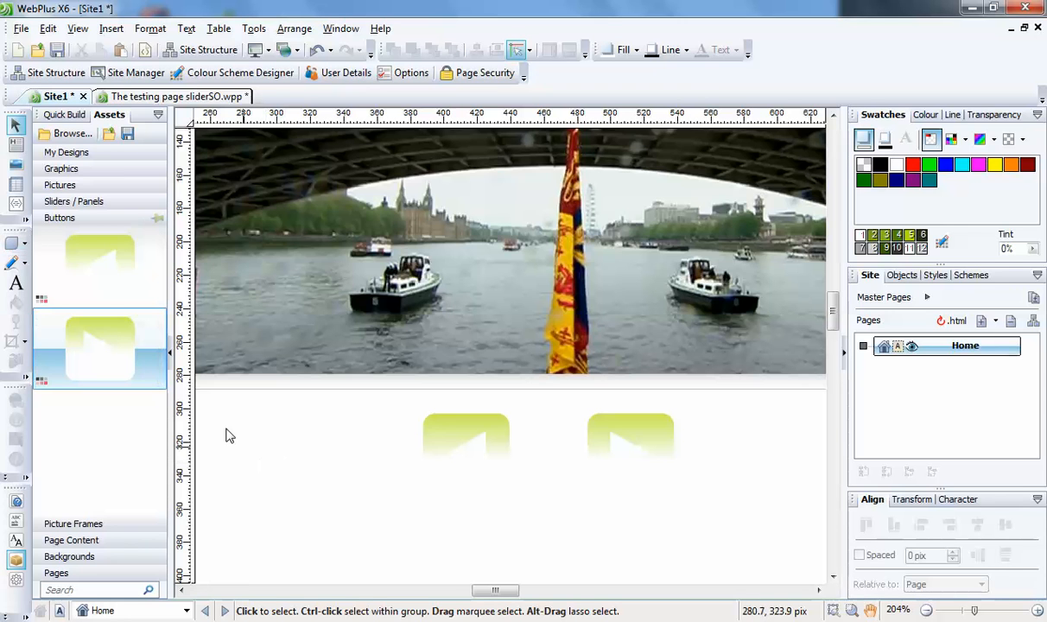
# - Change the Home page's properties to use its own page background and set the background colour to yellow
pyautogui.rightClick(722, 481)
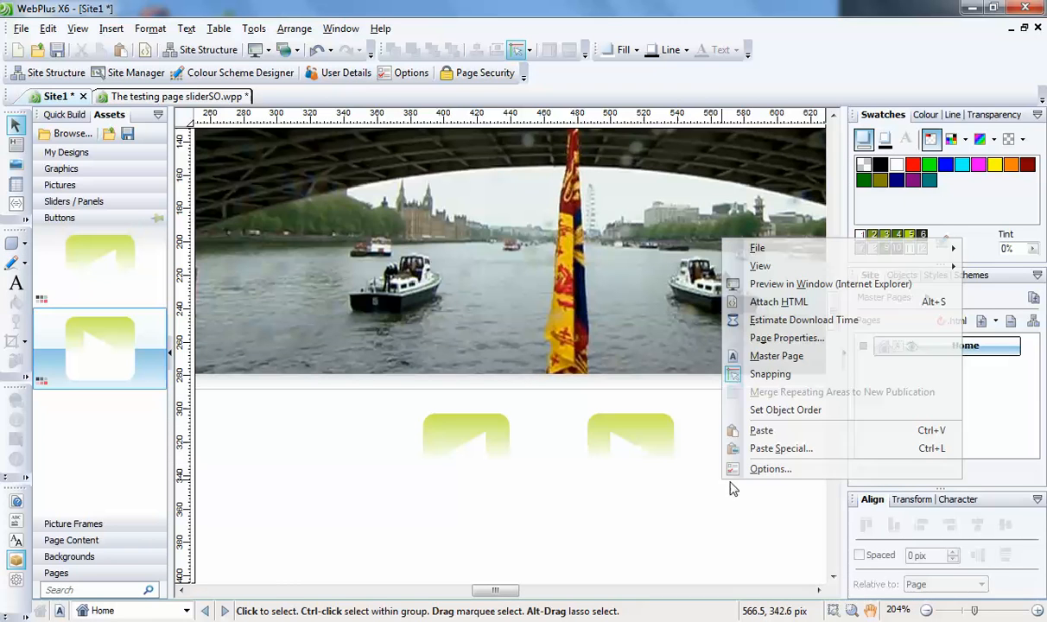
pyautogui.click(788, 338)
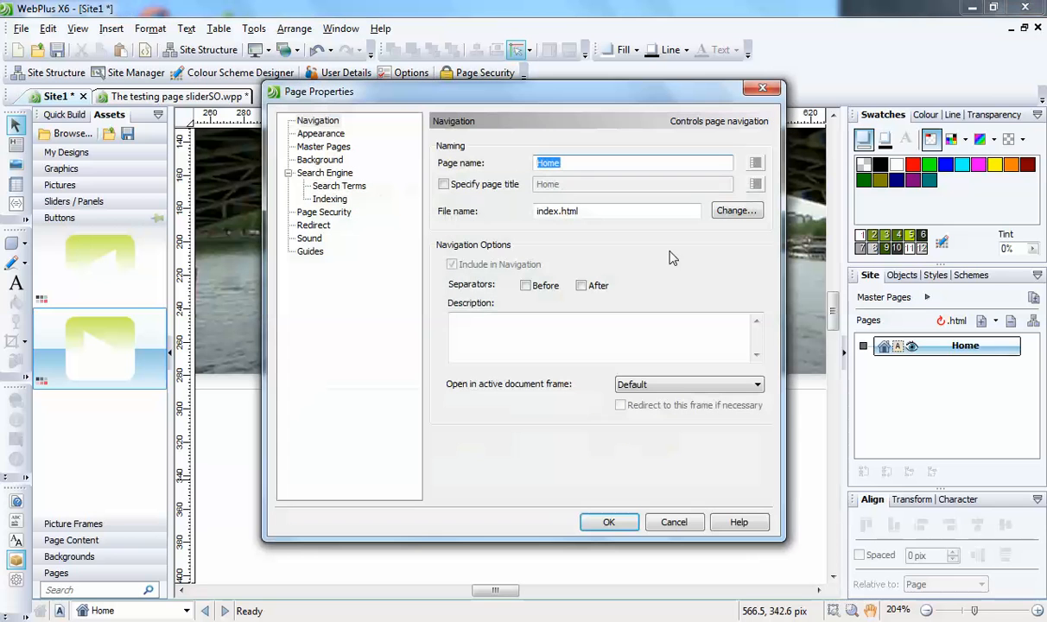
pyautogui.click(317, 162)
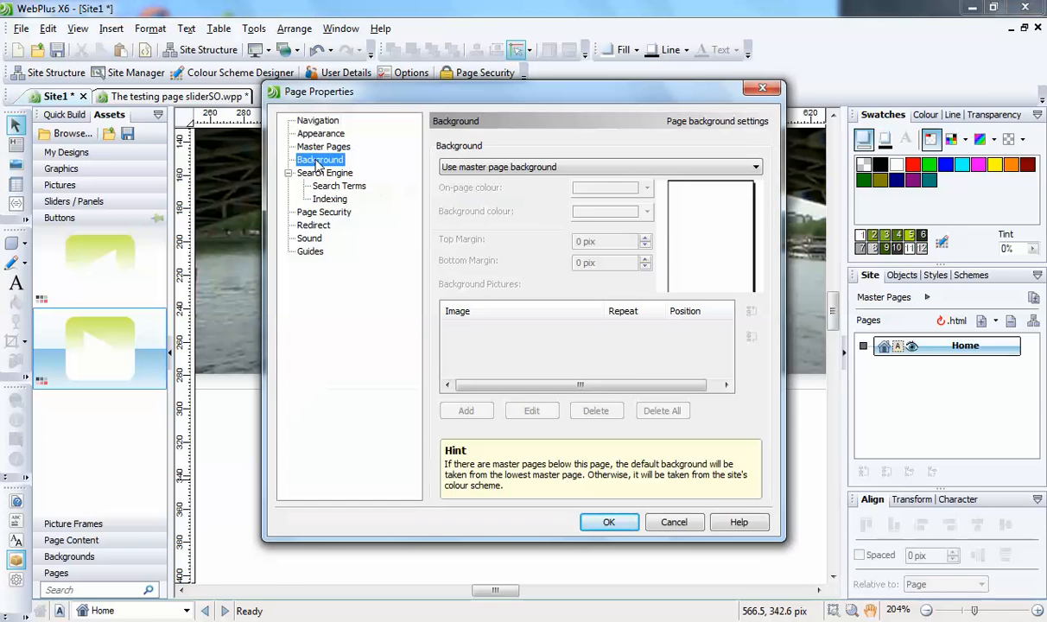
pyautogui.click(554, 169)
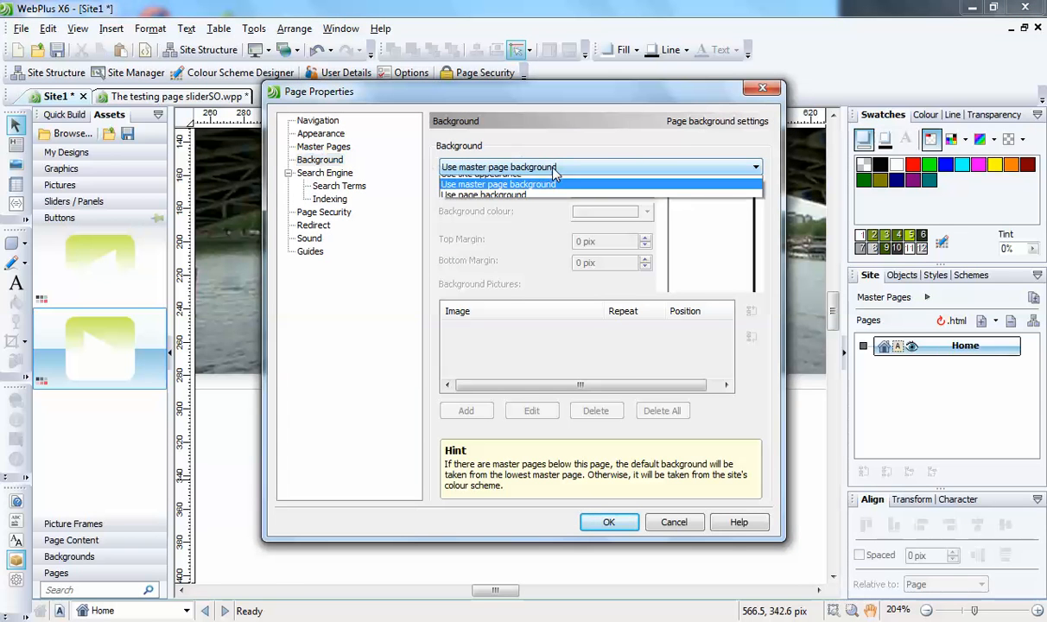
pyautogui.click(501, 204)
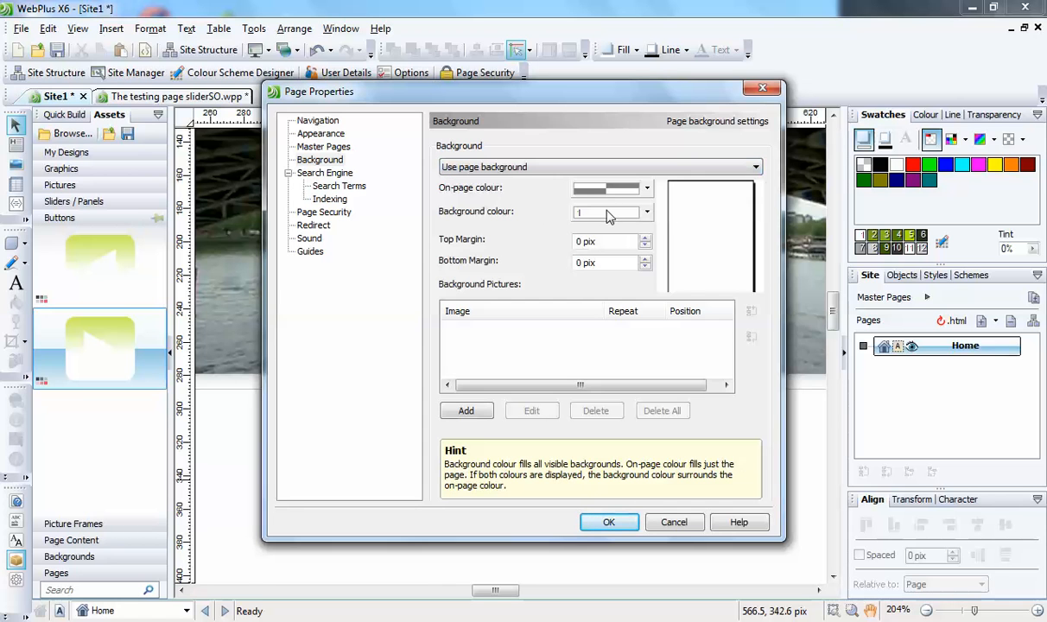
pyautogui.click(614, 211)
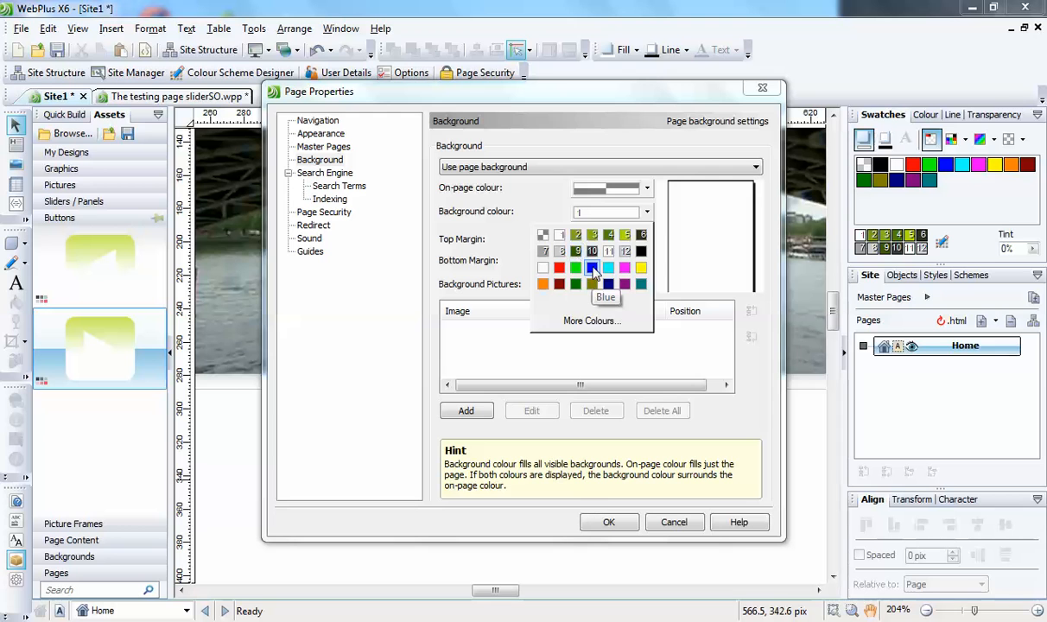
pyautogui.click(640, 268)
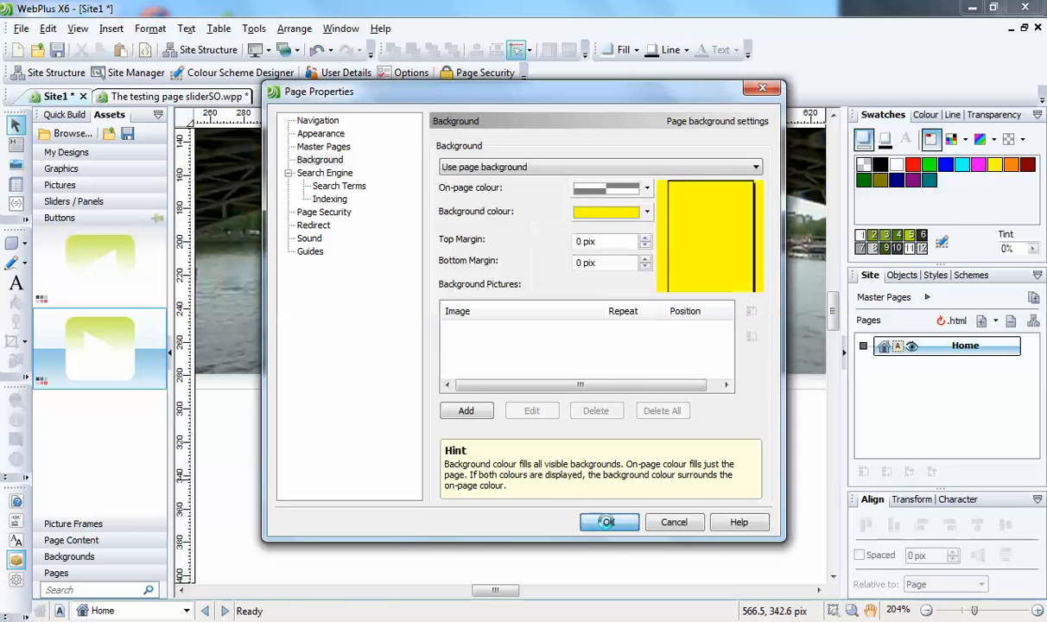
pyautogui.click(608, 524)
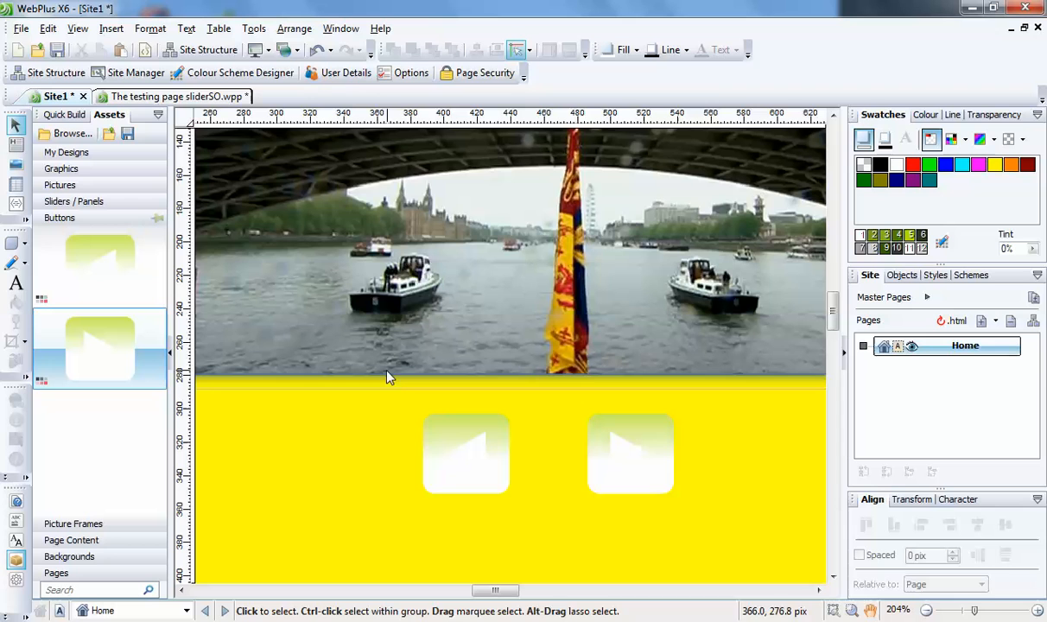
pyautogui.click(591, 391)
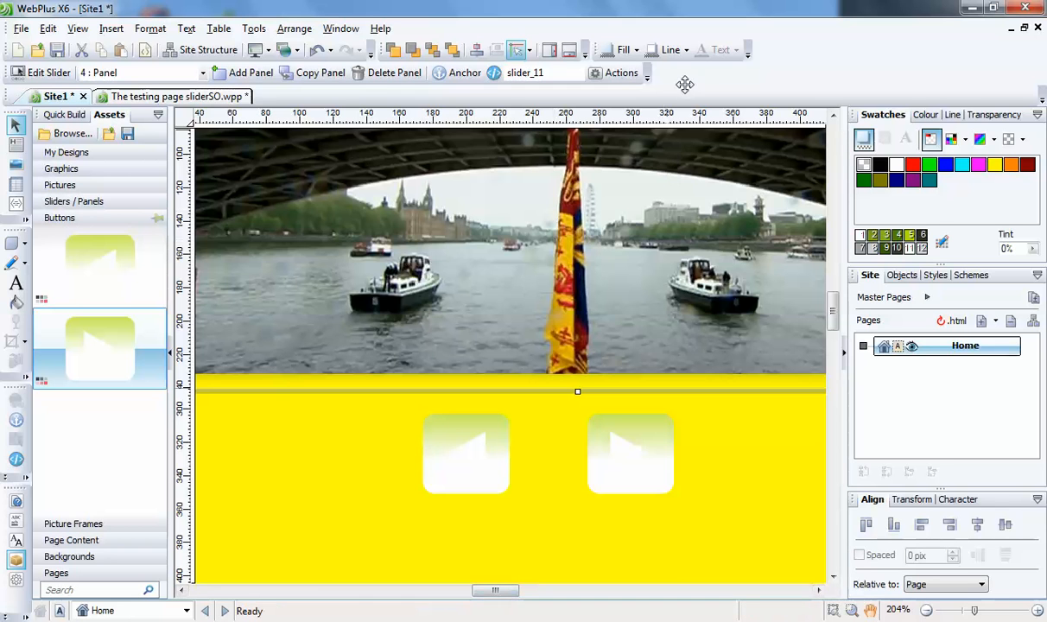
pyautogui.rightClick(480, 454)
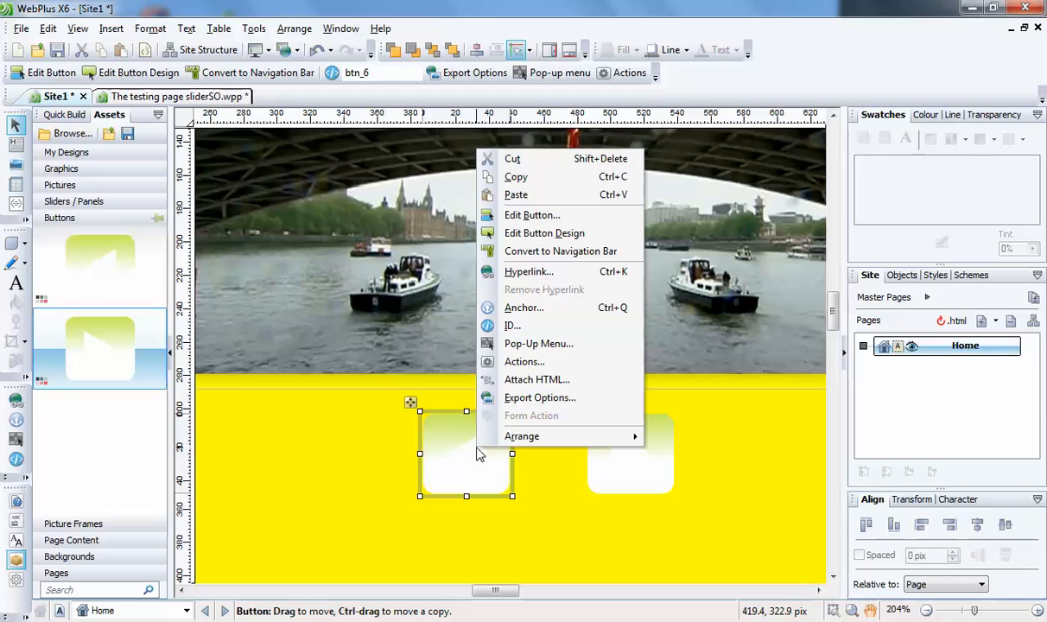
pyautogui.click(514, 363)
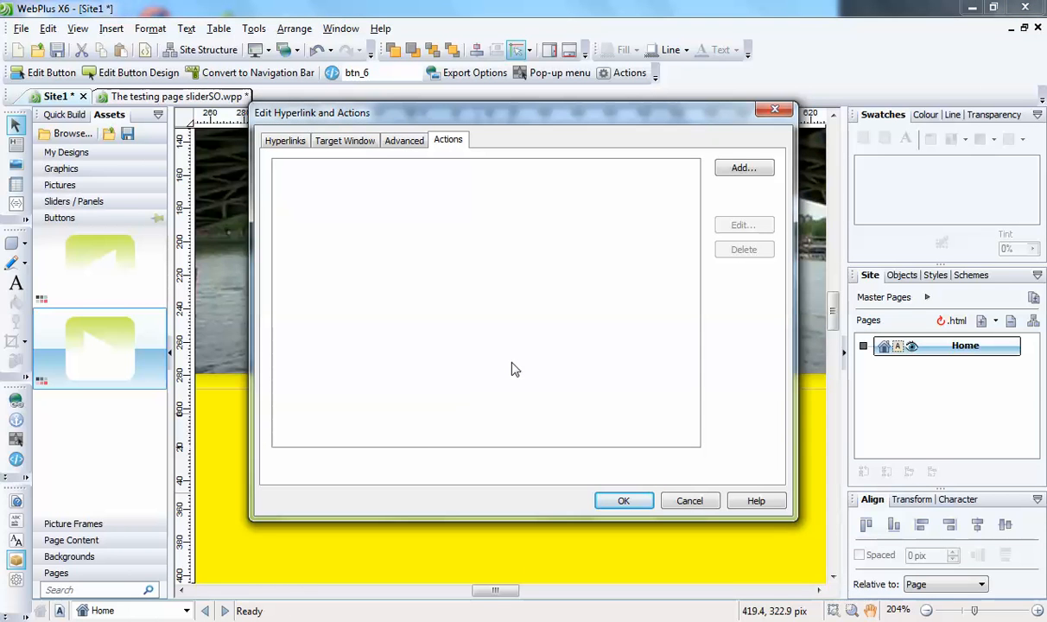
pyautogui.click(741, 170)
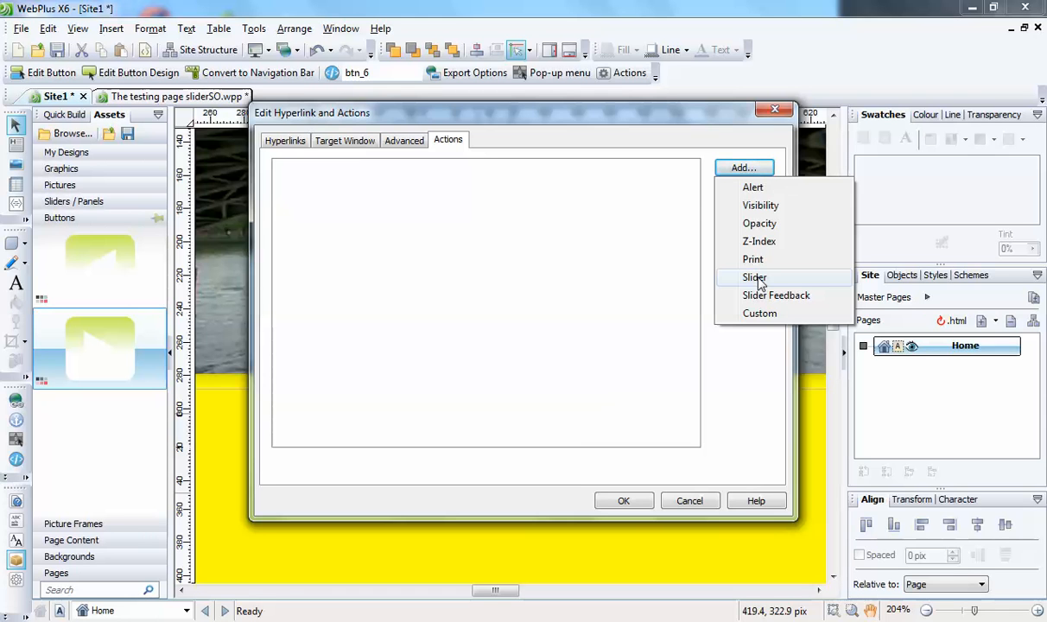
pyautogui.click(772, 113)
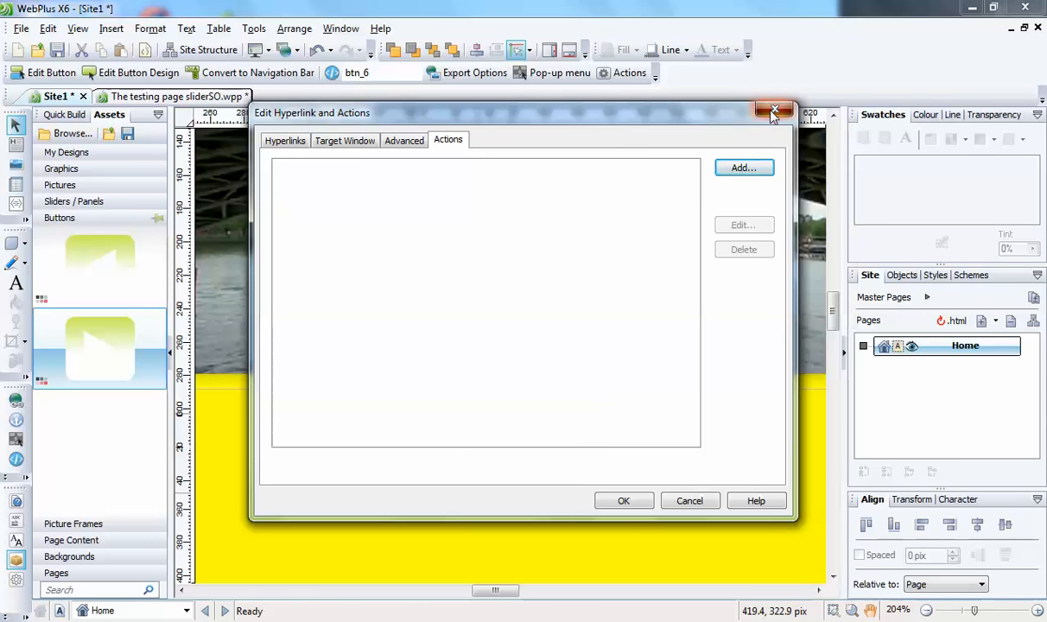
pyautogui.click(773, 112)
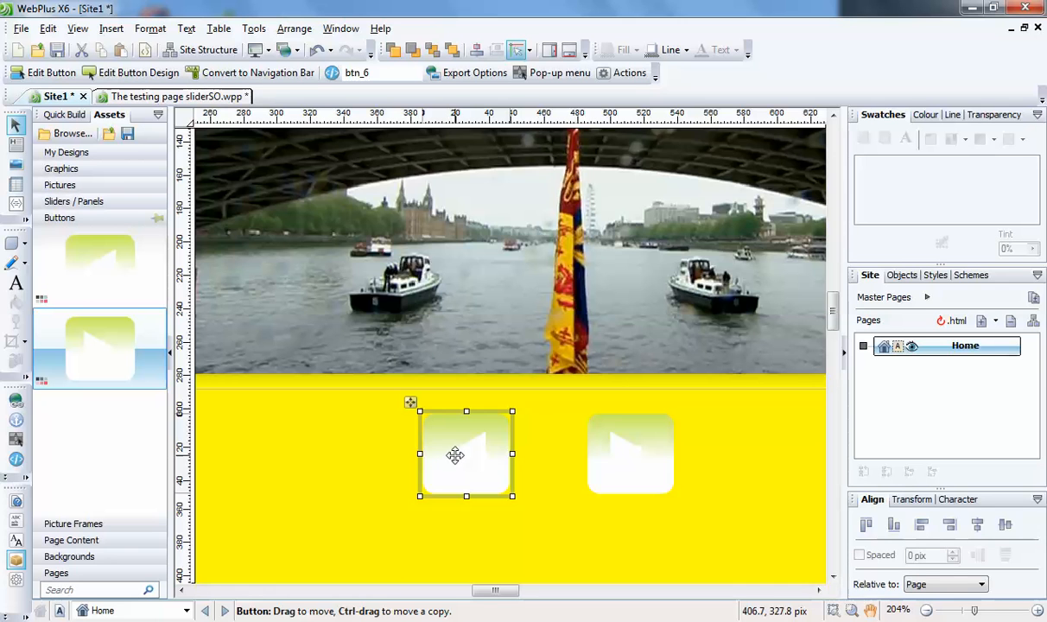
# - Add a Slider action to the left-arrow button that targets slider_11 and performs Previous
pyautogui.rightClick(454, 486)
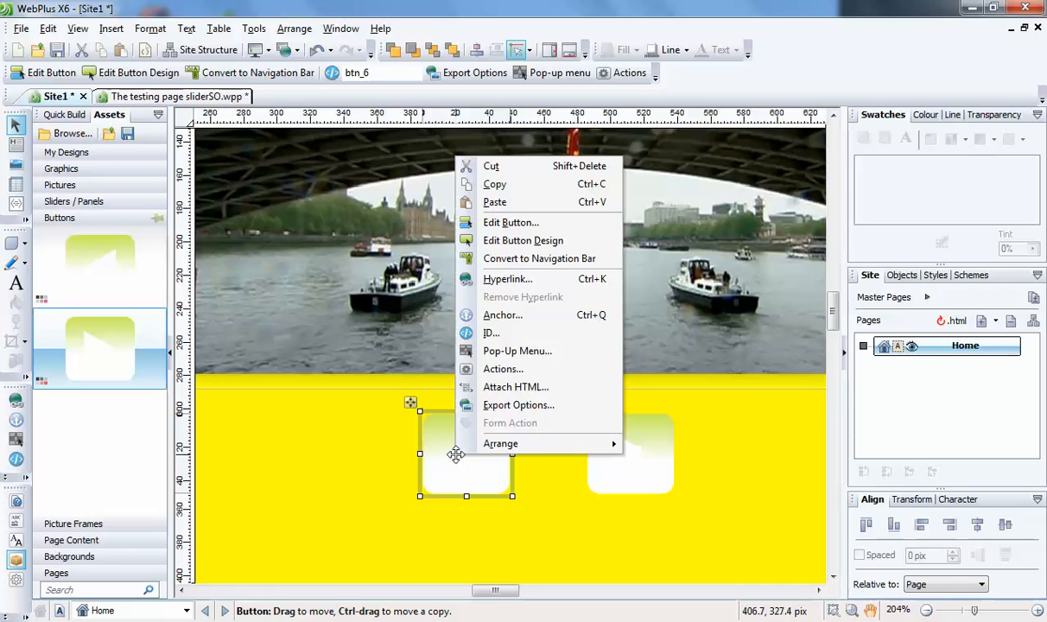
pyautogui.click(498, 370)
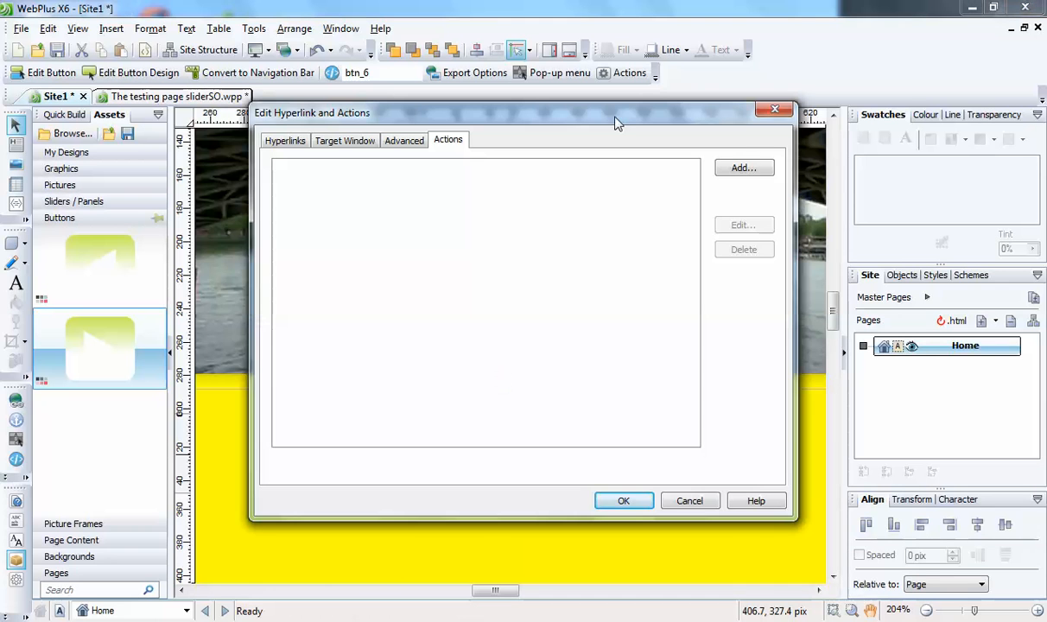
pyautogui.click(735, 170)
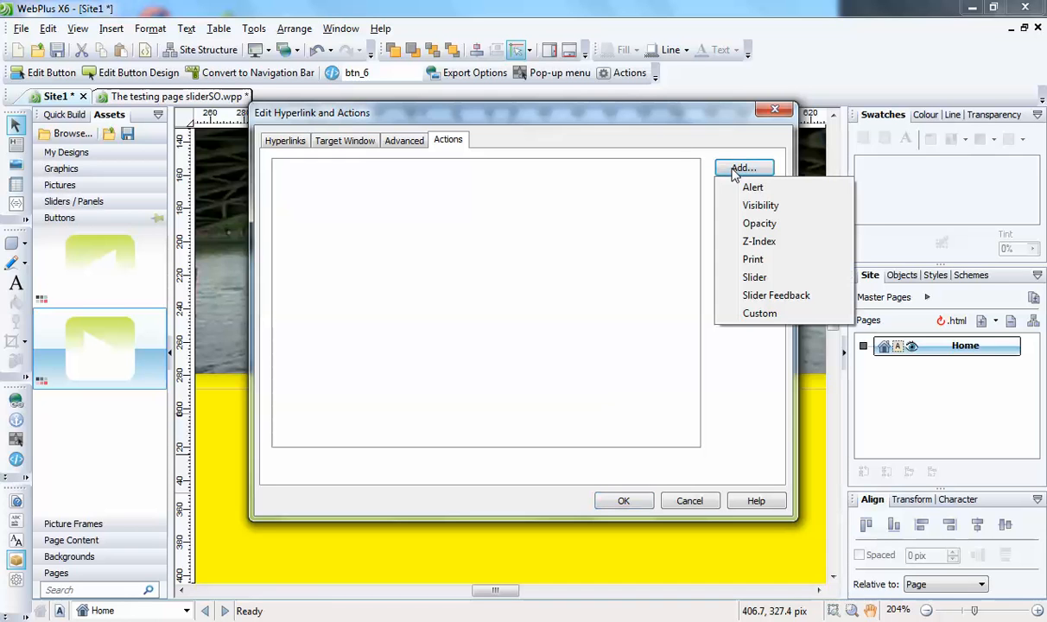
pyautogui.click(751, 278)
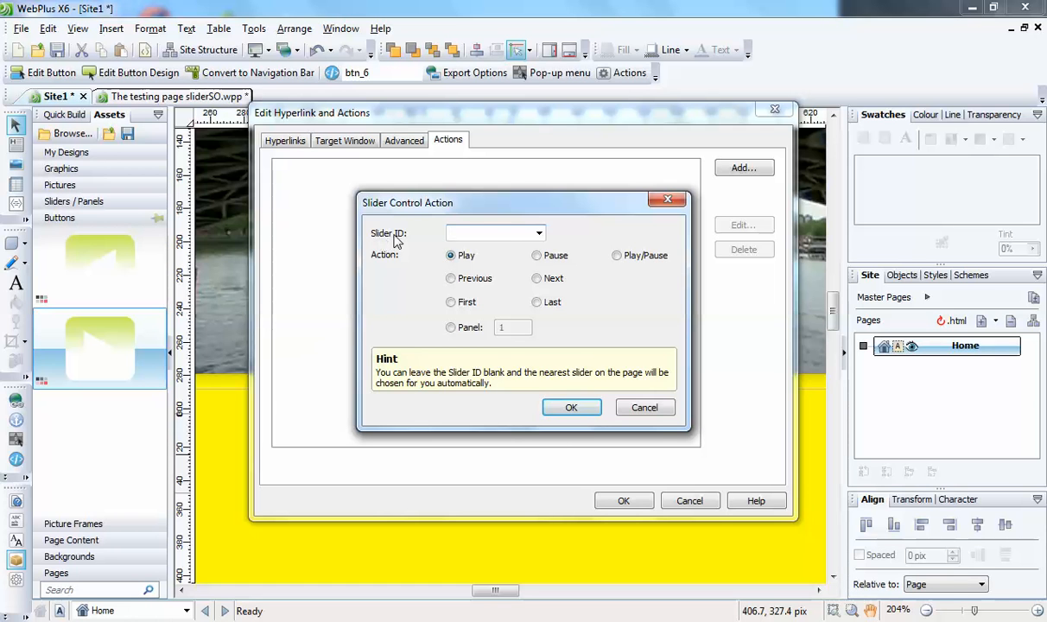
pyautogui.click(538, 233)
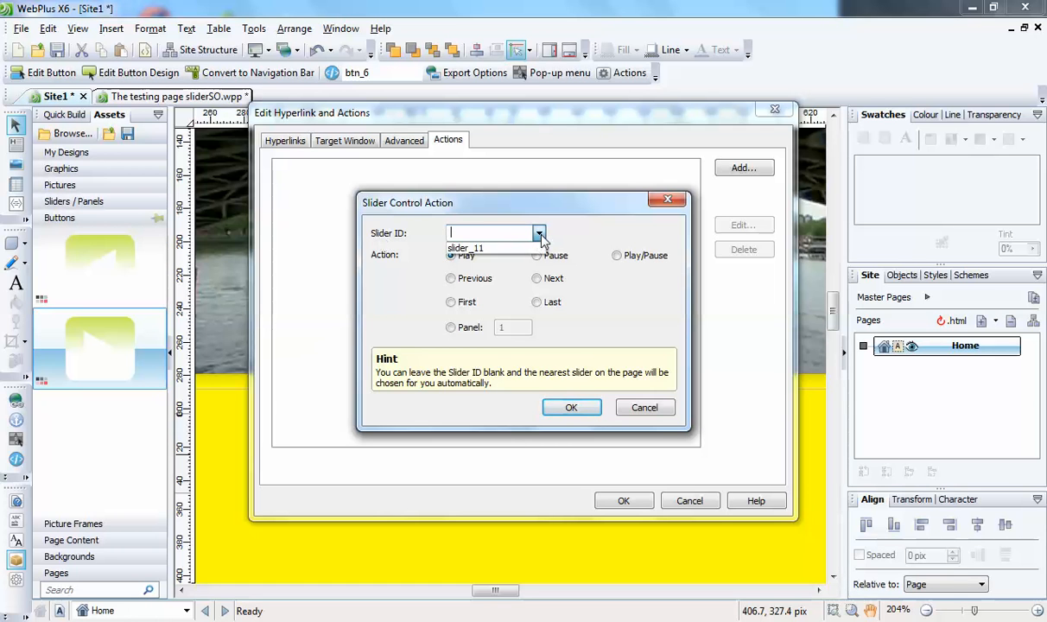
pyautogui.click(477, 250)
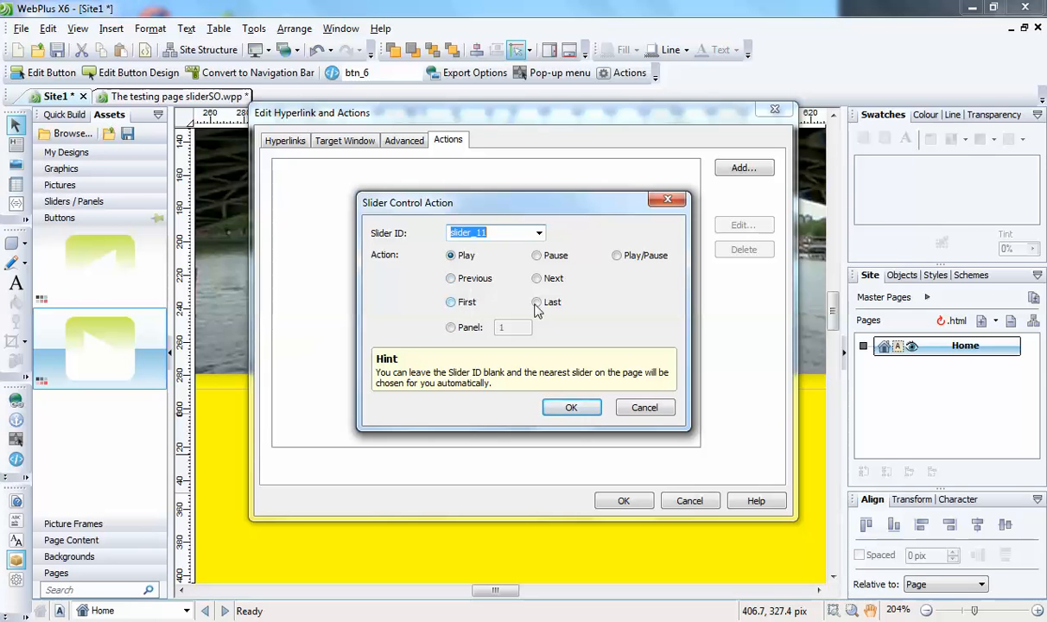
pyautogui.click(451, 279)
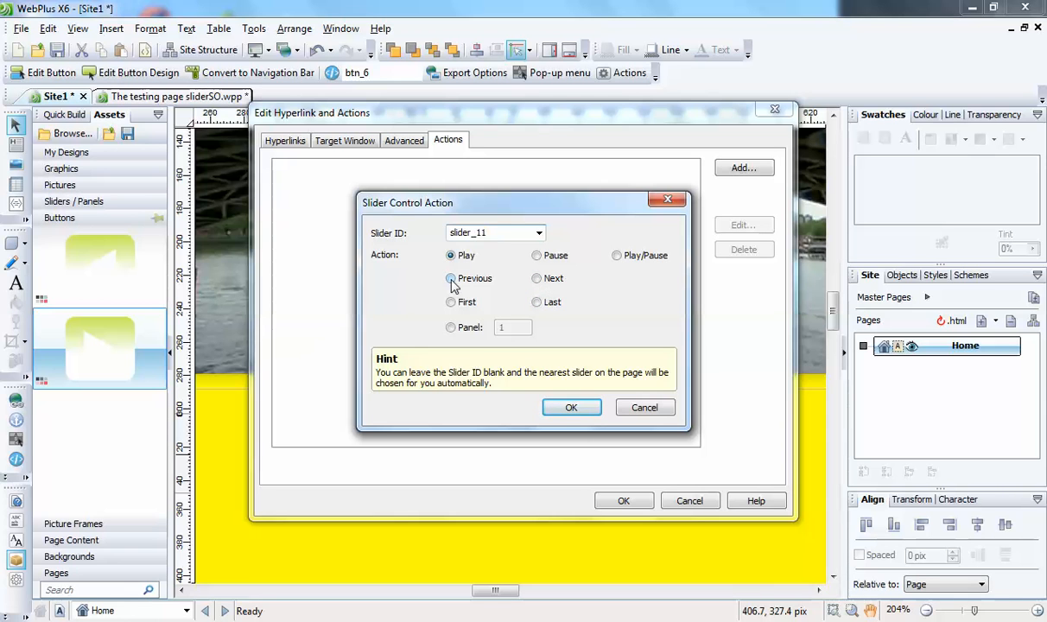
pyautogui.click(573, 409)
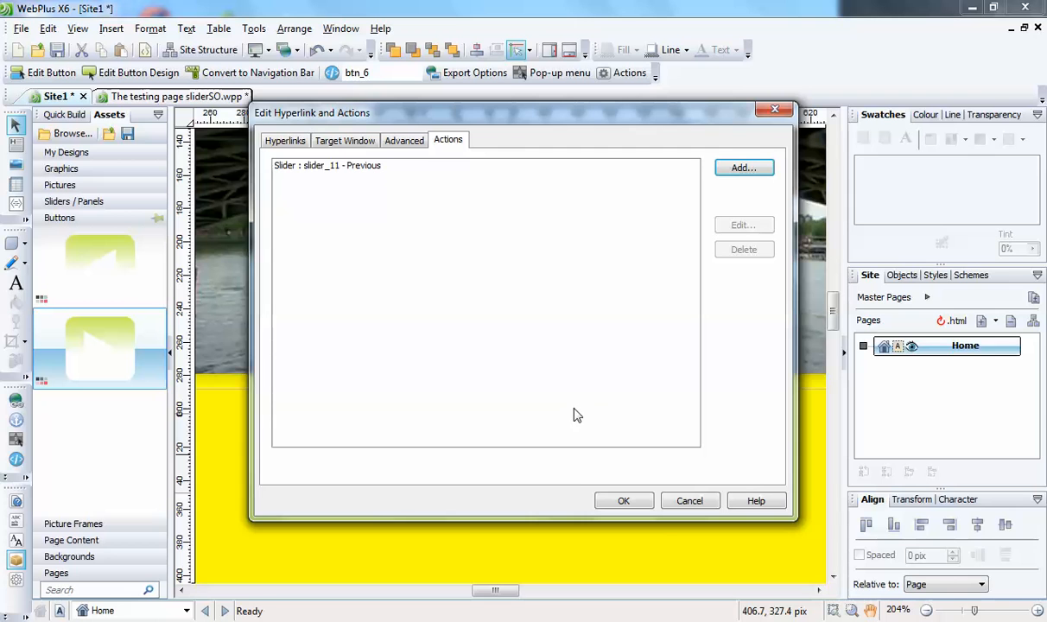
pyautogui.click(636, 506)
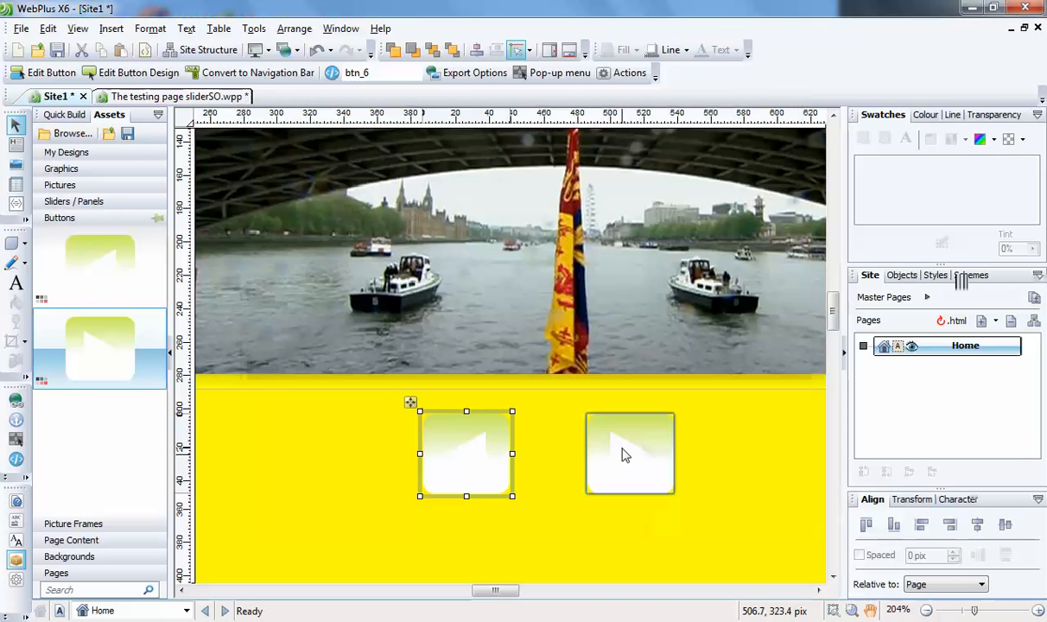
# - Add a Slider action to the right-arrow button that targets slider_11 and performs Next
pyautogui.click(625, 455)
pyautogui.rightClick(625, 455)
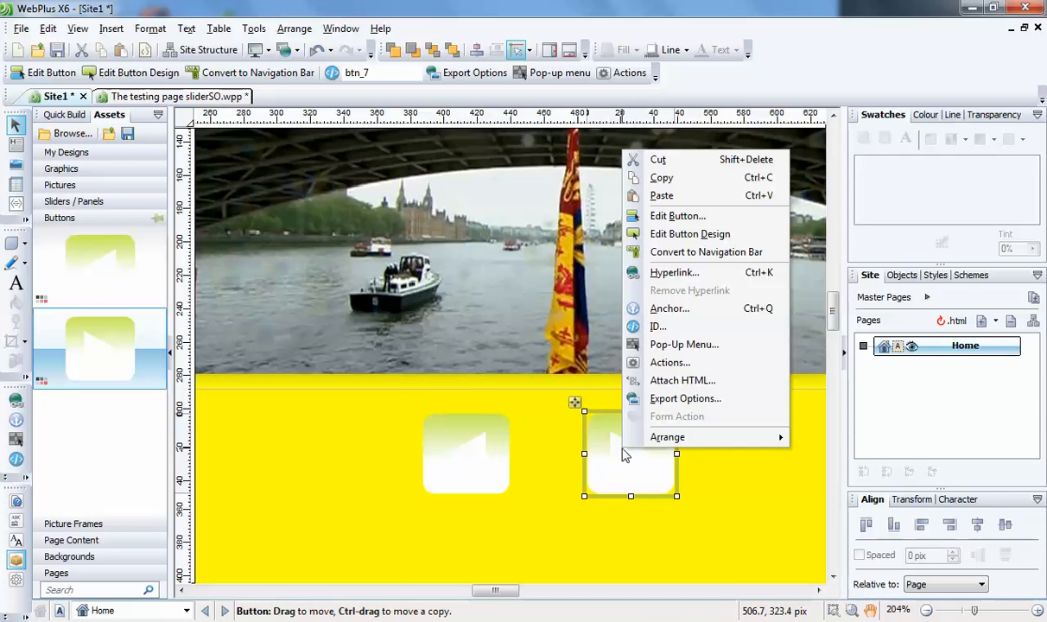
pyautogui.click(678, 363)
pyautogui.click(741, 168)
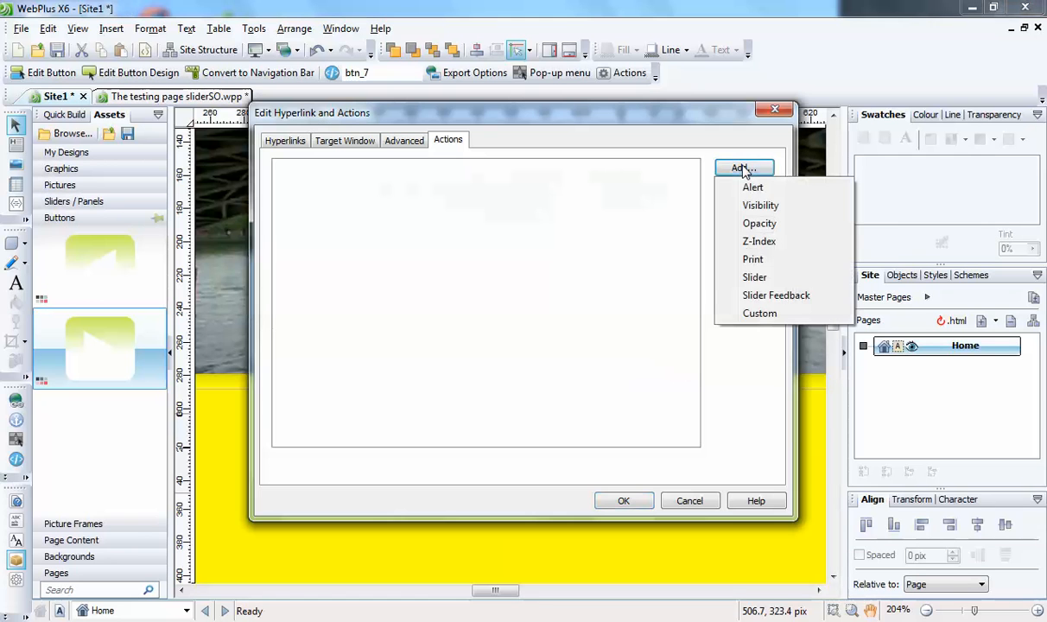
pyautogui.click(755, 277)
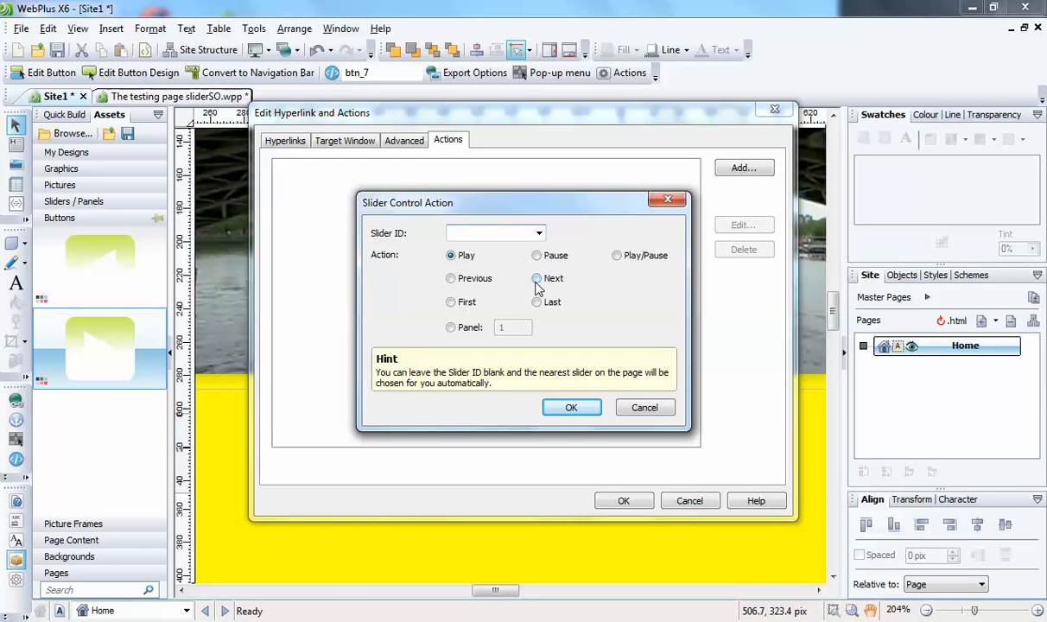
pyautogui.click(537, 232)
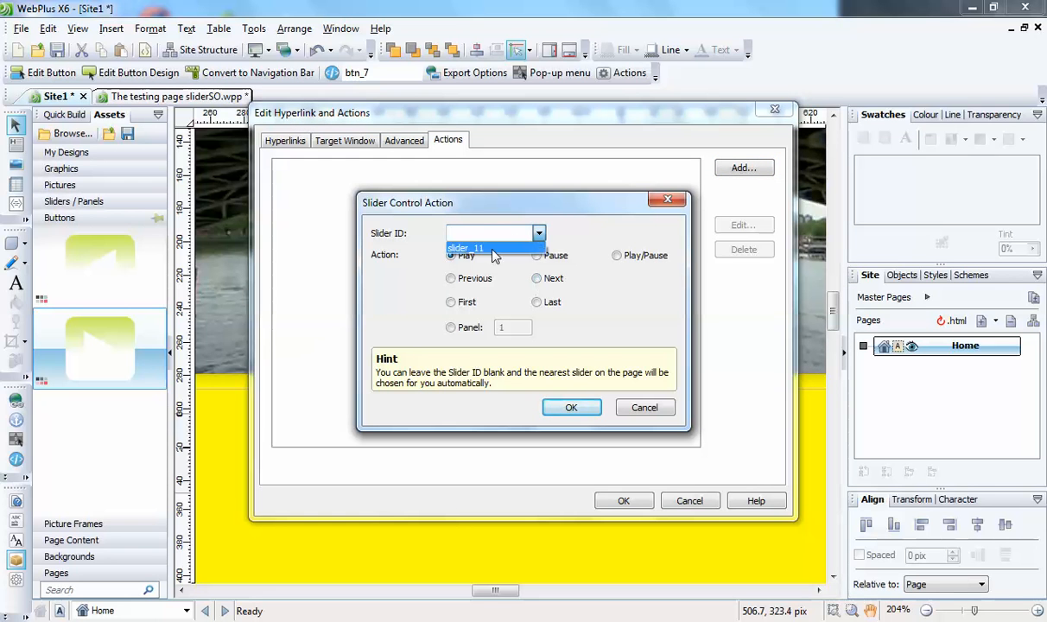
pyautogui.click(492, 251)
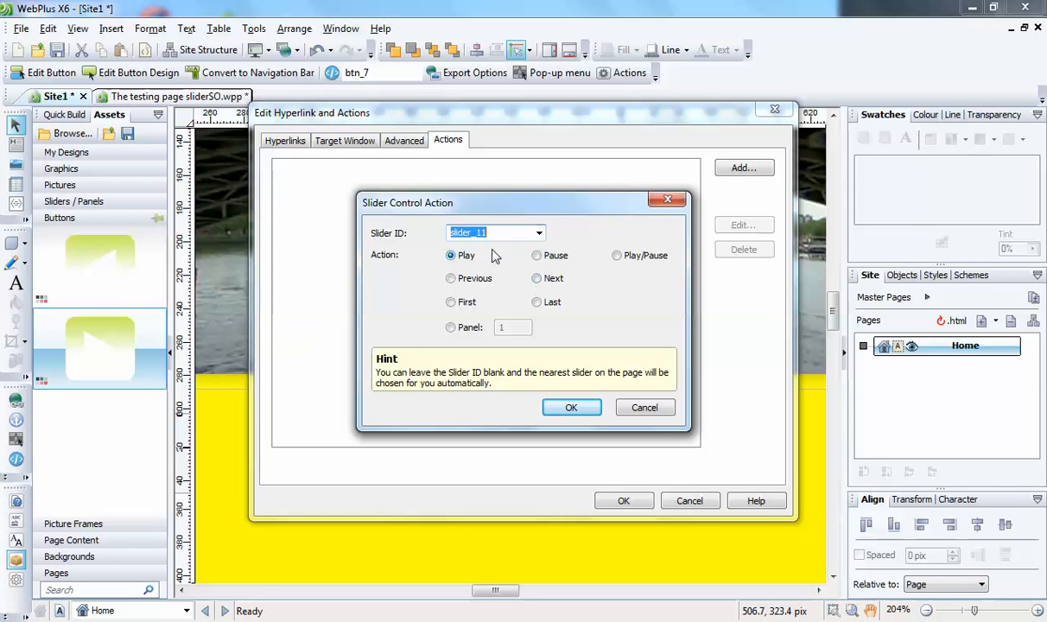
pyautogui.click(537, 279)
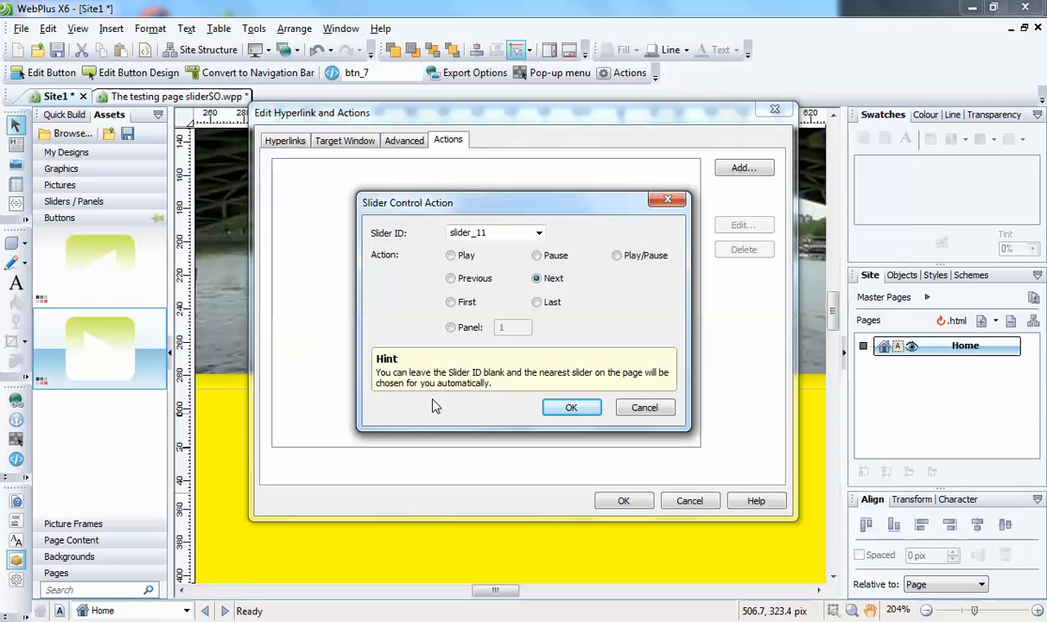
pyautogui.click(569, 409)
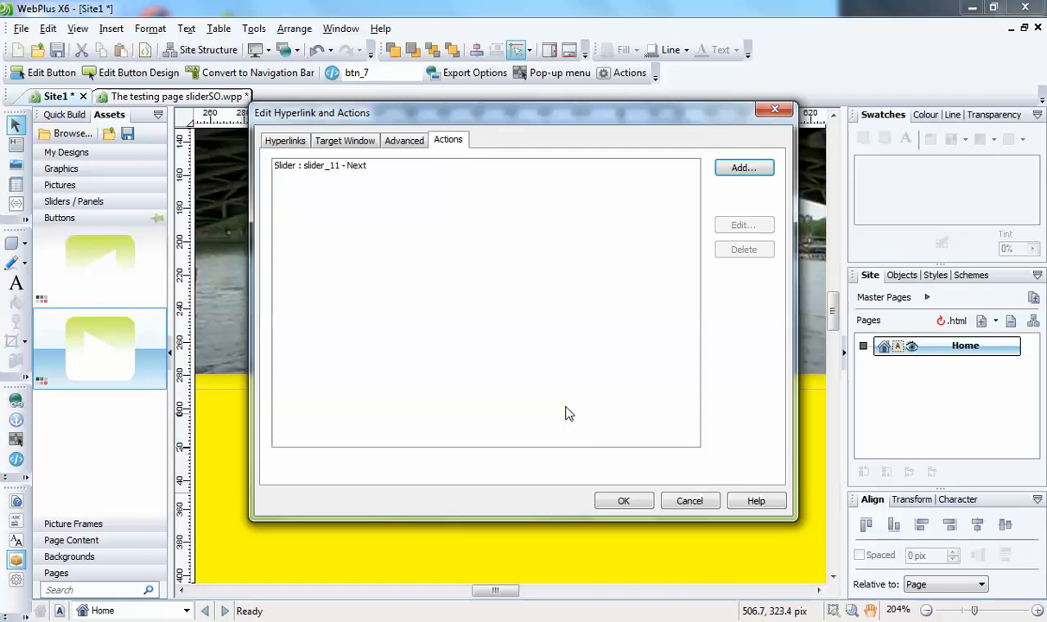
pyautogui.click(623, 502)
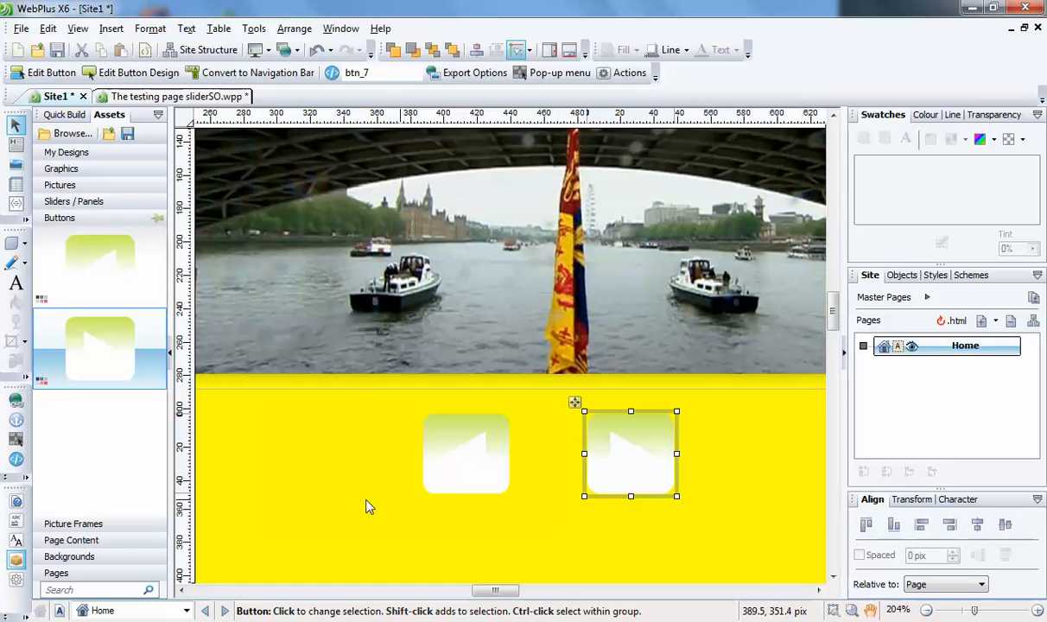
# - Review slider_11's animation options, switching Autoplay off and back on before accepting the settings
pyautogui.click(353, 390)
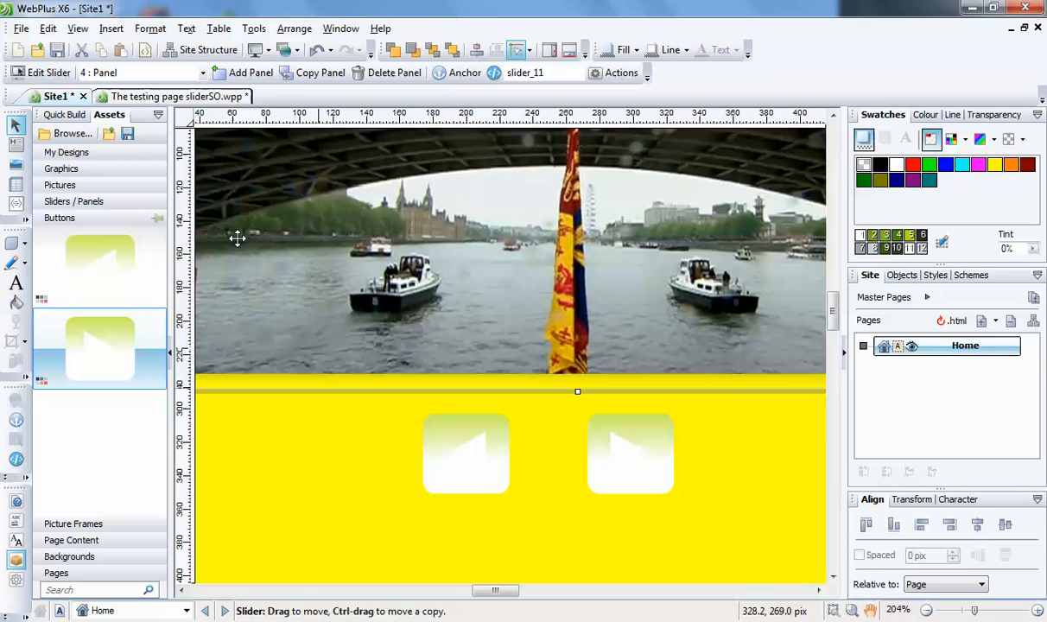
pyautogui.click(37, 74)
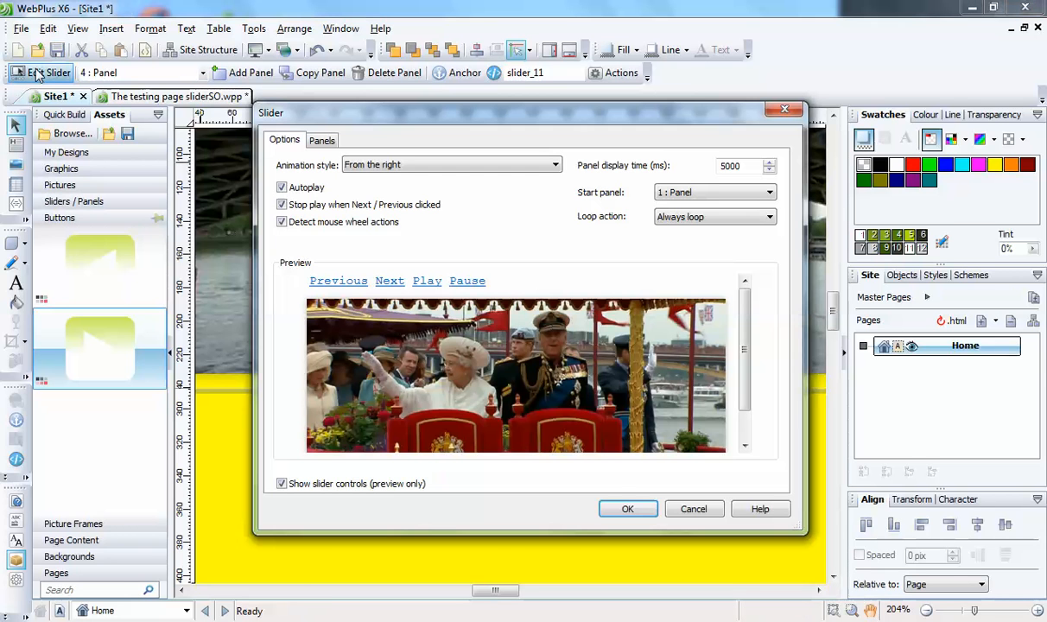
pyautogui.click(282, 186)
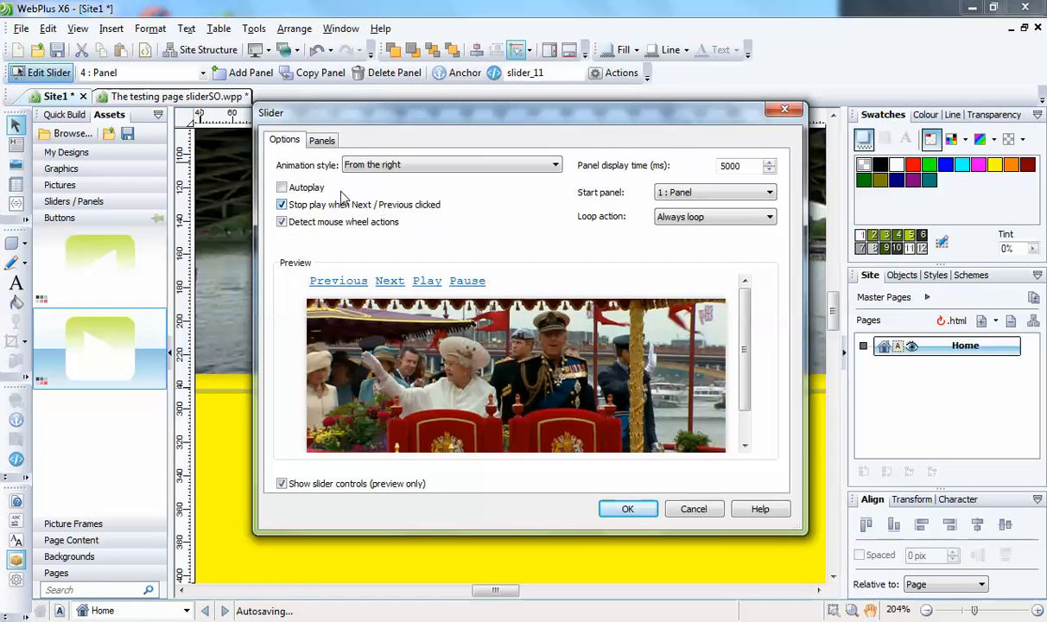
pyautogui.click(281, 188)
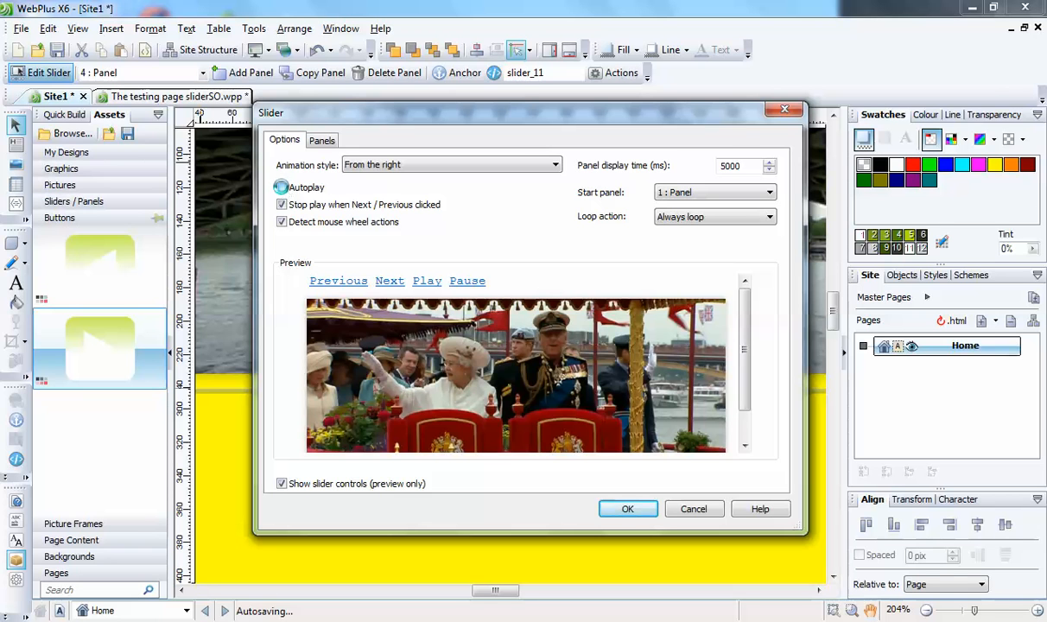
pyautogui.click(641, 510)
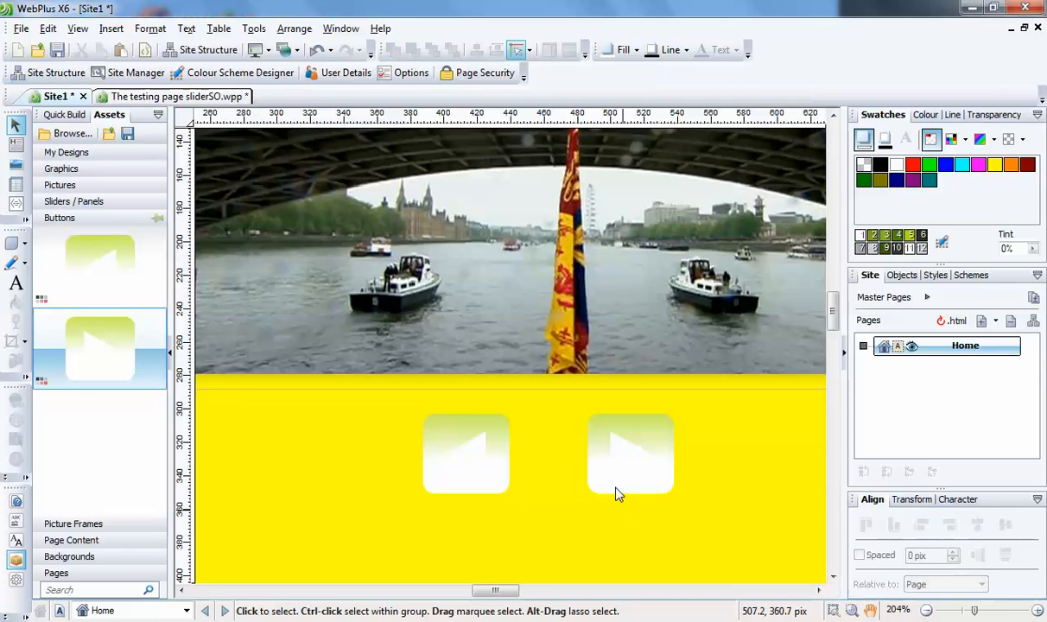
# - Preview the page in the browser and test both arrow buttons for stepping through the slides, and close the preview
pyautogui.click(255, 51)
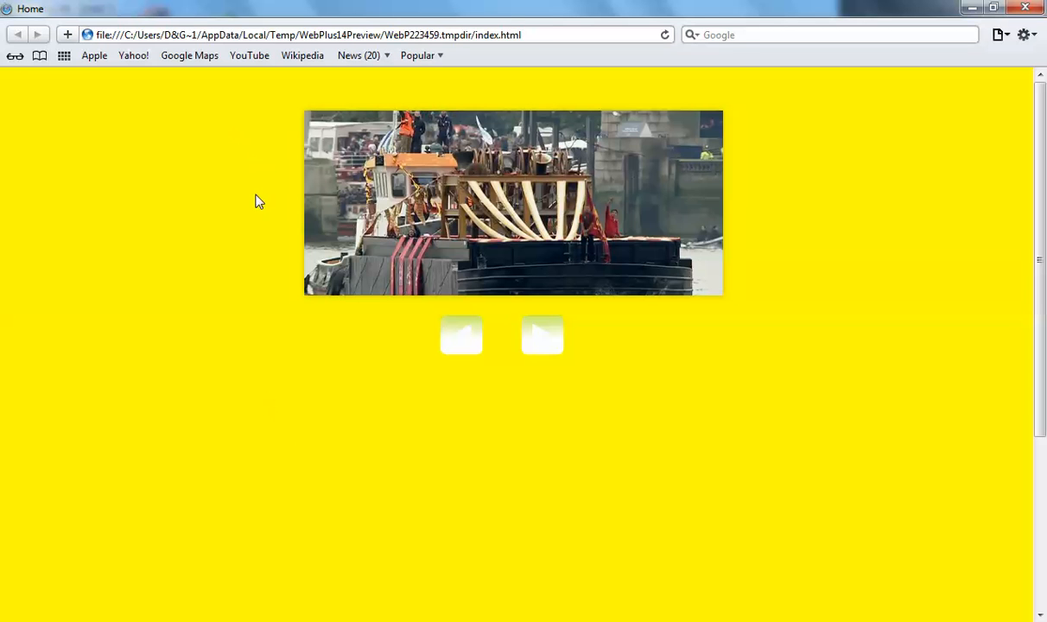
pyautogui.click(464, 343)
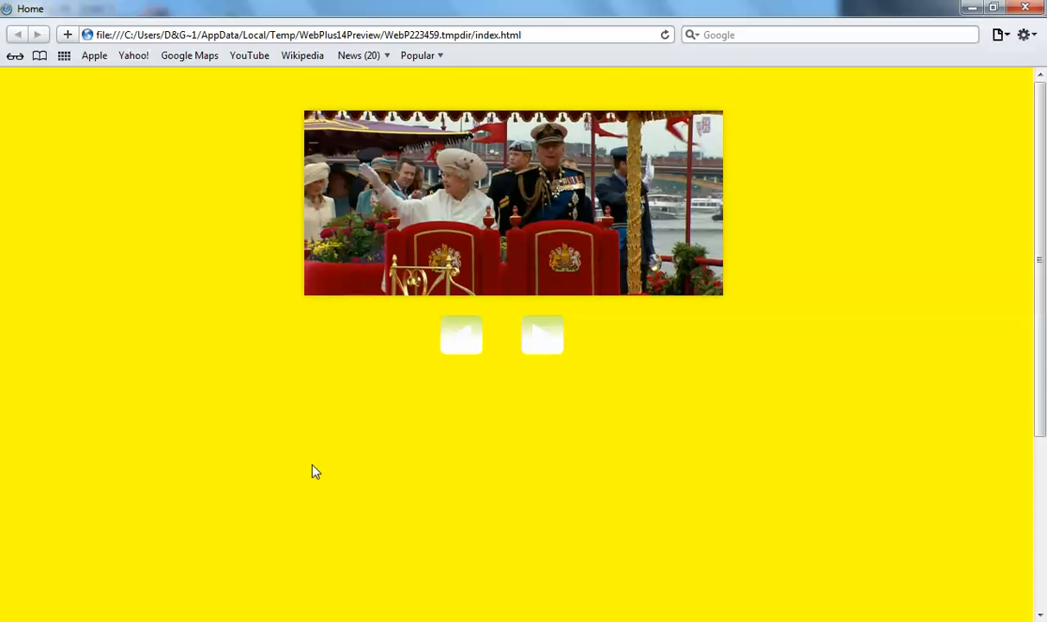
pyautogui.click(545, 338)
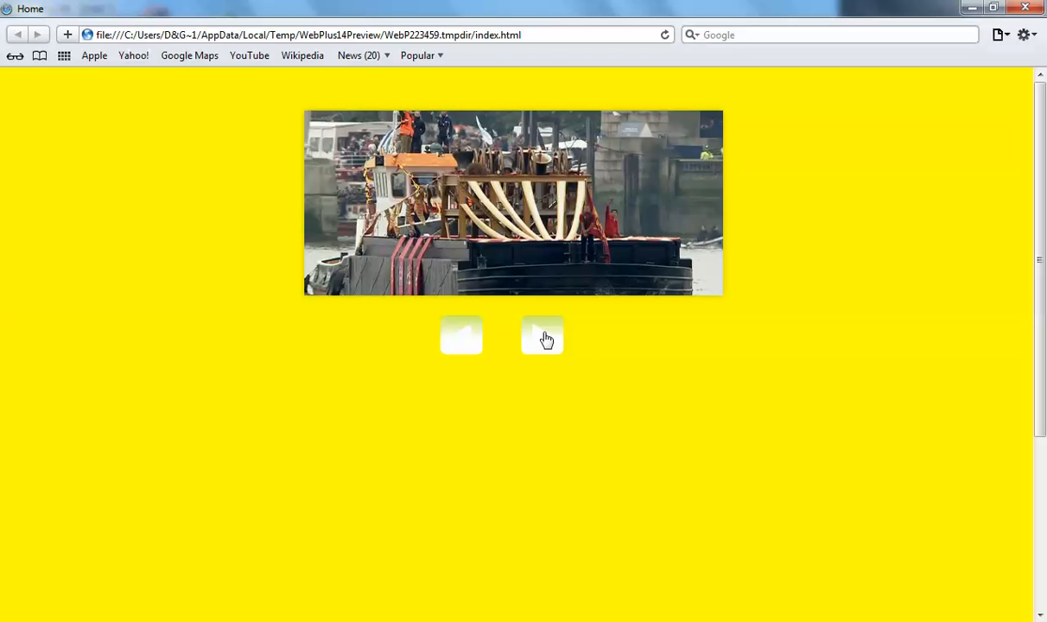
pyautogui.click(544, 337)
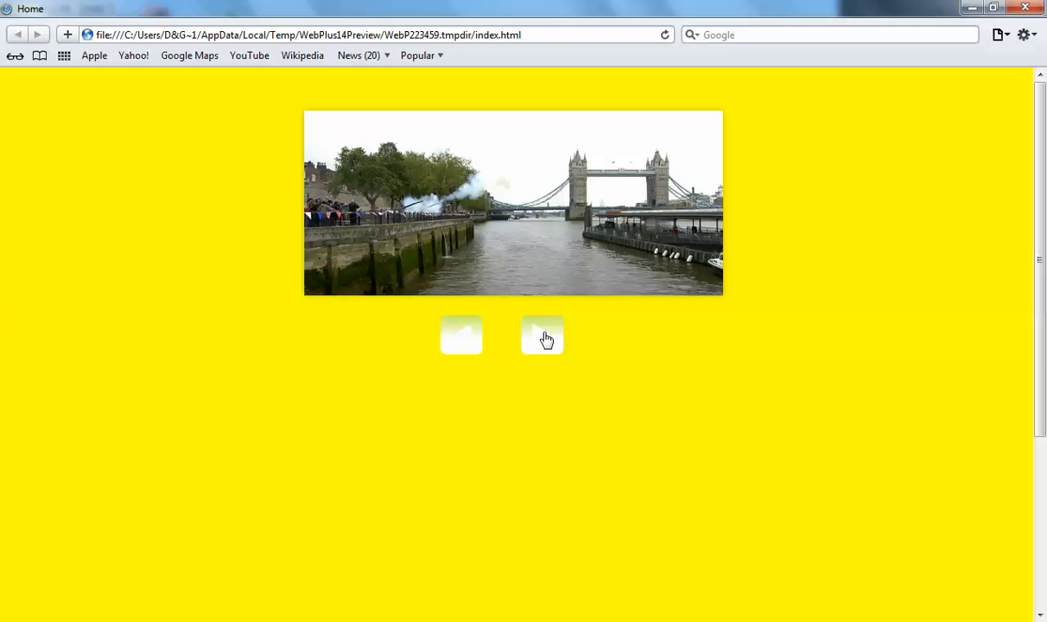
pyautogui.click(544, 337)
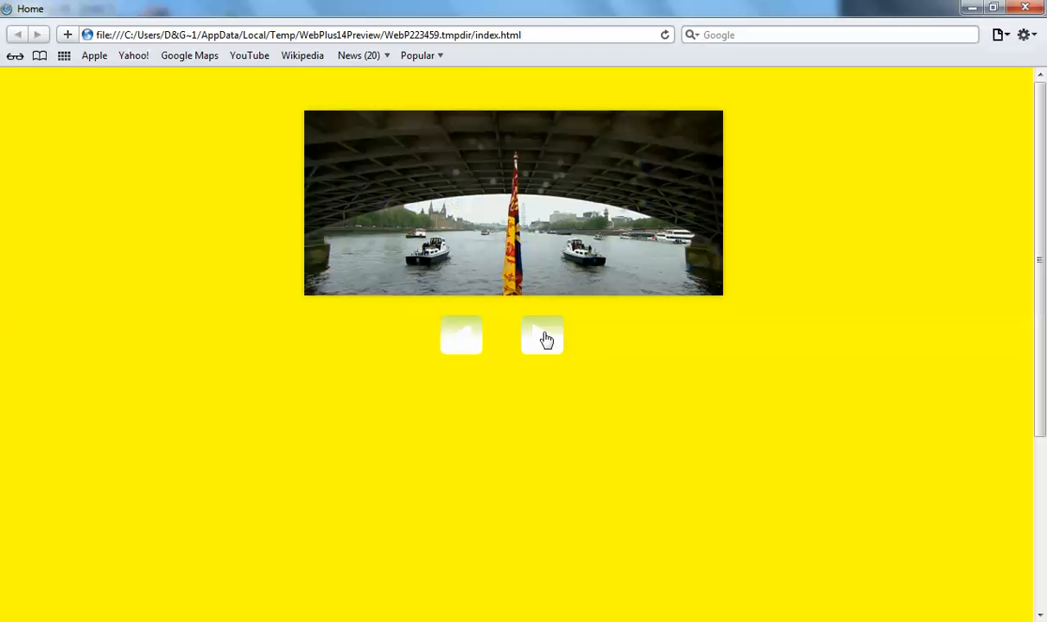
pyautogui.click(544, 337)
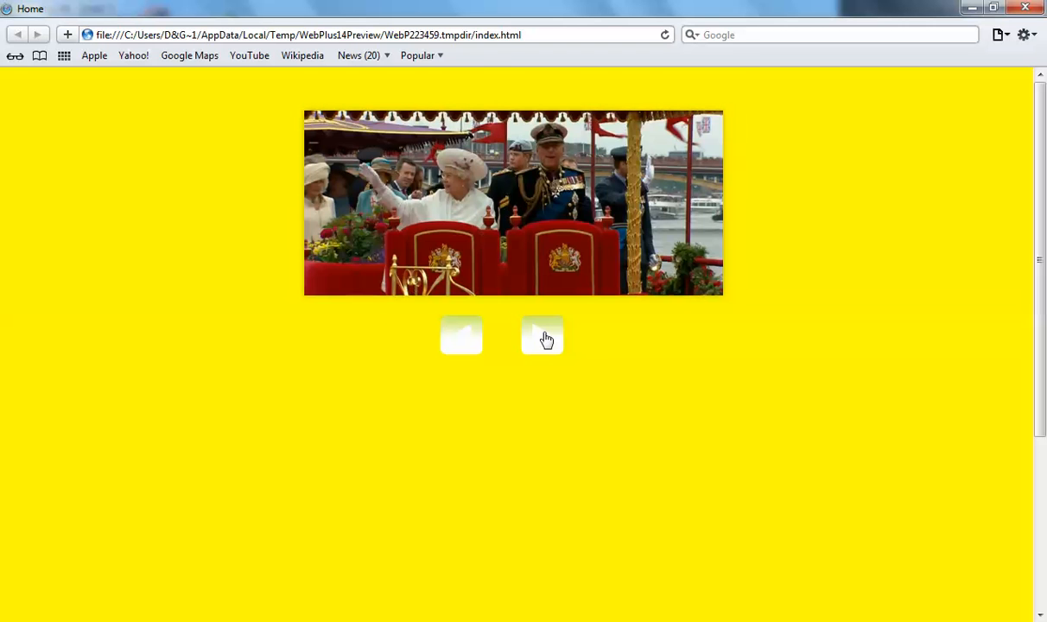
pyautogui.click(463, 343)
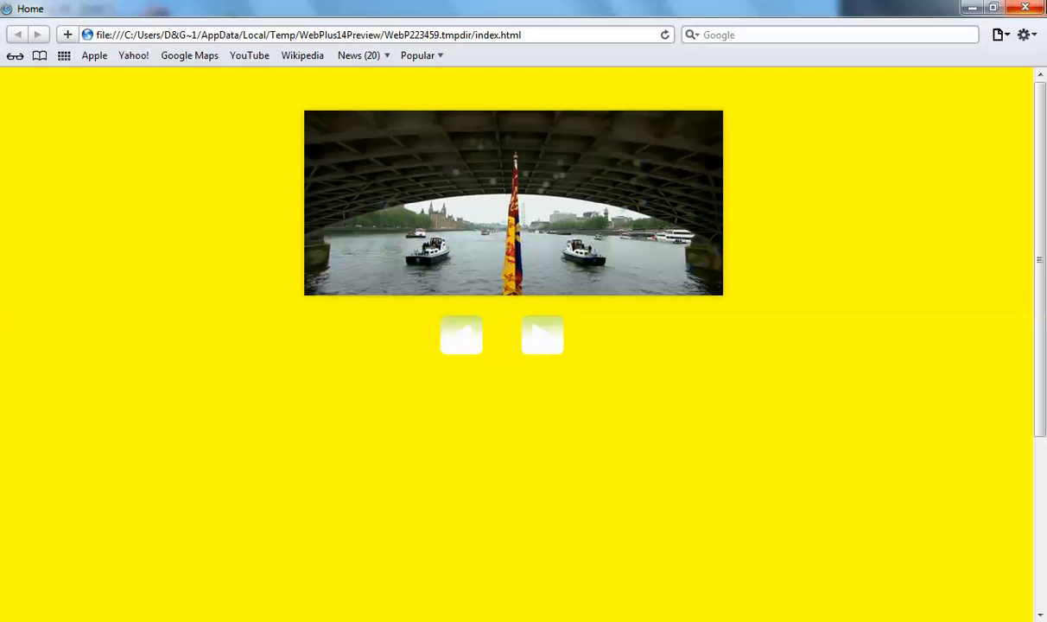
pyautogui.click(1025, 8)
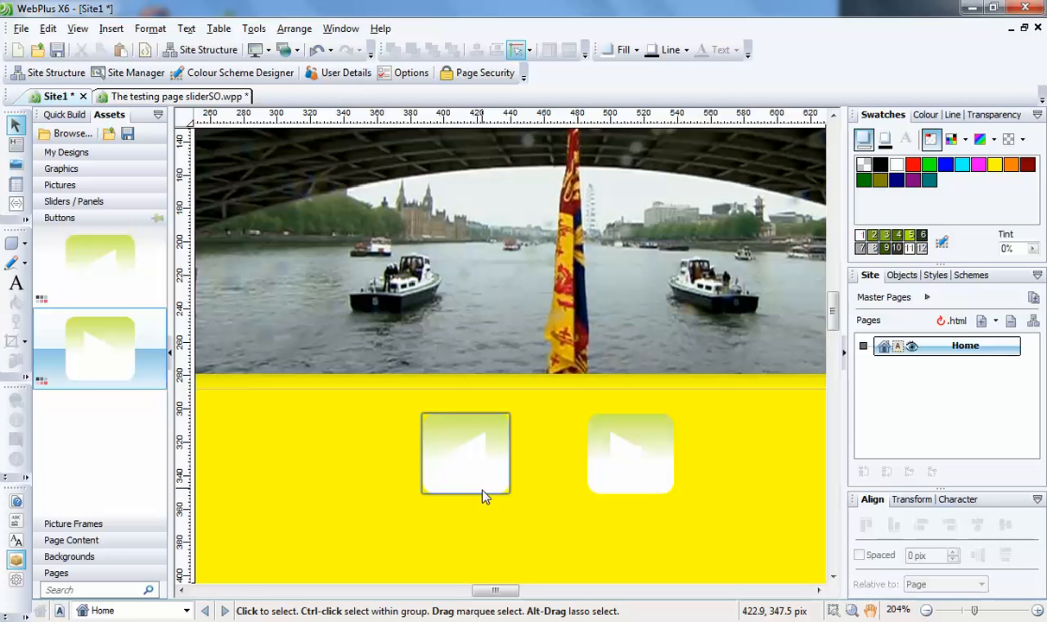
# - Select slider_11 on the page and switch it to its Foreground layer
pyautogui.scroll(-3, 527, 526)
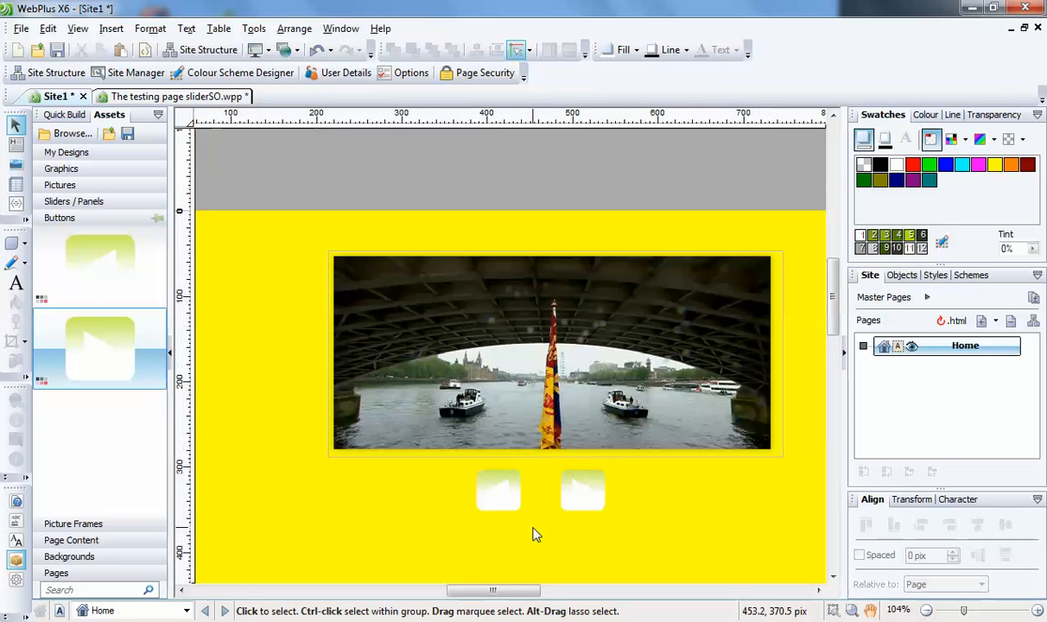
pyautogui.scroll(-1, 535, 533)
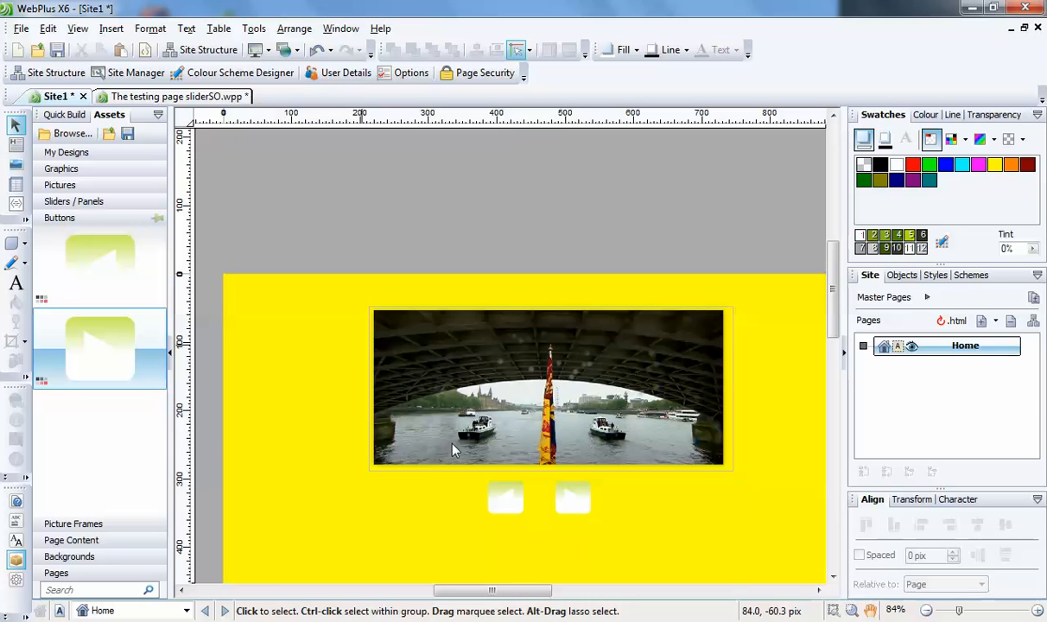
pyautogui.click(732, 416)
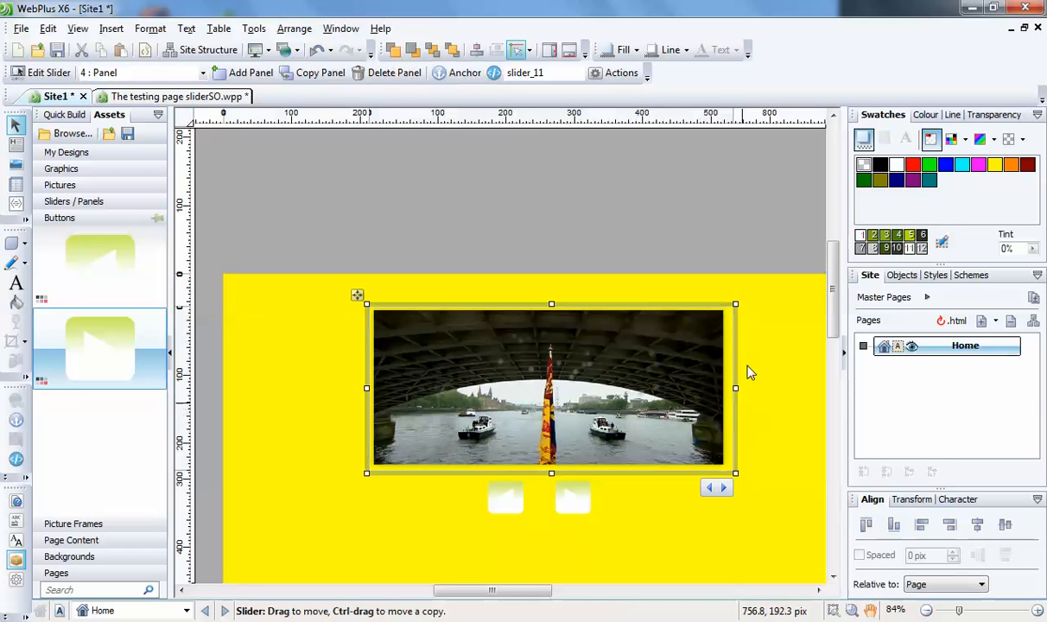
pyautogui.click(203, 73)
pyautogui.click(130, 90)
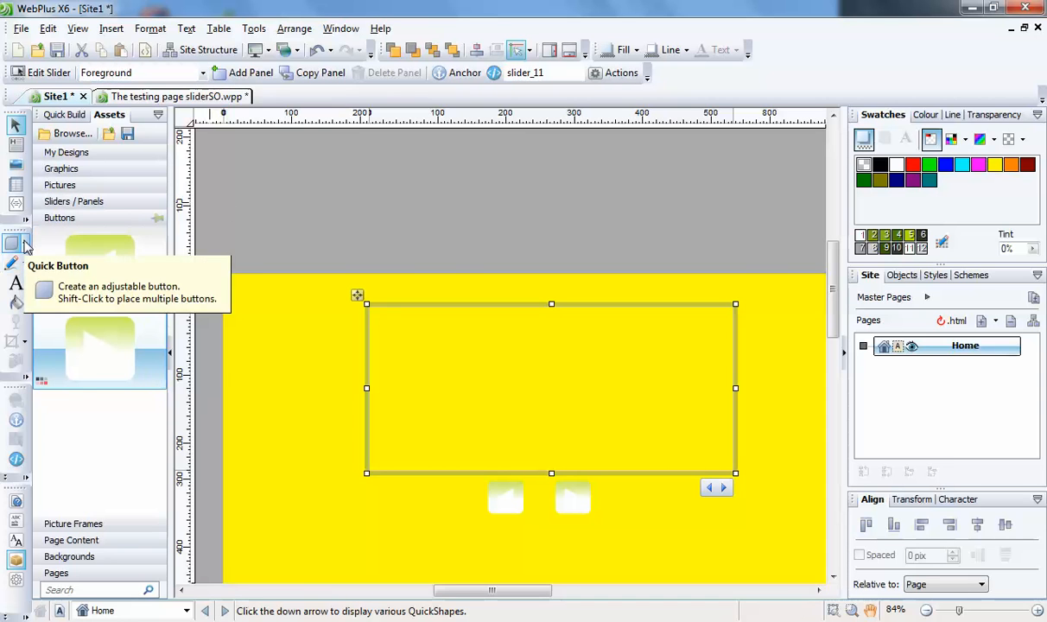
# - Draw a circle about 85 pixels wide on the slider's foreground, fill it red and move it near the slider's upper-left corner
pyautogui.click(25, 245)
pyautogui.click(62, 257)
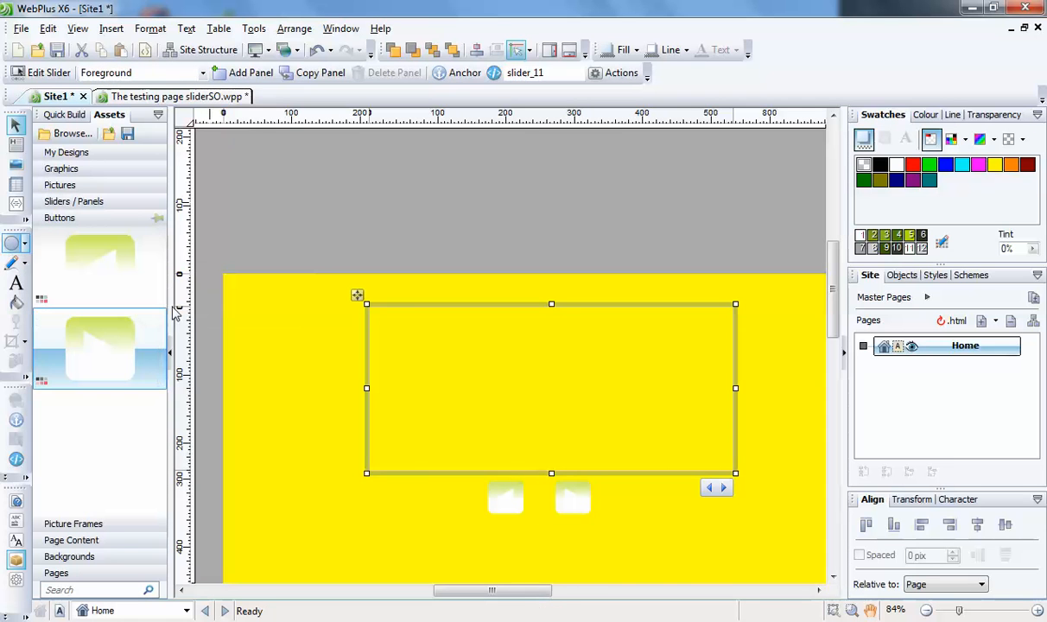
pyautogui.moveTo(433, 335); pyautogui.dragTo(491, 393)
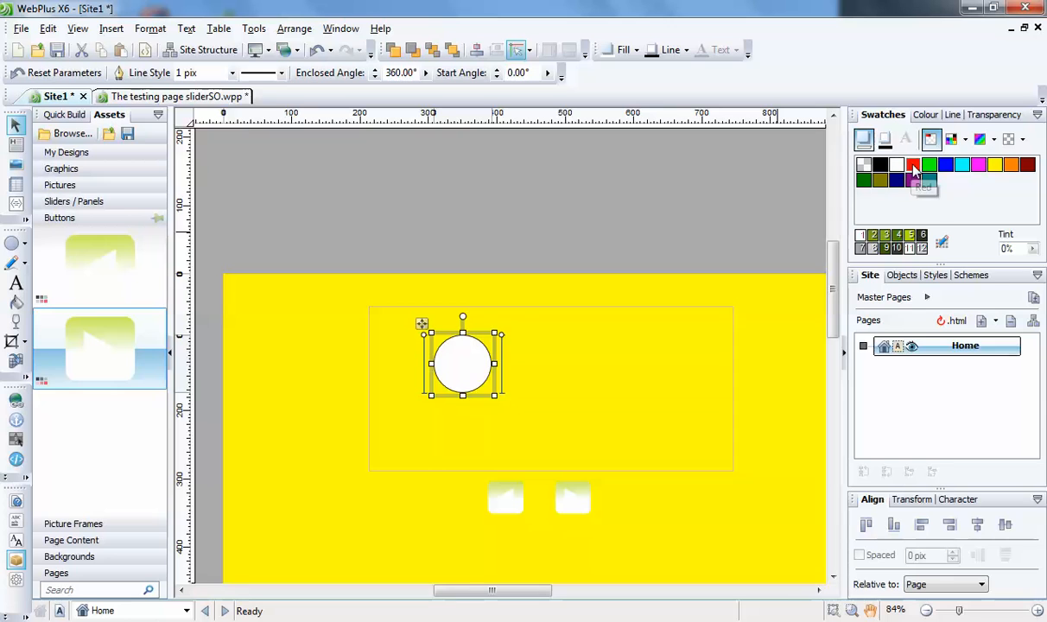
pyautogui.click(915, 170)
pyautogui.moveTo(481, 382); pyautogui.dragTo(444, 370)
pyautogui.click(382, 204)
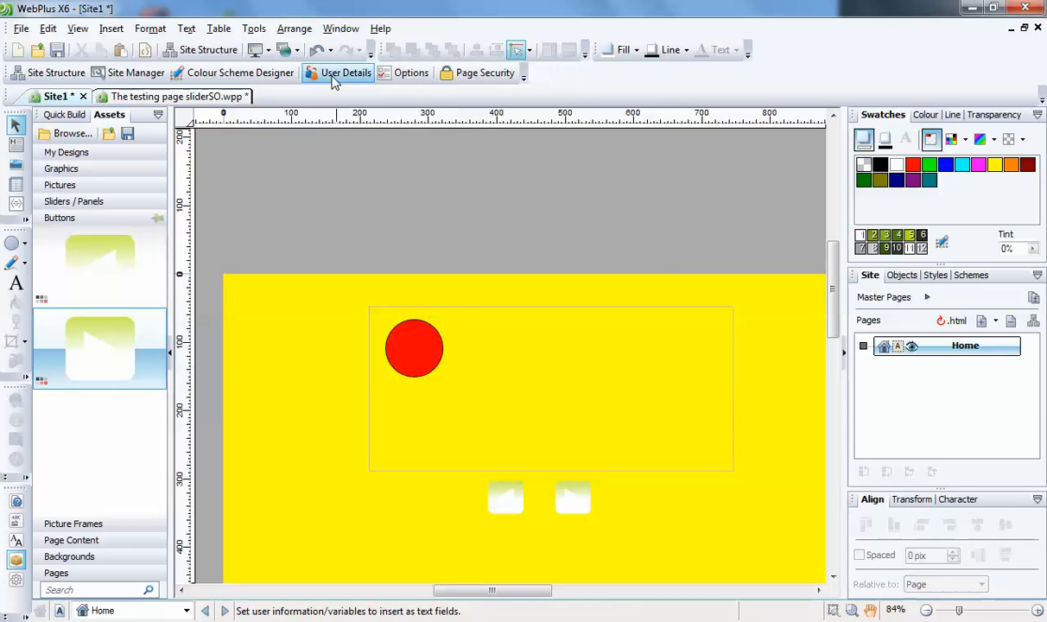
# - Preview the page in the browser and advance through the slides to check the foreground circle, and close the preview
pyautogui.click(255, 50)
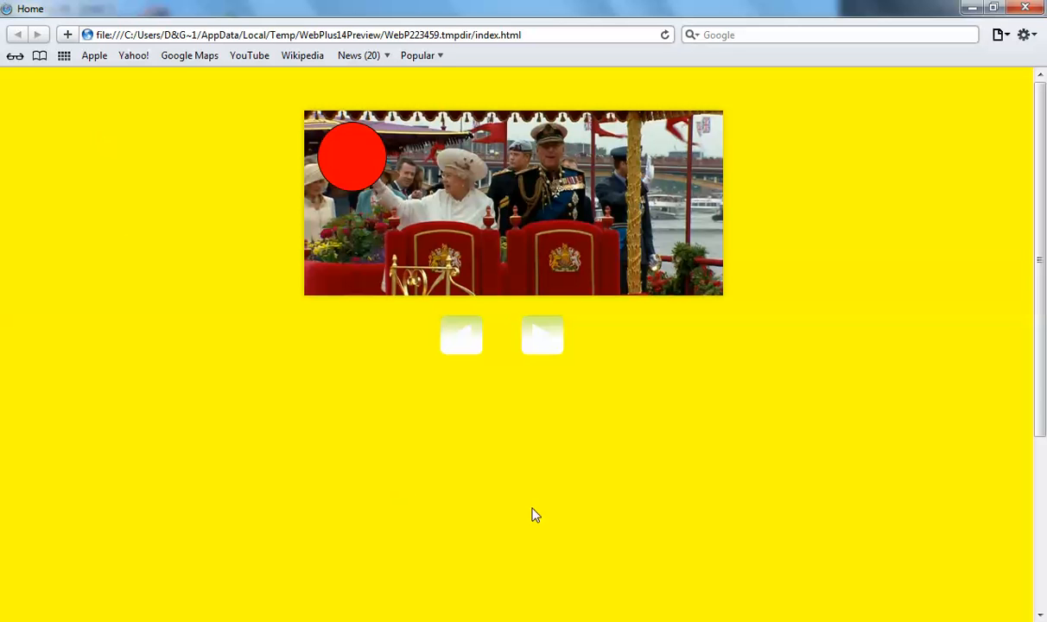
pyautogui.click(542, 335)
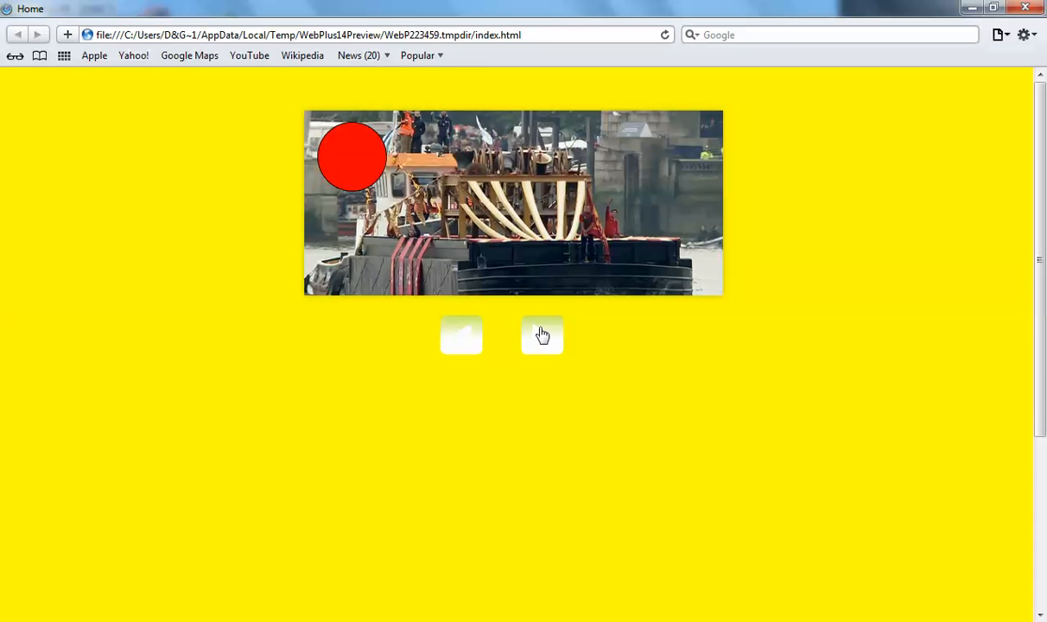
pyautogui.click(543, 335)
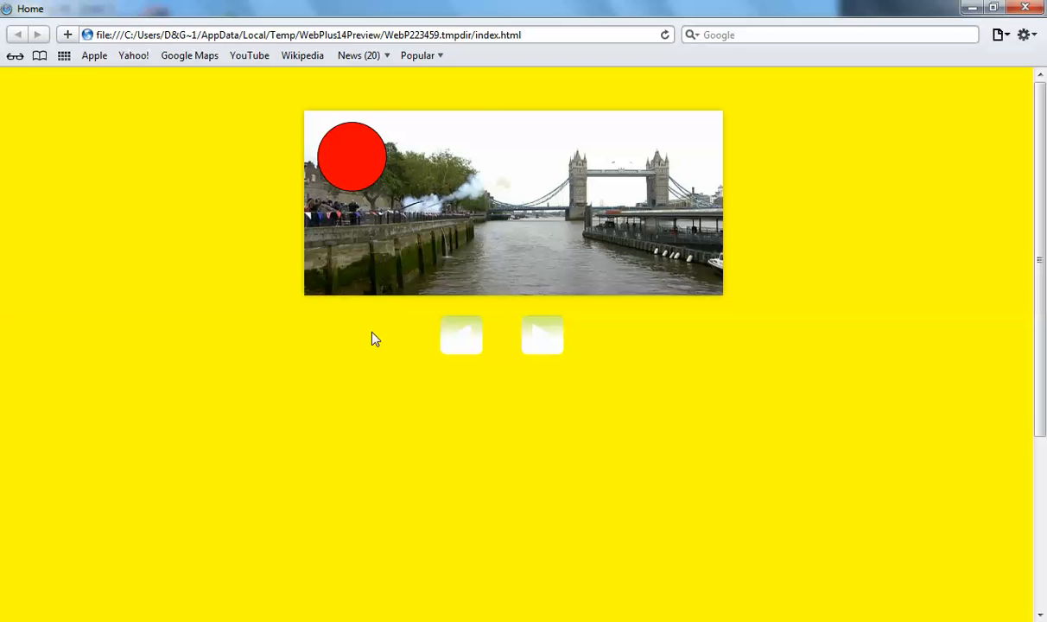
pyautogui.click(1026, 7)
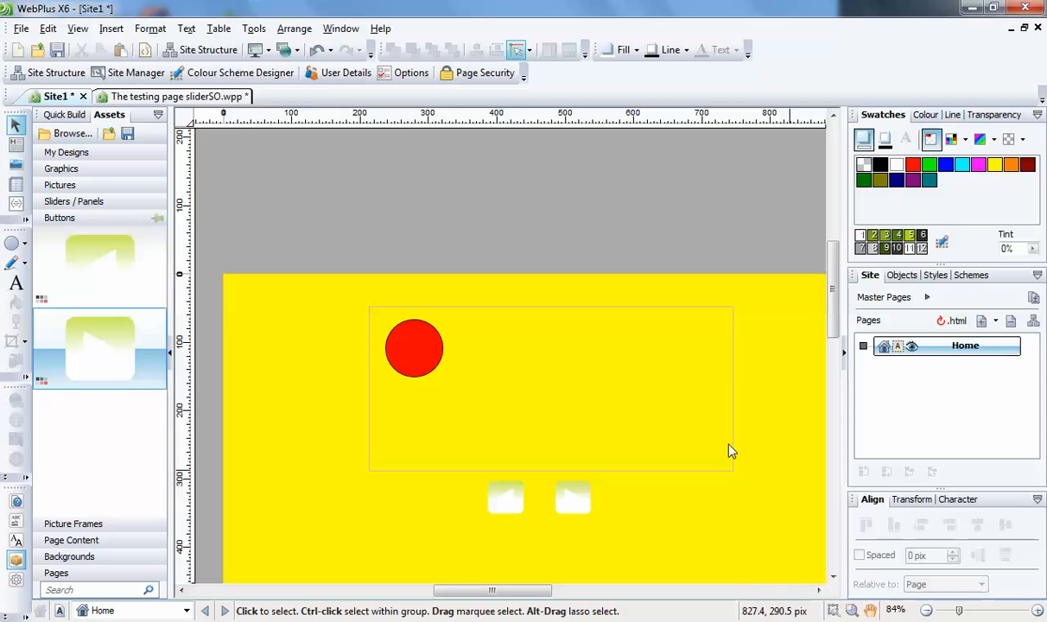
# - Switch to The testing page sliderSO.wpp and show the Foreground layer of slider_2 on the Book Slider page
pyautogui.moveTo(513, 592); pyautogui.dragTo(523, 601)
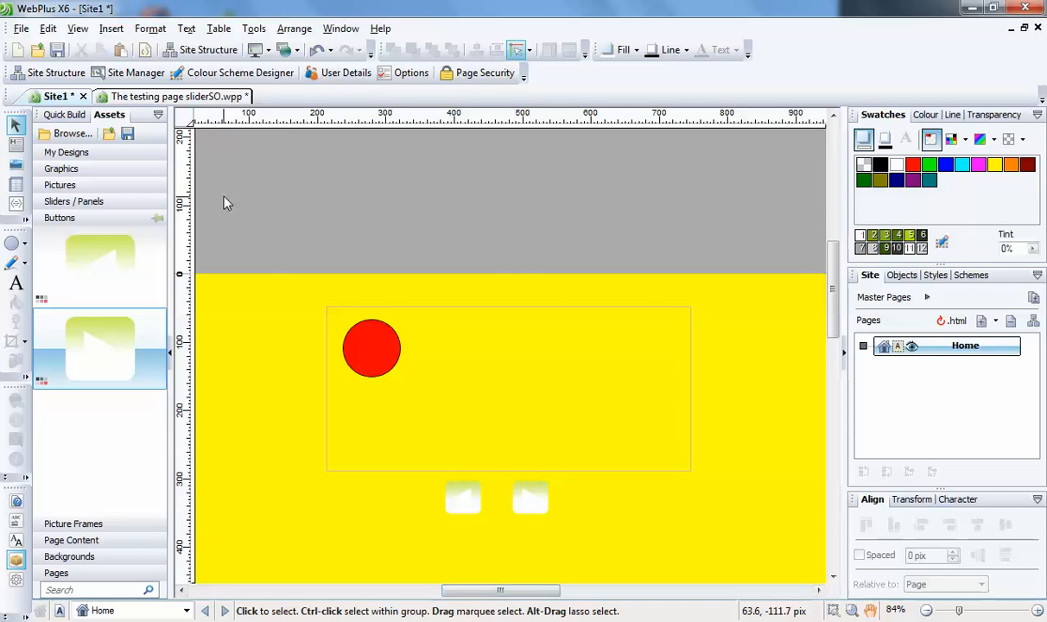
pyautogui.click(212, 97)
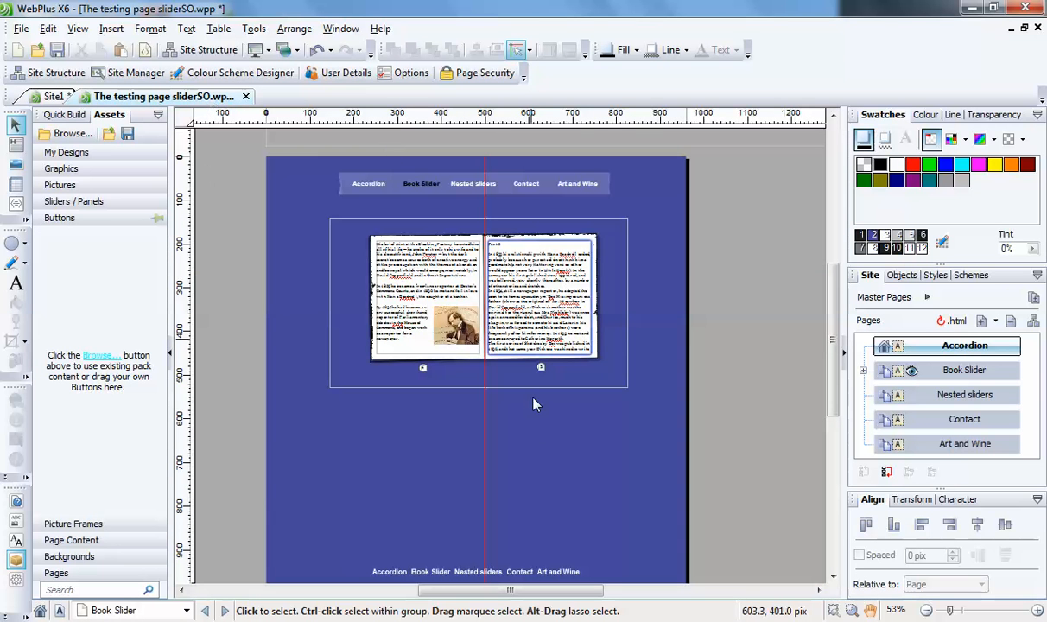
pyautogui.scroll(1, 534, 432)
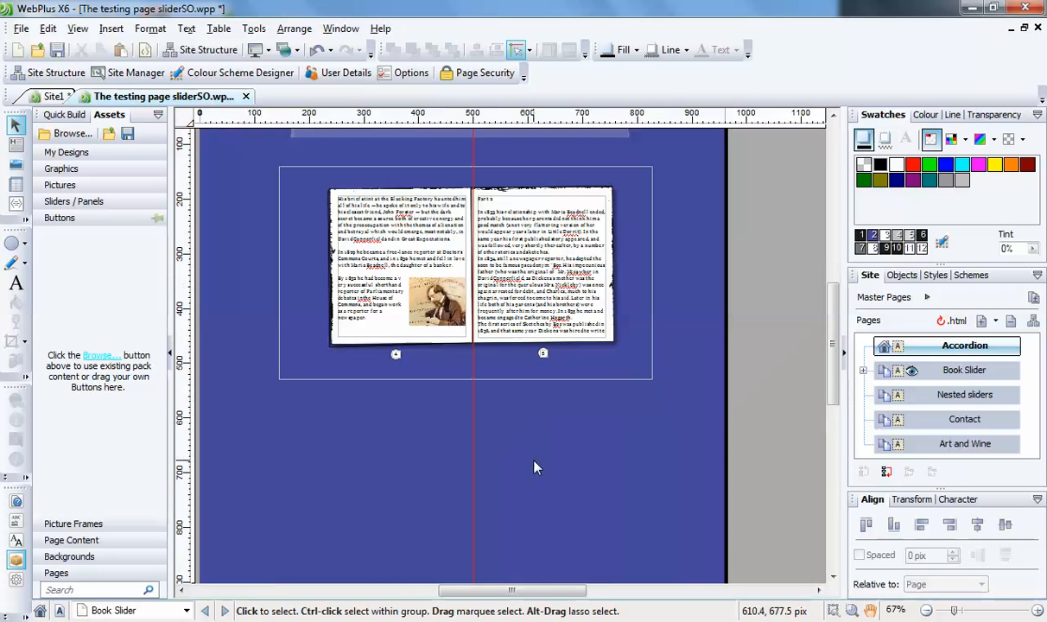
pyautogui.scroll(1, 534, 462)
pyautogui.scroll(1, 445, 443)
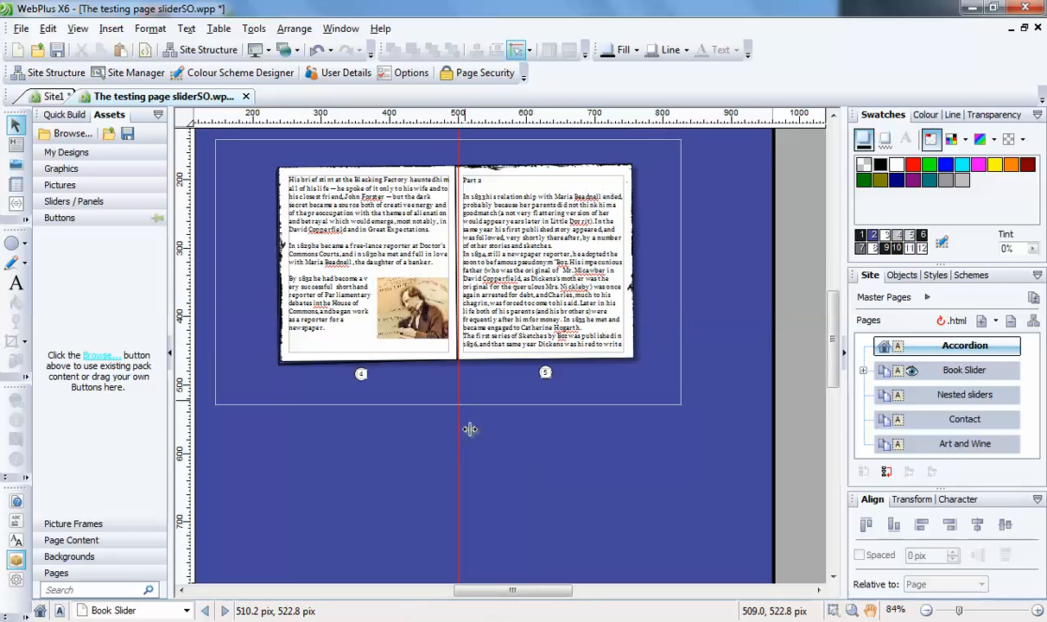
pyautogui.click(676, 394)
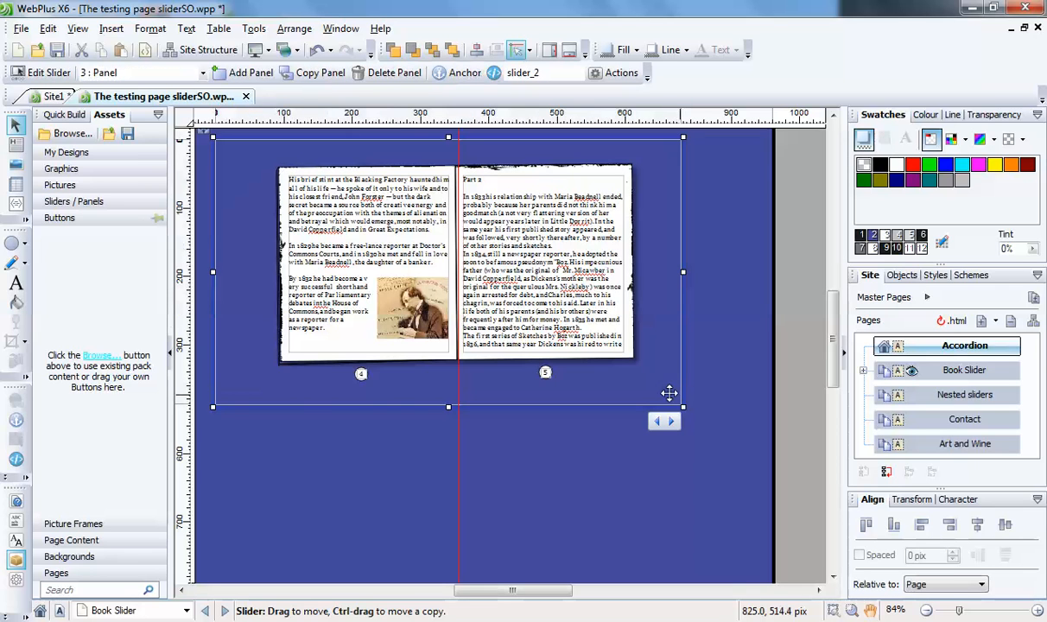
pyautogui.click(193, 72)
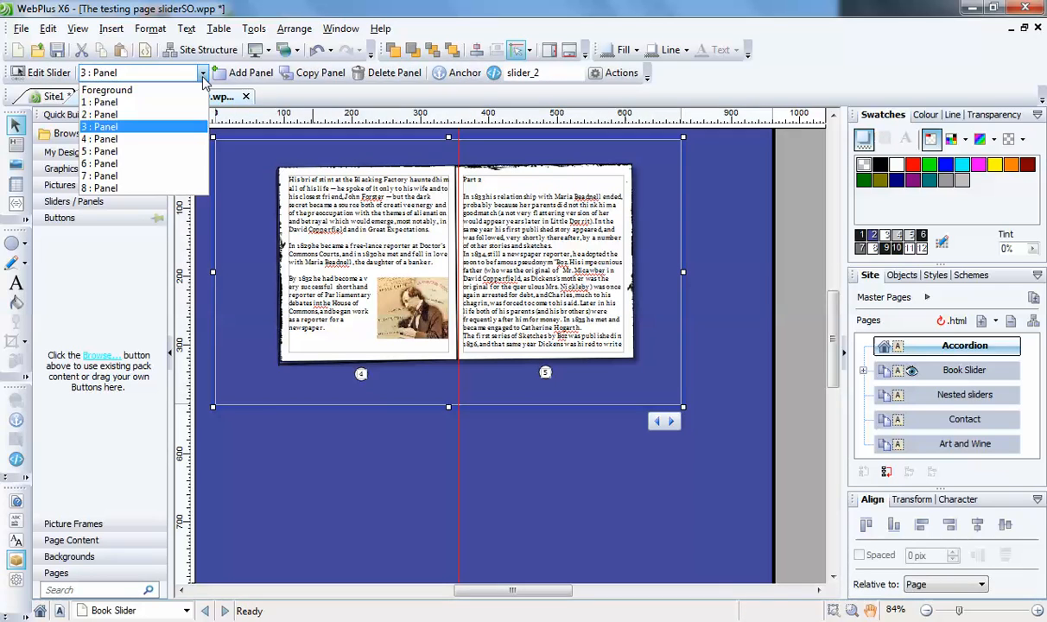
pyautogui.click(129, 91)
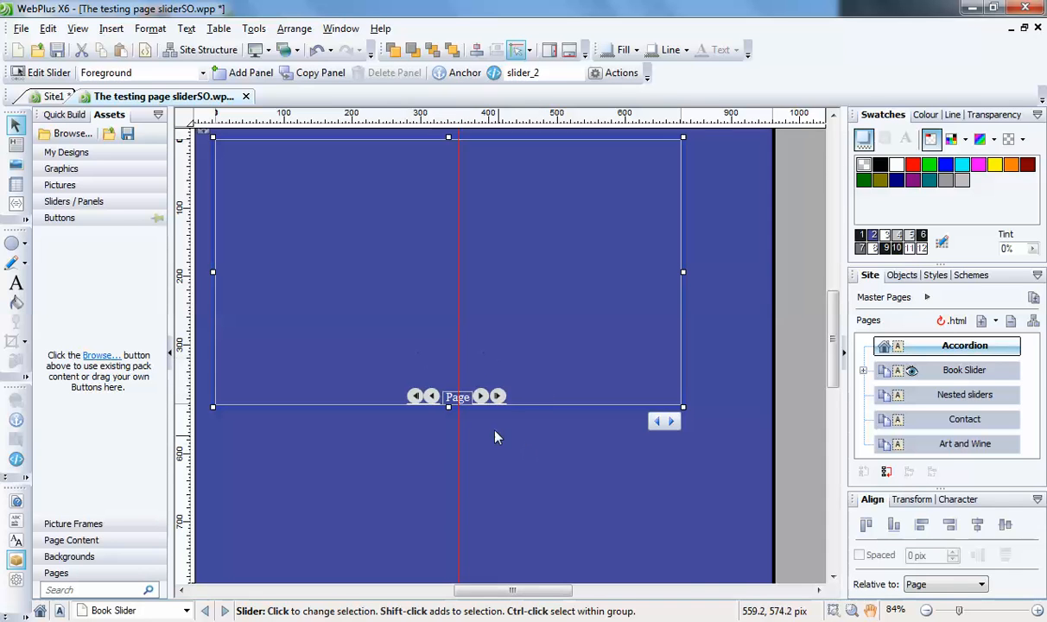
# - Examine the action assigned to the single left-arrow button on slider_2's foreground and close its action settings
pyautogui.scroll(4, 475, 406)
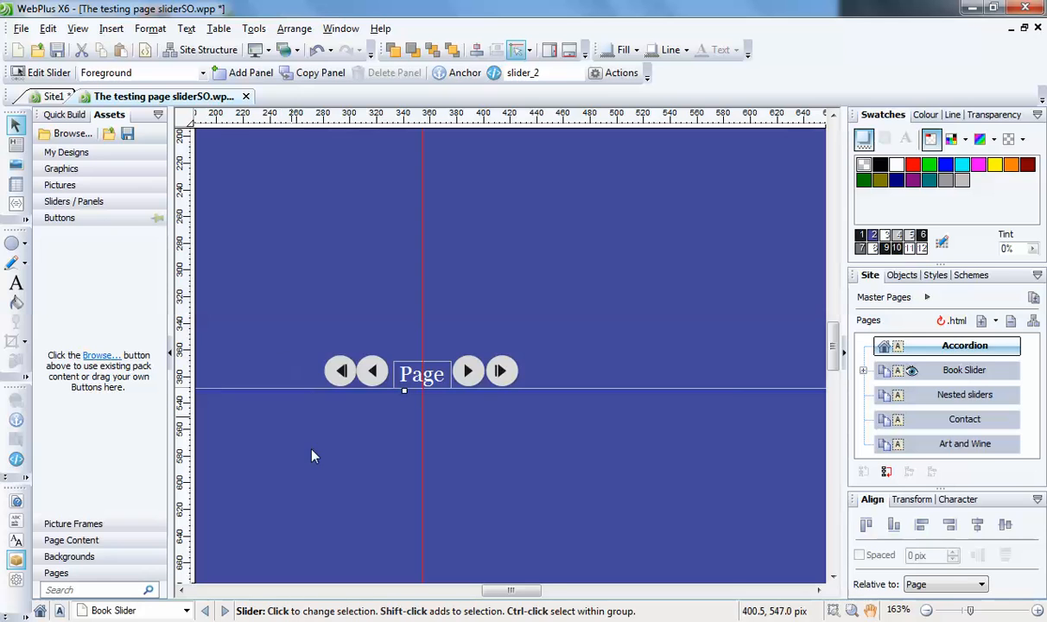
pyautogui.keyDown('ctrl'); pyautogui.scroll(-3, 335, 461); pyautogui.keyUp('ctrl')
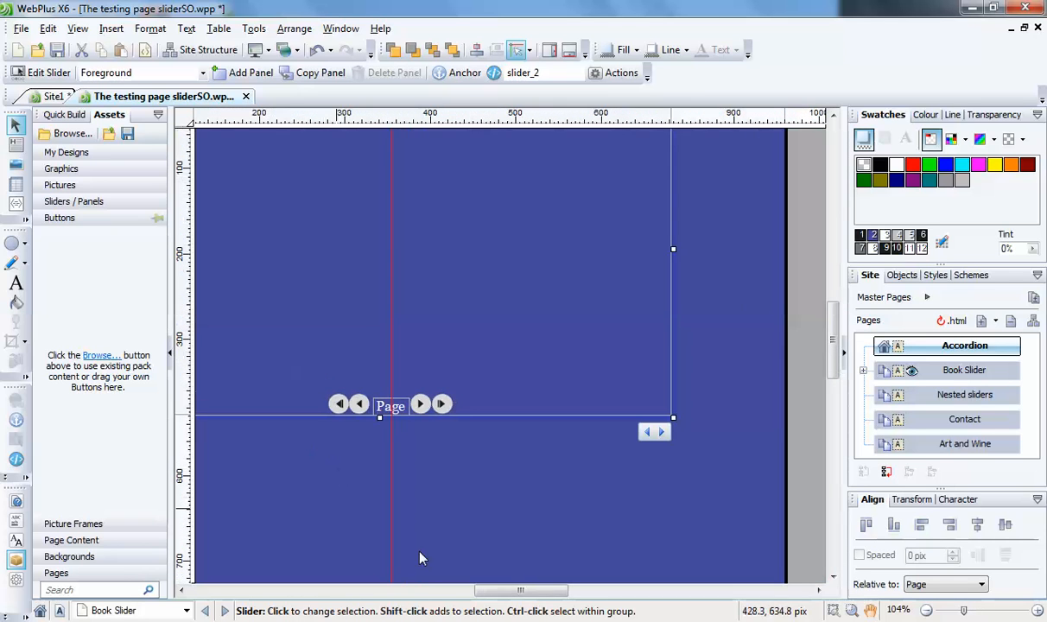
pyautogui.moveTo(502, 592)
pyautogui.mouseDown()
pyautogui.moveTo(478, 598)
pyautogui.moveTo(490, 595)
pyautogui.mouseUp()
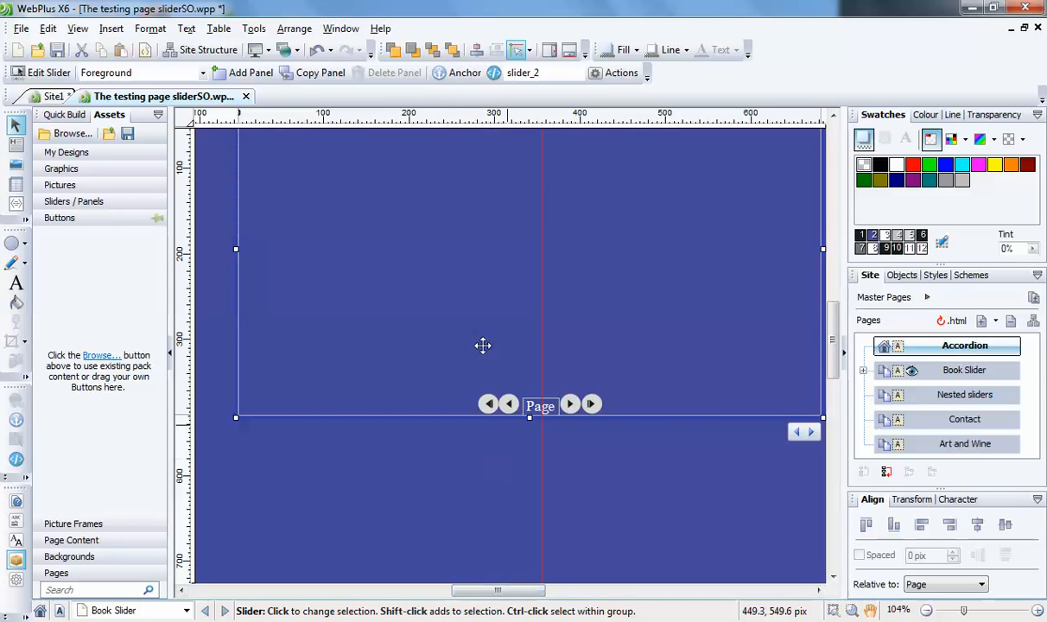
pyautogui.click(510, 404)
pyautogui.rightClick(510, 403)
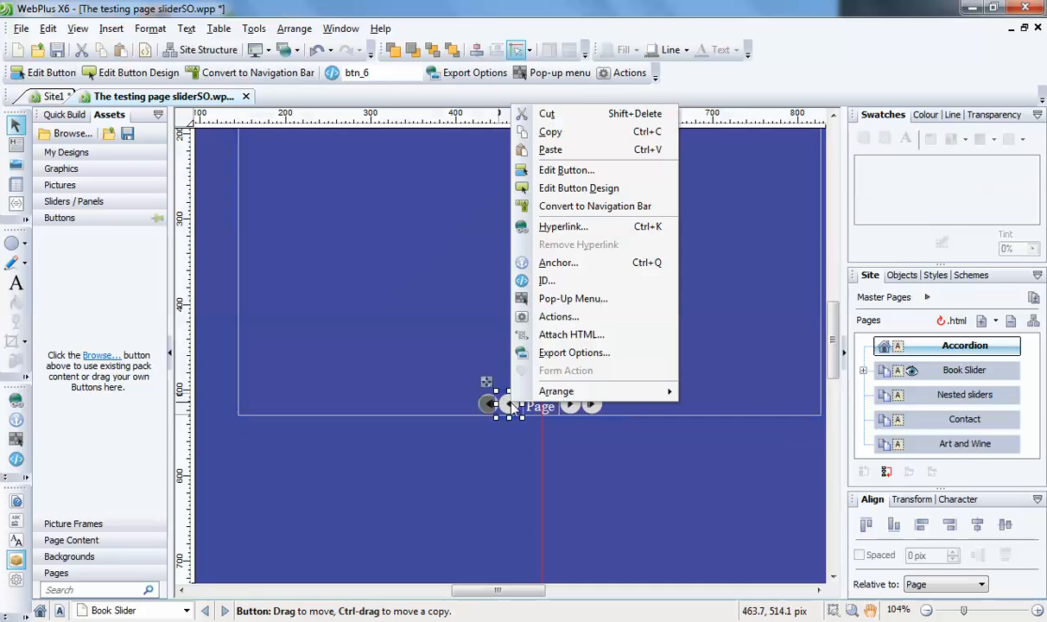
pyautogui.click(558, 317)
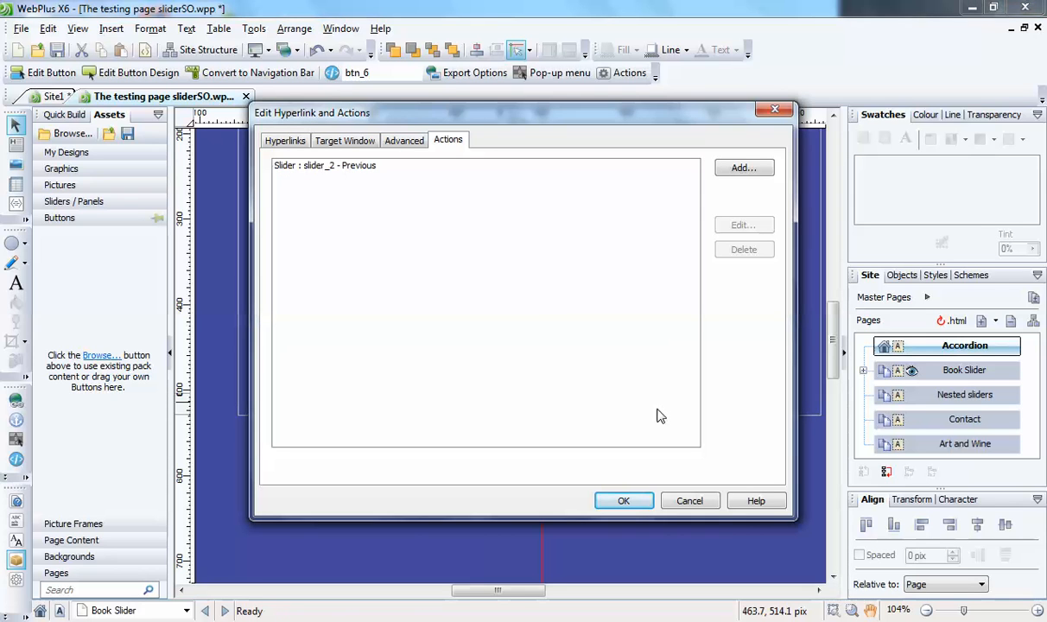
pyautogui.click(625, 500)
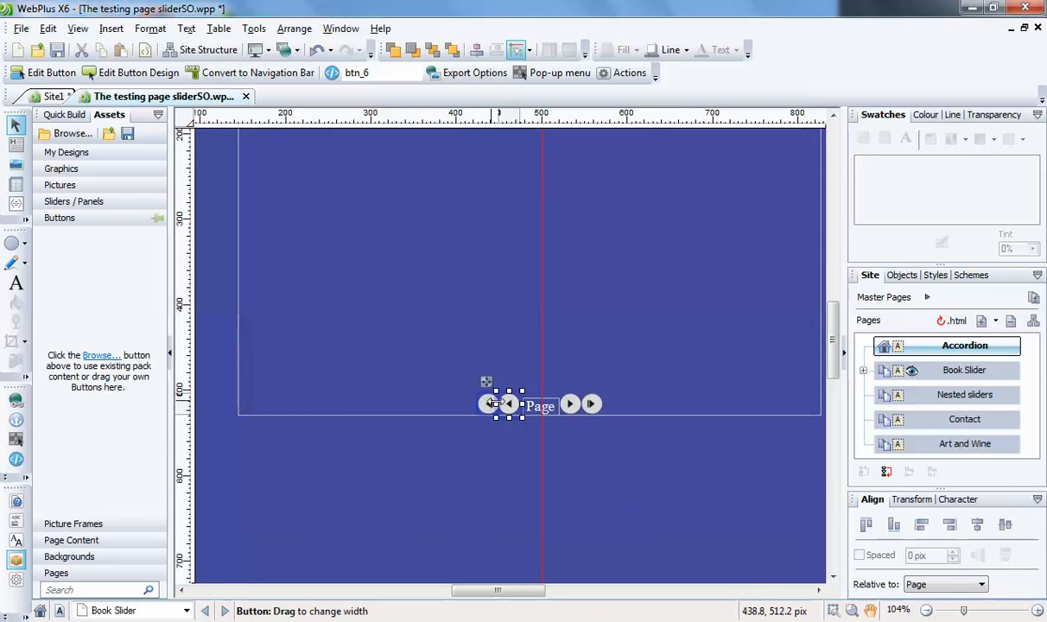
# - Examine the action assigned to the outermost left-arrow button on slider_2's foreground and close its action settings
pyautogui.click(488, 403)
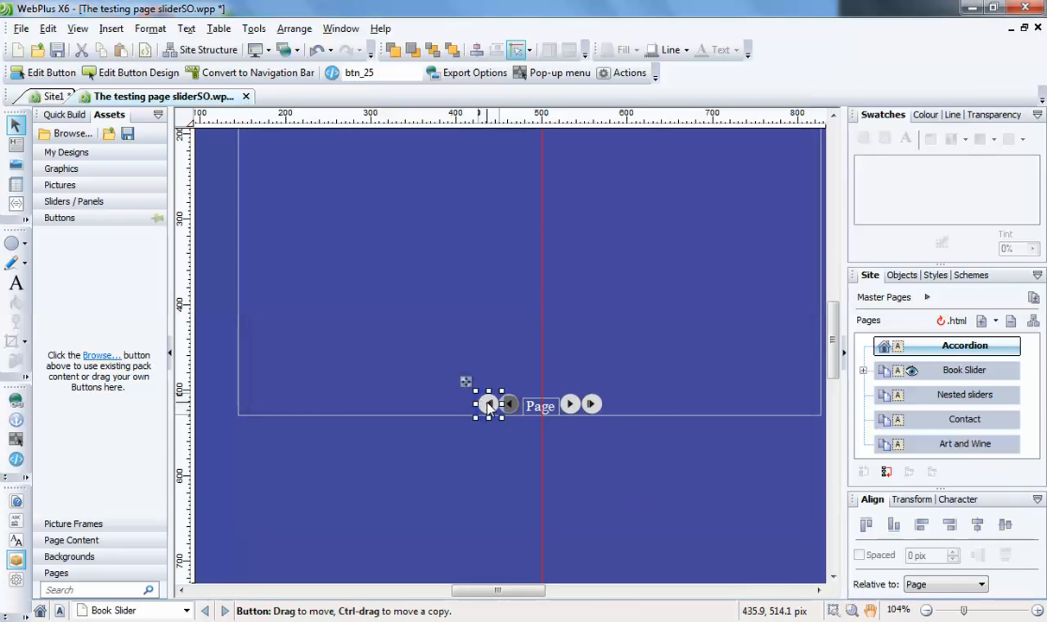
pyautogui.rightClick(488, 404)
pyautogui.click(534, 317)
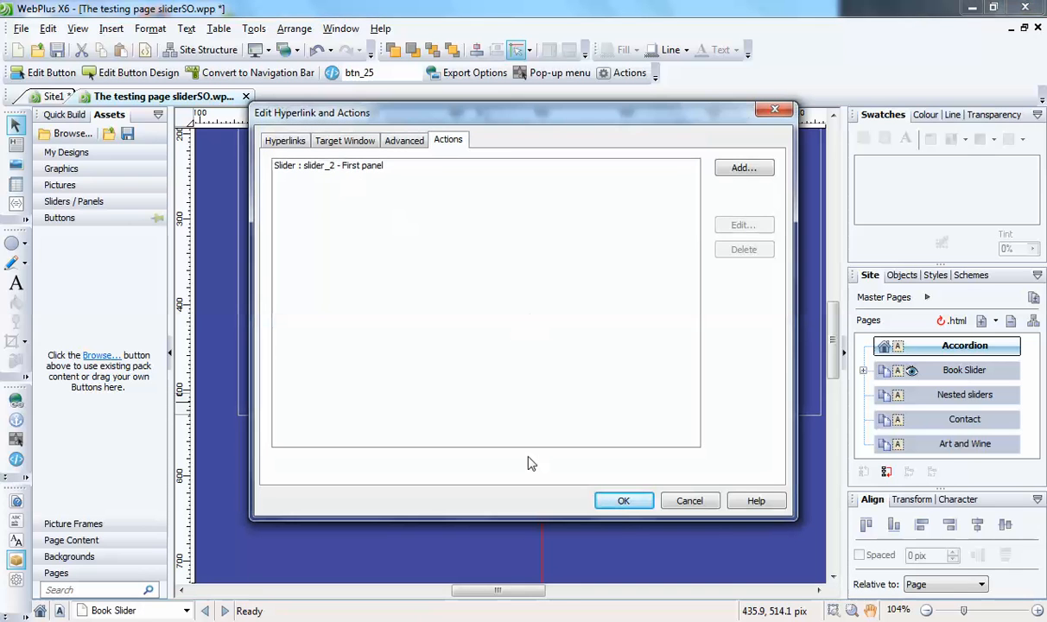
pyautogui.click(616, 500)
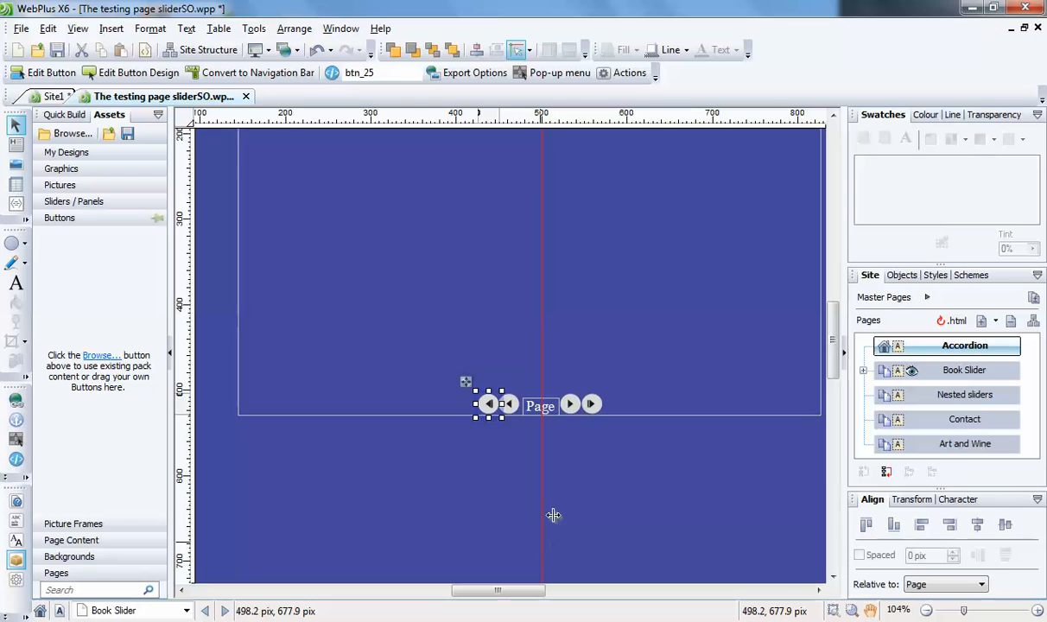
# - Select slider_2 and show its panels one after another, from panel 1 through panel 8 and back to the Foreground layer
pyautogui.click(712, 414)
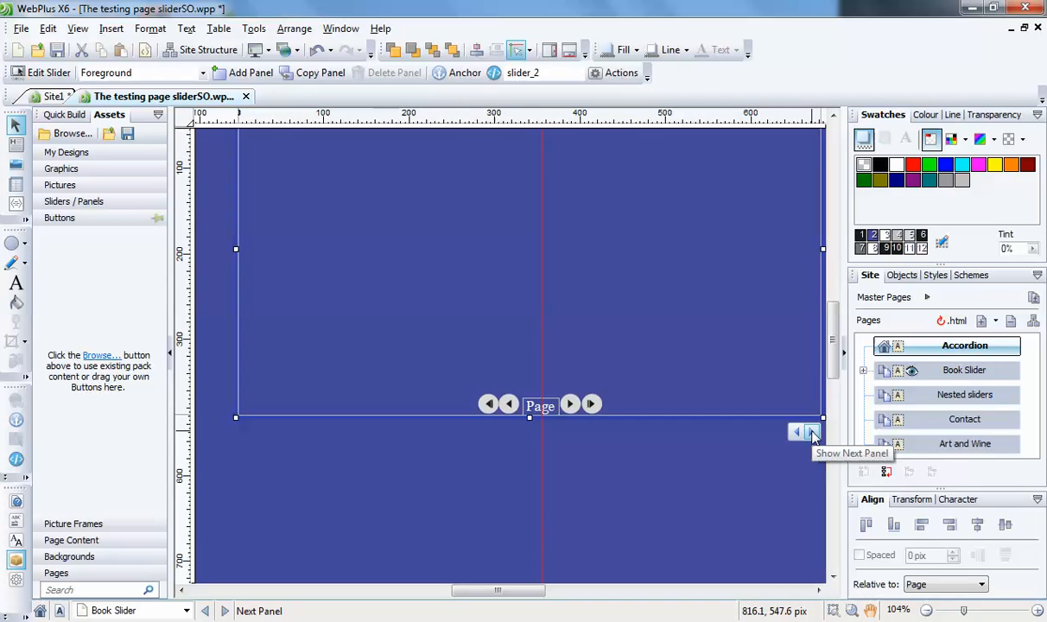
pyautogui.click(812, 434)
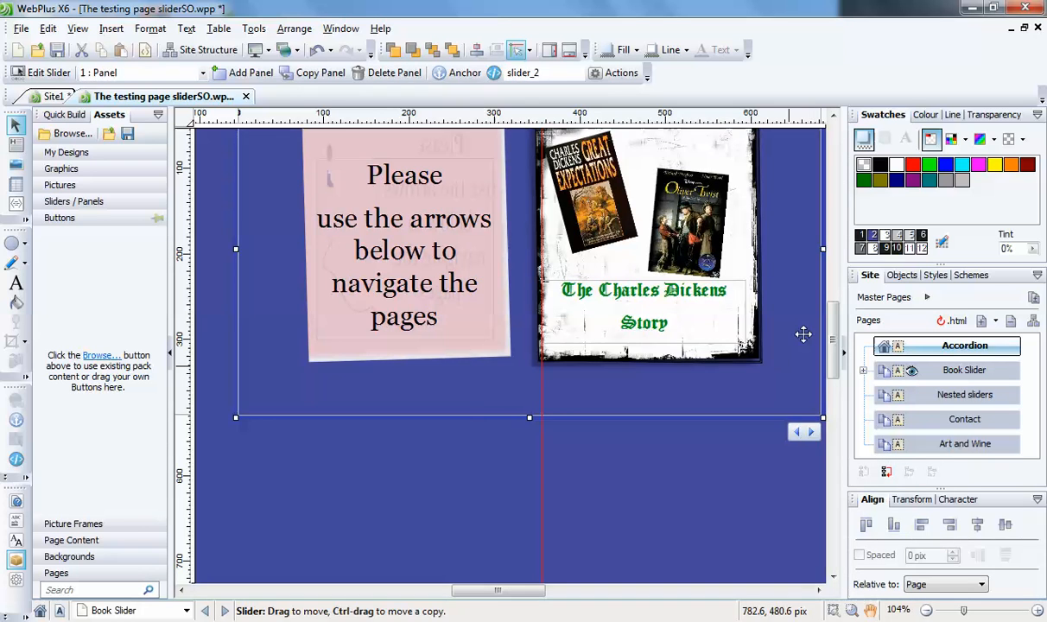
pyautogui.moveTo(841, 353)
pyautogui.mouseDown()
pyautogui.moveTo(832, 329)
pyautogui.moveTo(831, 338)
pyautogui.mouseUp()
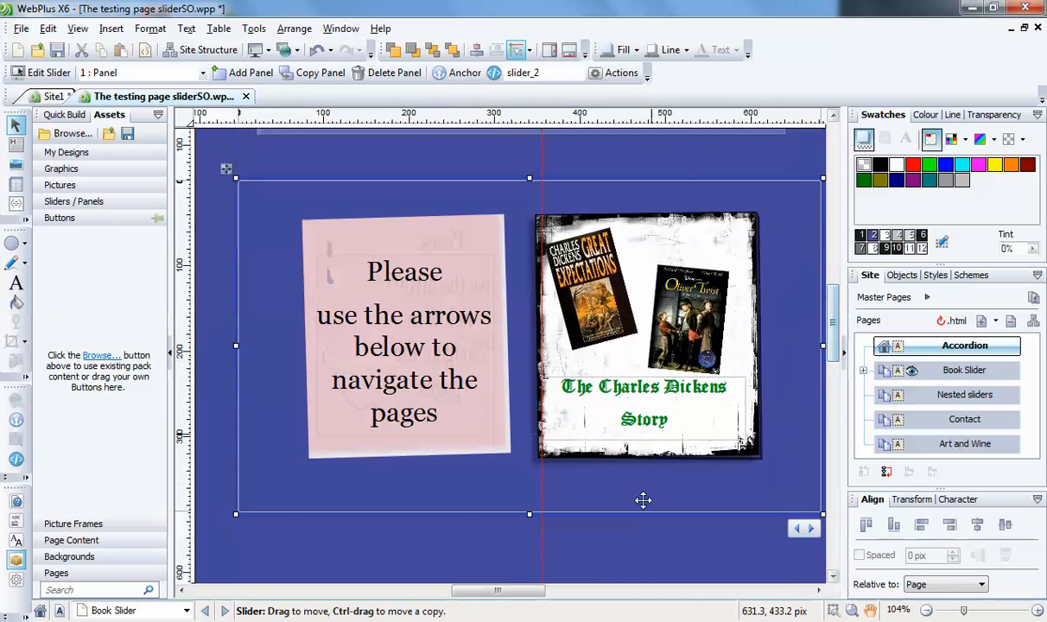
pyautogui.click(811, 530)
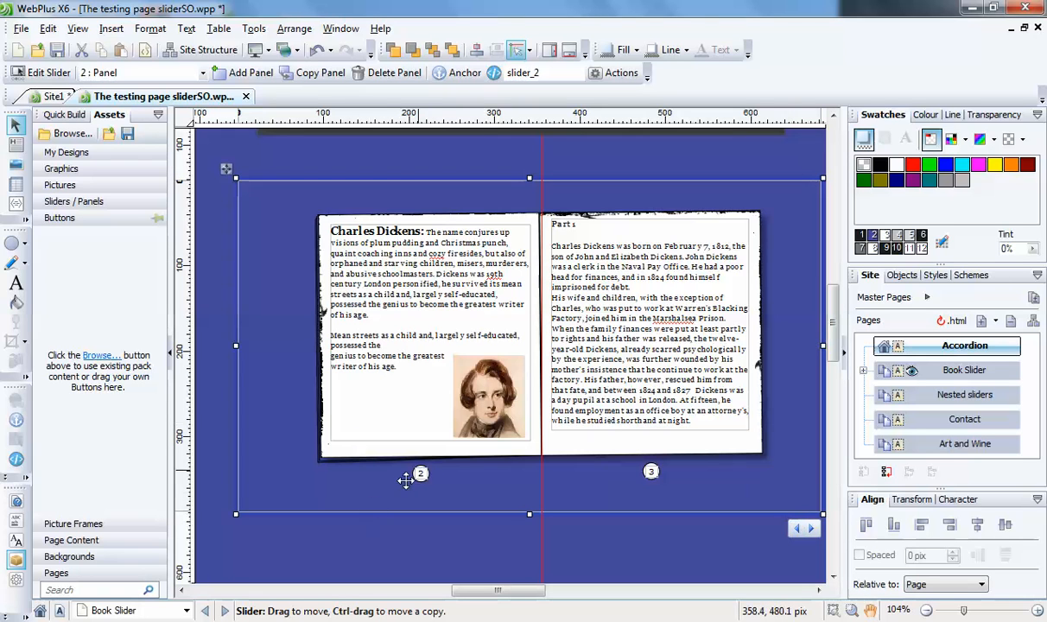
pyautogui.click(810, 530)
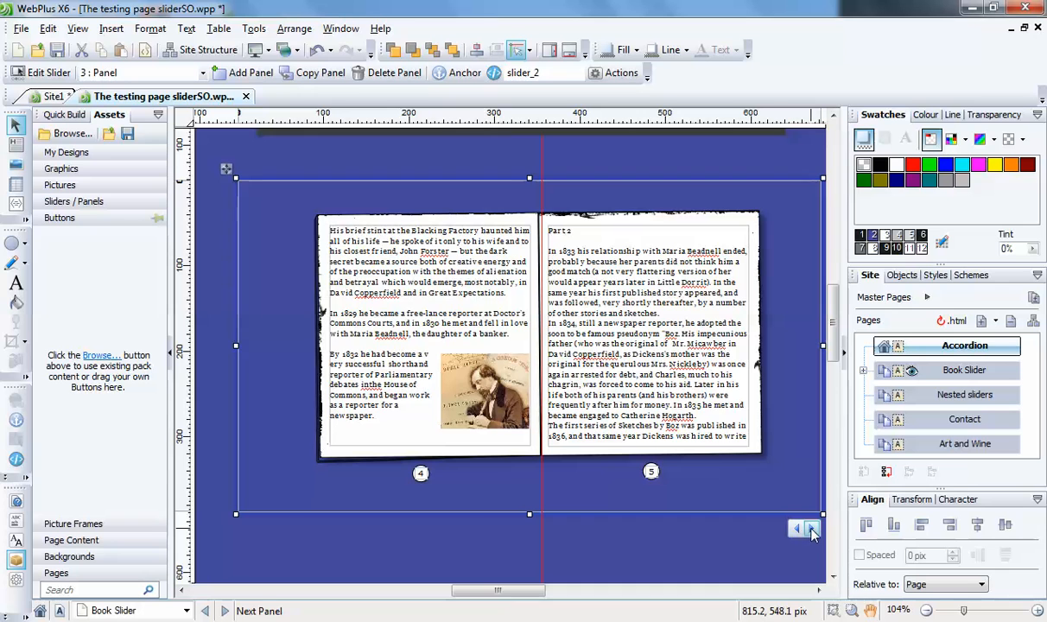
pyautogui.click(811, 529)
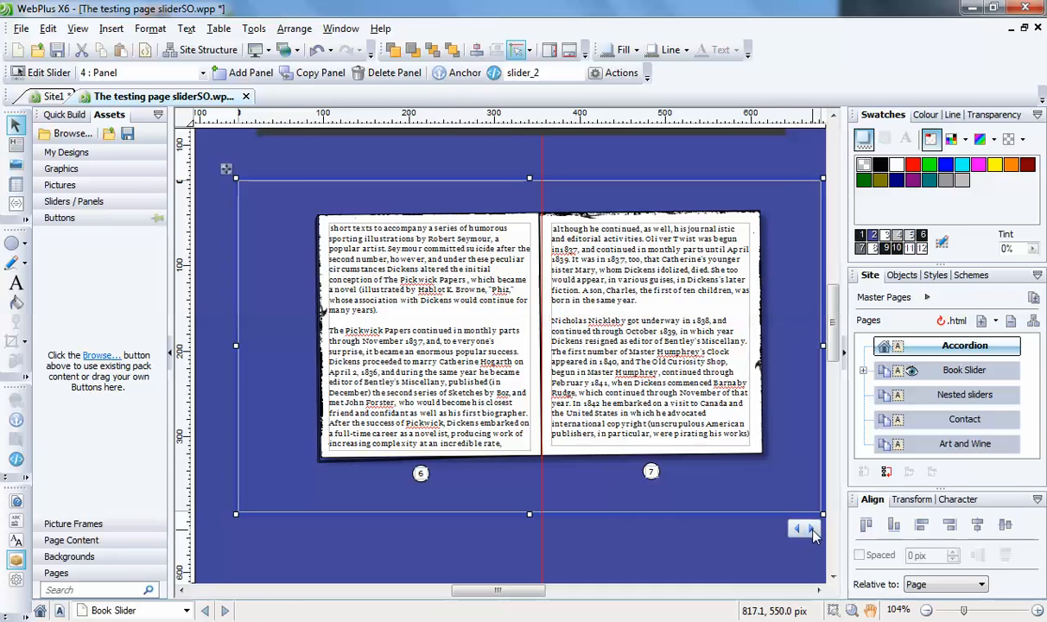
pyautogui.click(811, 530)
pyautogui.click(813, 532)
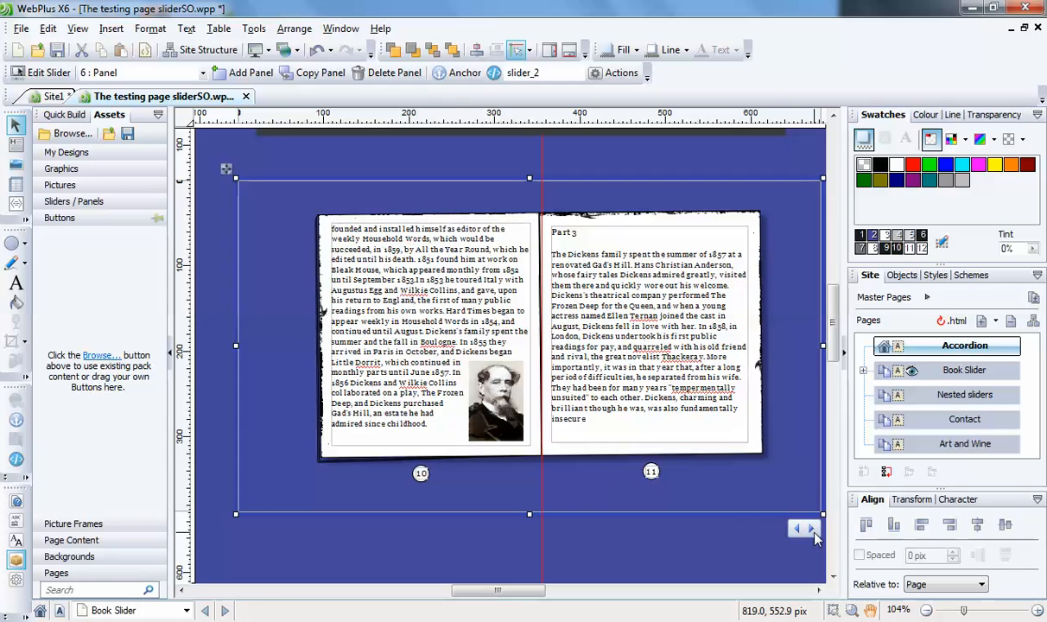
pyautogui.click(813, 532)
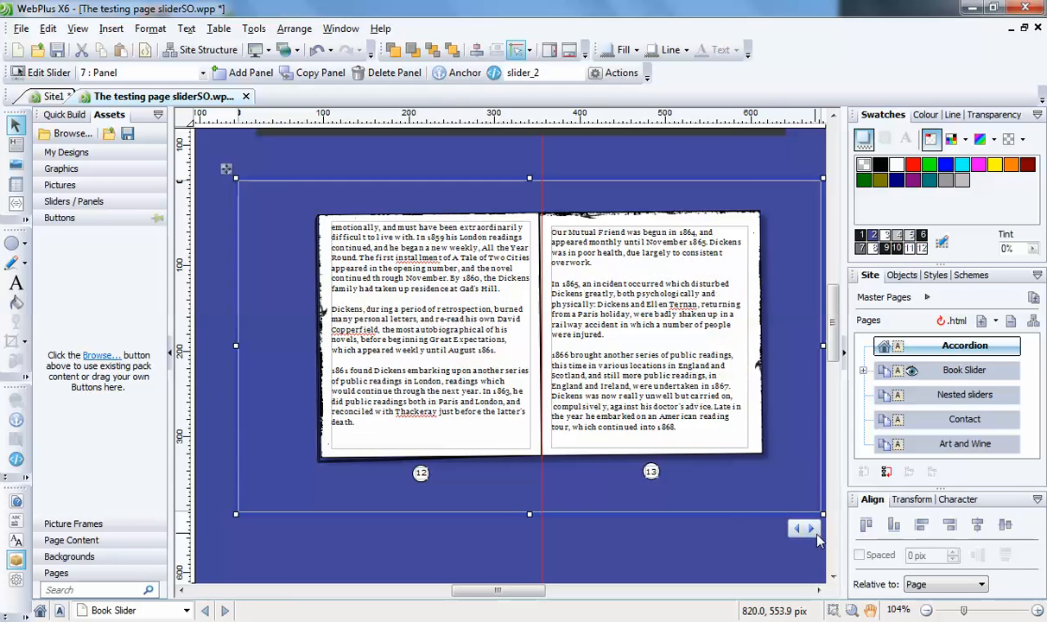
pyautogui.click(812, 532)
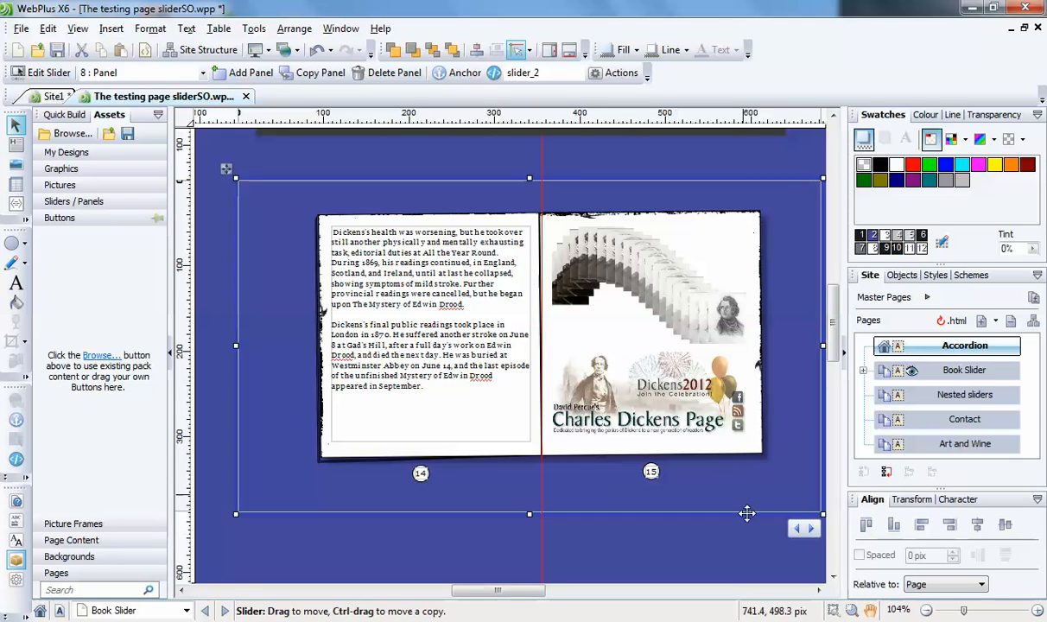
pyautogui.click(812, 531)
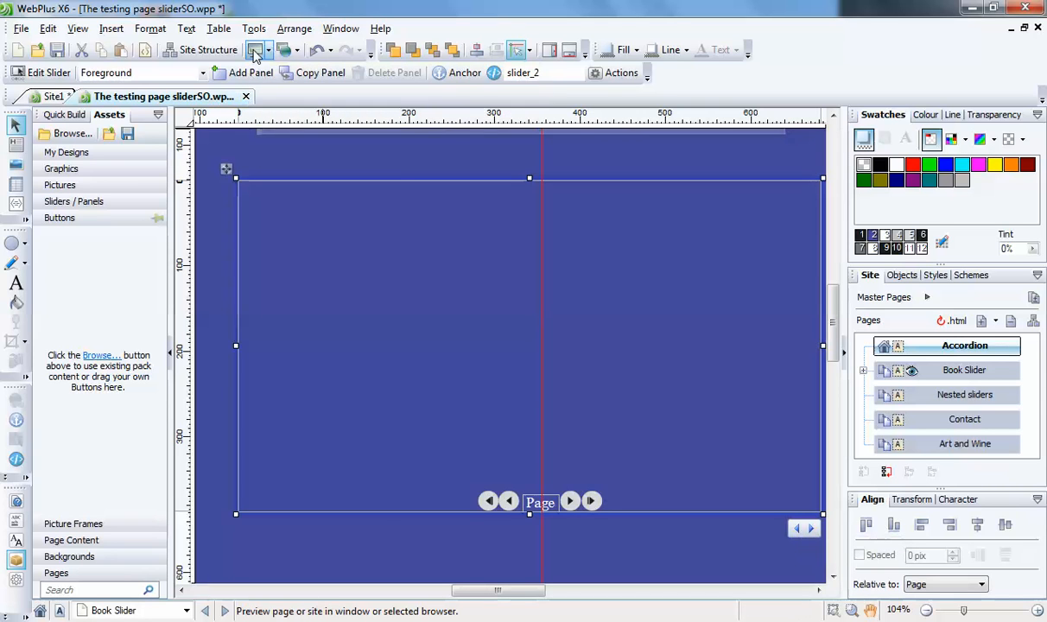
# - Preview the Book Slider page in the browser, test its next, previous, first and last page buttons and the Art and Wine link, and close the preview
pyautogui.click(255, 53)
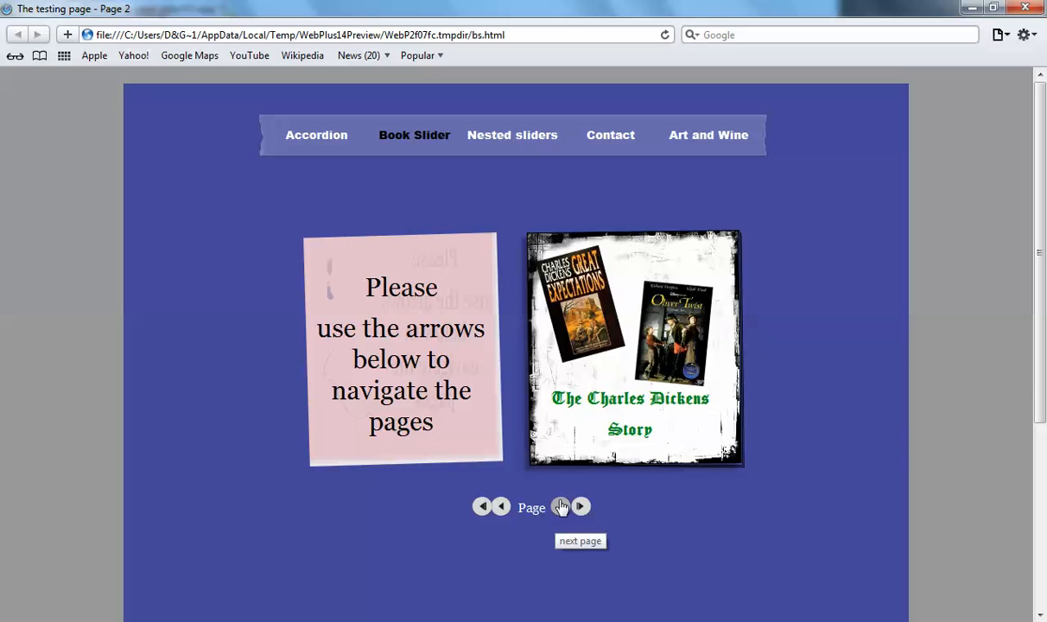
pyautogui.click(561, 509)
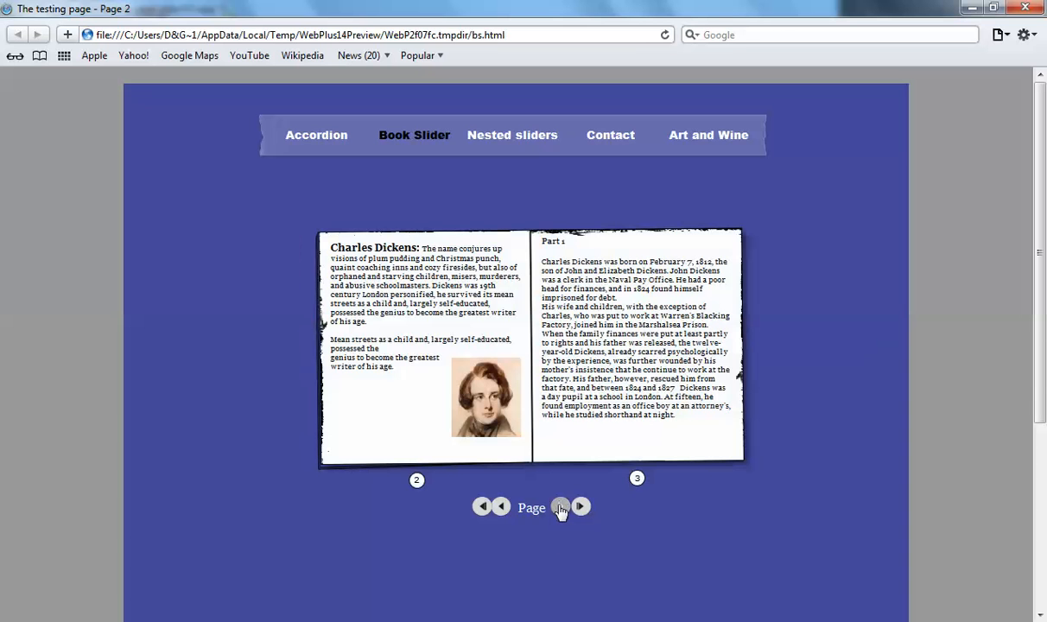
pyautogui.click(561, 509)
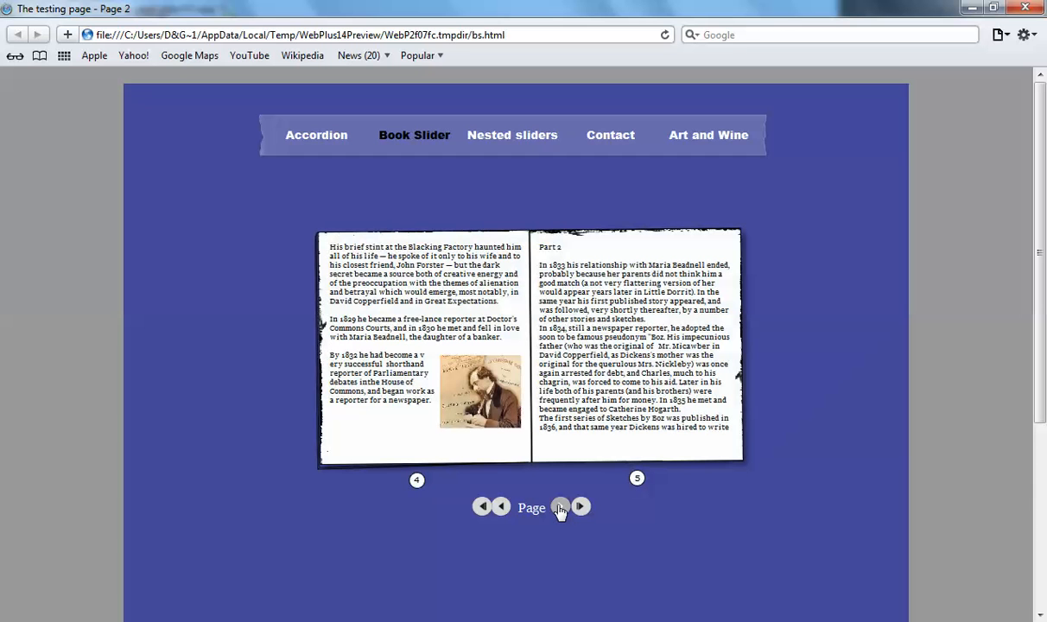
pyautogui.click(560, 509)
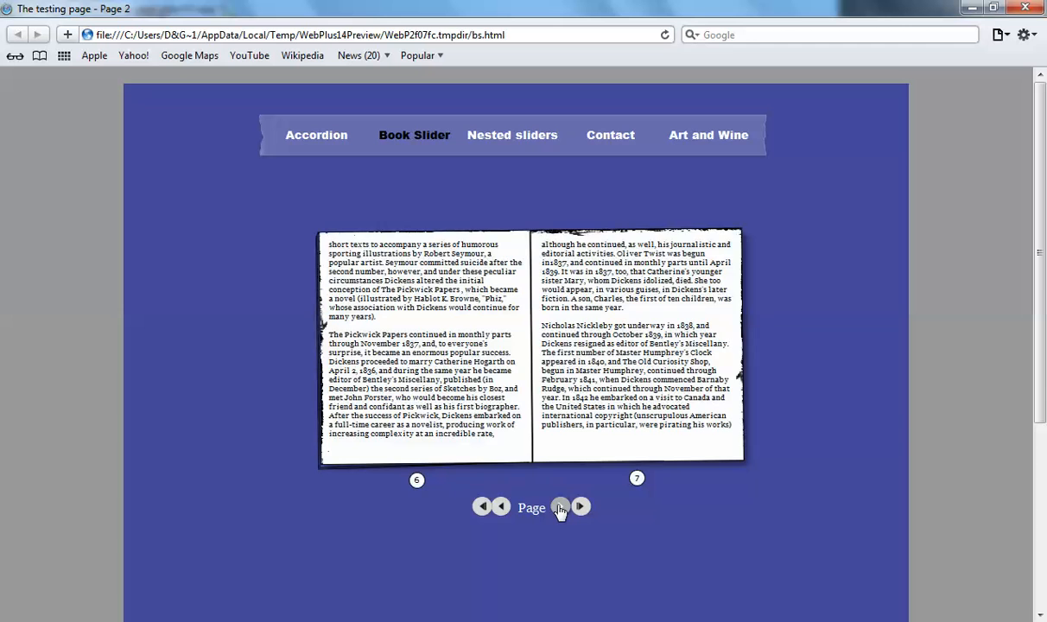
pyautogui.click(501, 508)
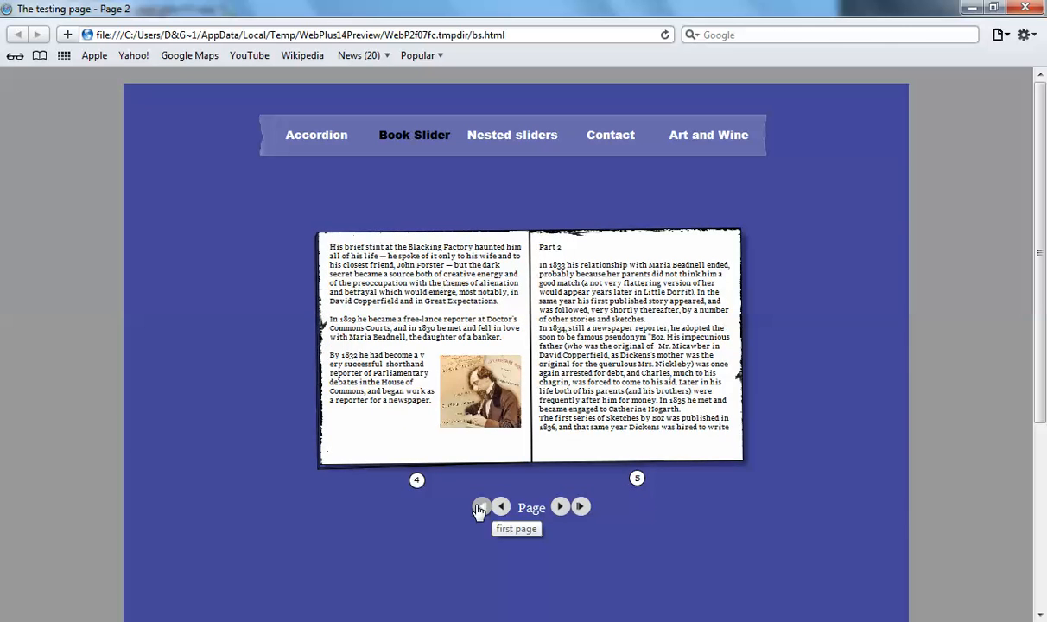
pyautogui.click(481, 507)
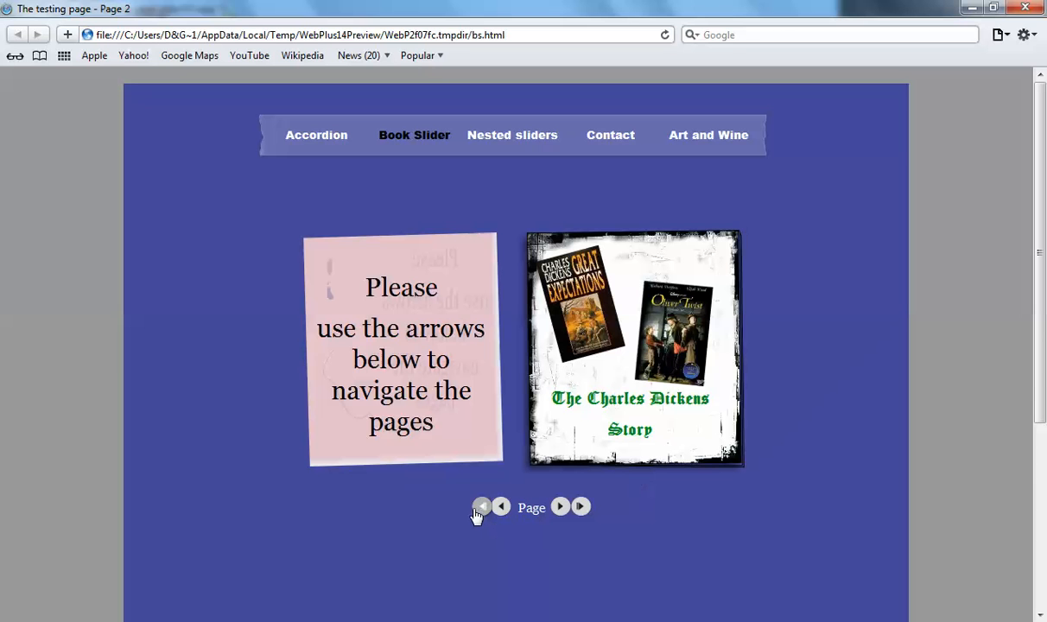
pyautogui.click(581, 507)
pyautogui.click(502, 508)
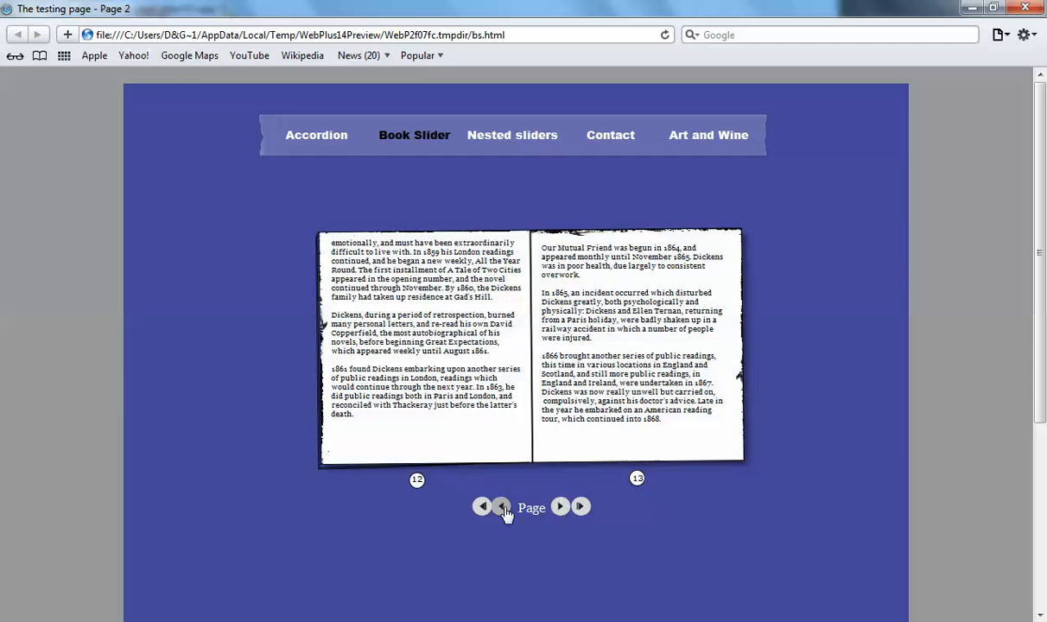
pyautogui.click(502, 508)
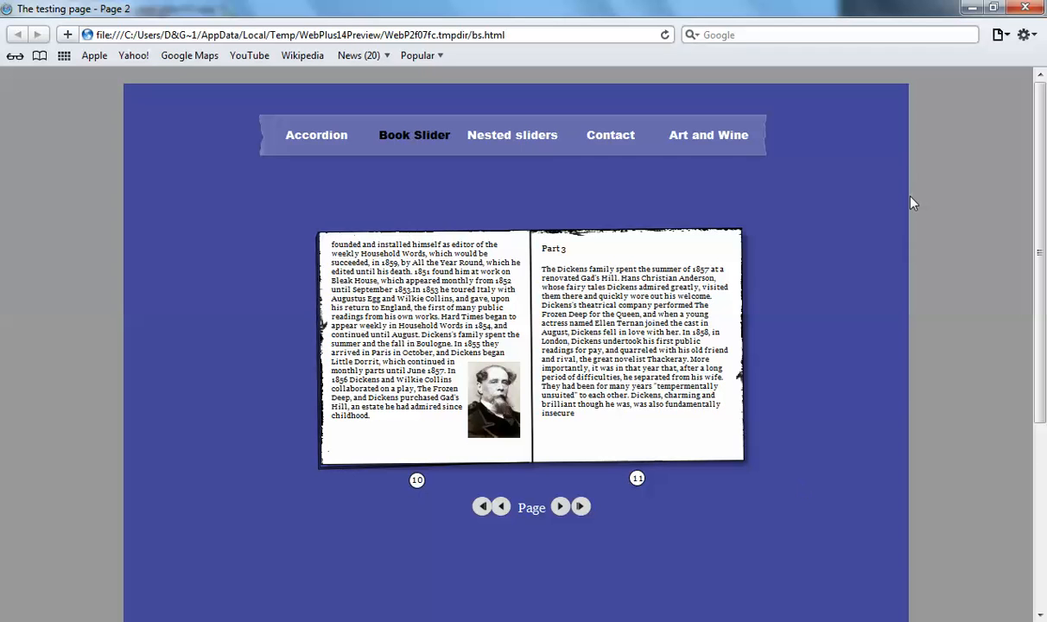
pyautogui.click(702, 142)
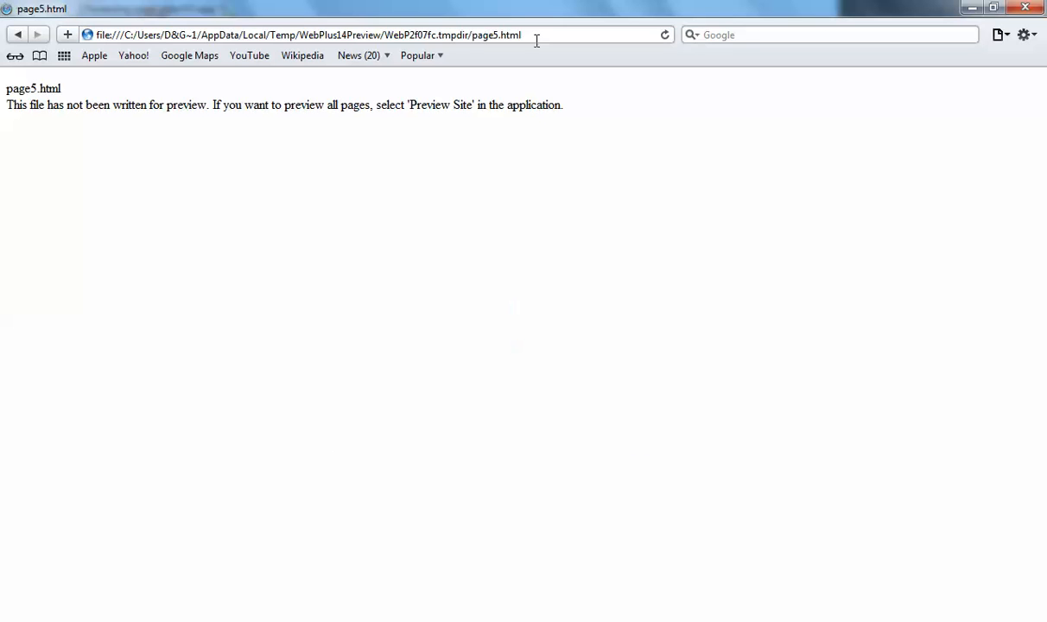
pyautogui.click(1025, 11)
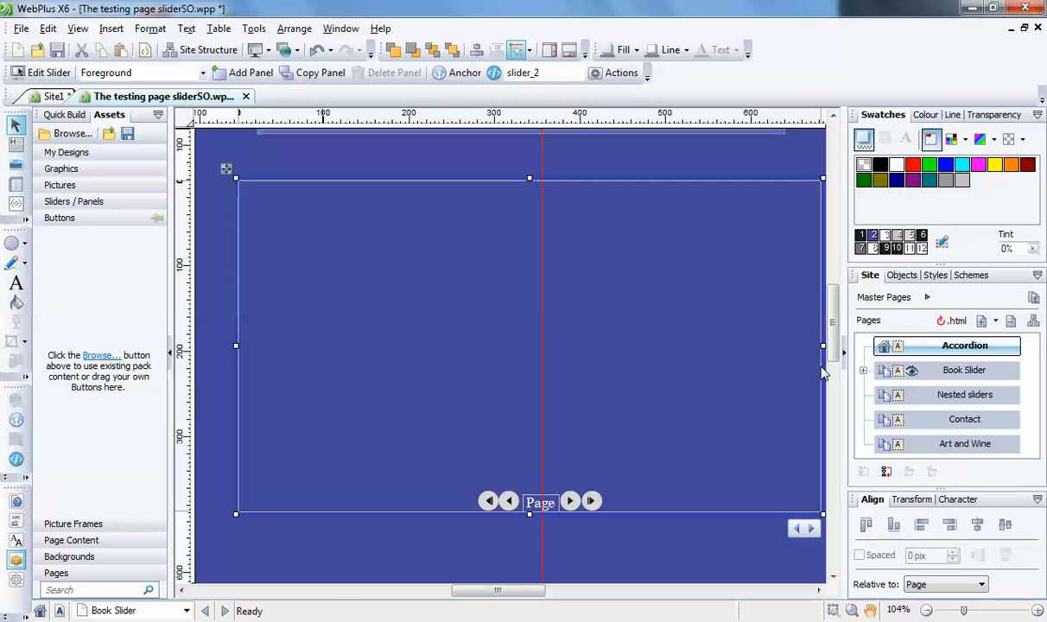
# - Open the Art and Wine page, preview it in the browser to examine all its sliders down to the page bottom, and close the preview
pyautogui.click(965, 448)
pyautogui.doubleClick(965, 448)
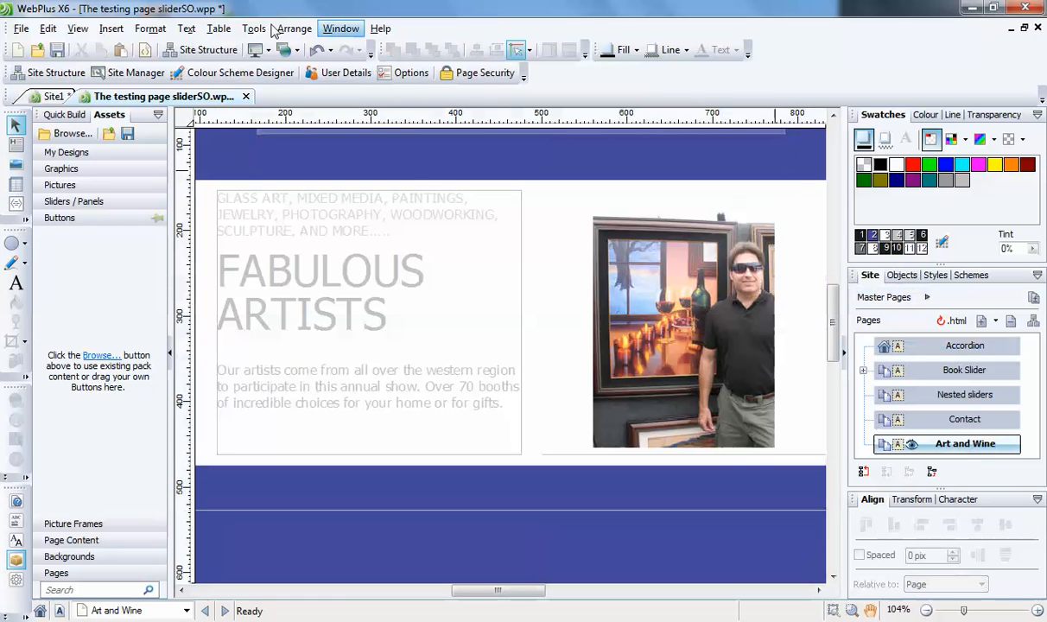
pyautogui.click(254, 51)
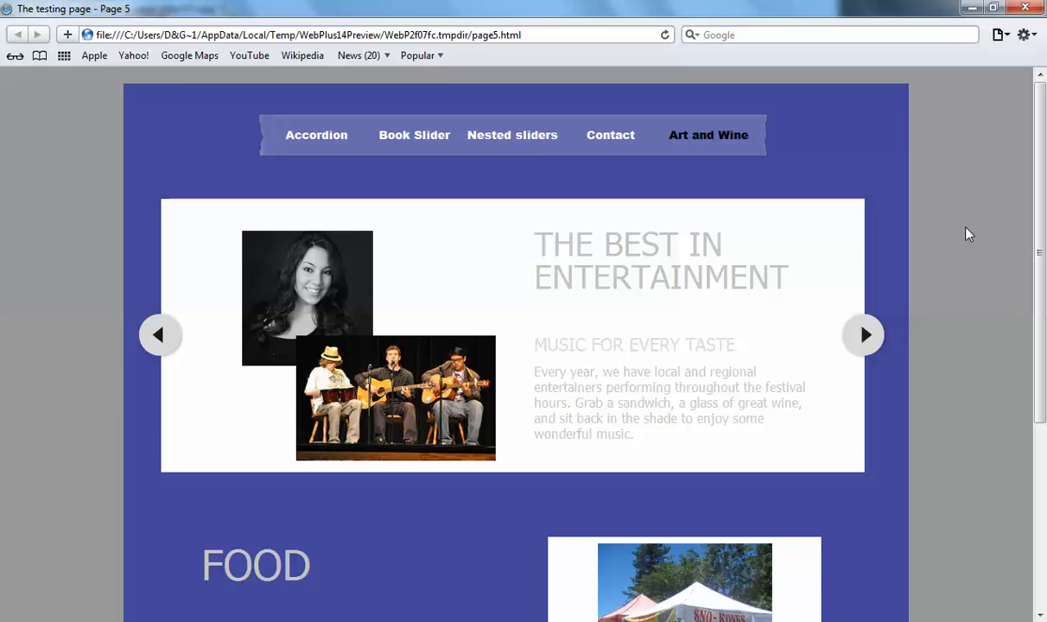
pyautogui.scroll(-10, 969, 238)
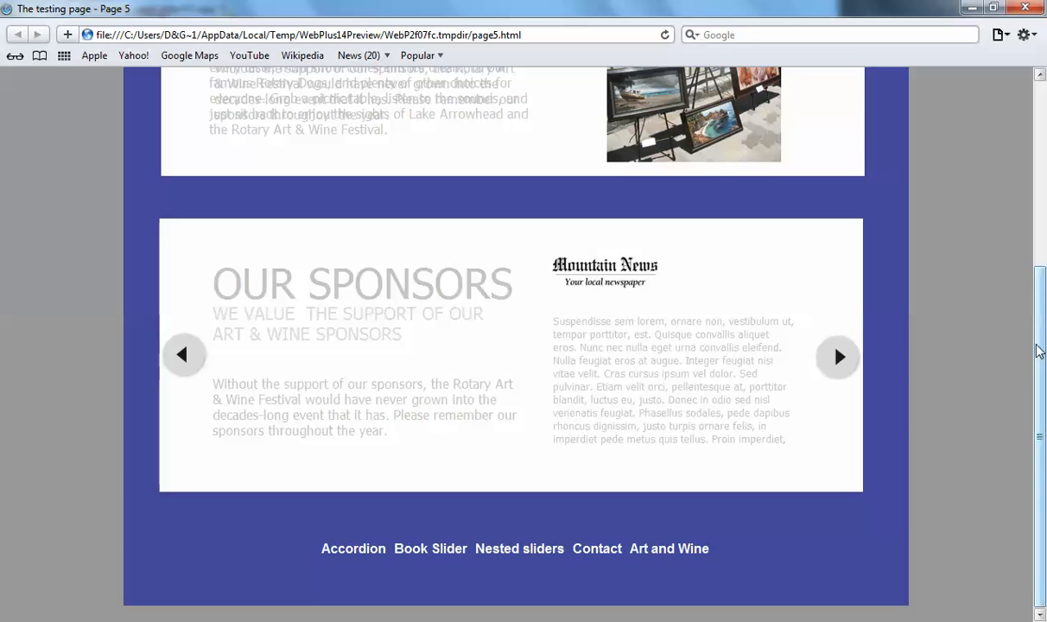
pyautogui.moveTo(1040, 362); pyautogui.dragTo(1024, 242)
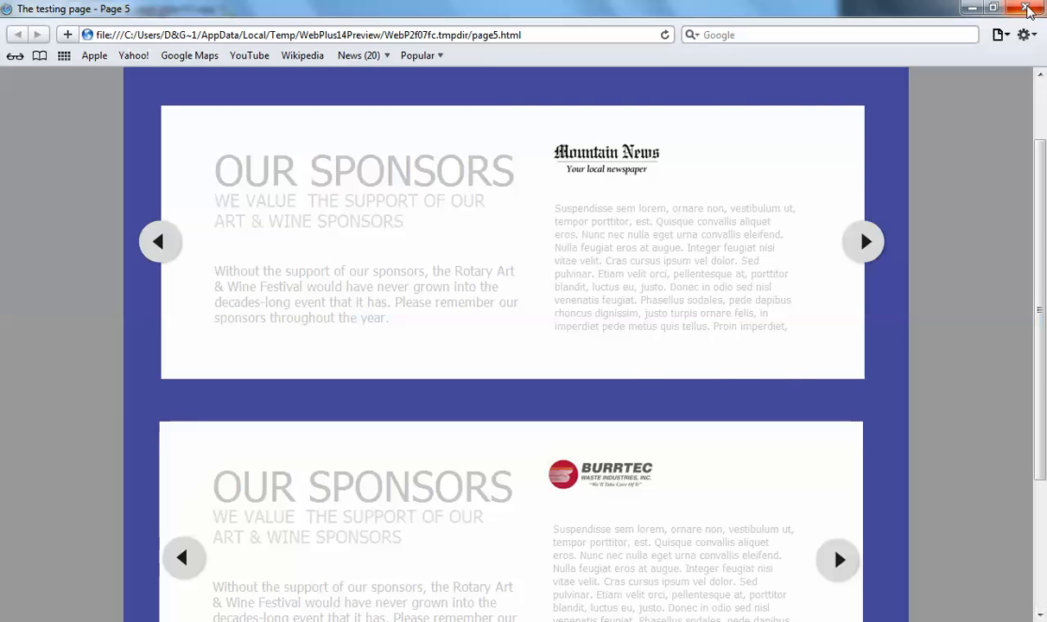
pyautogui.click(1025, 9)
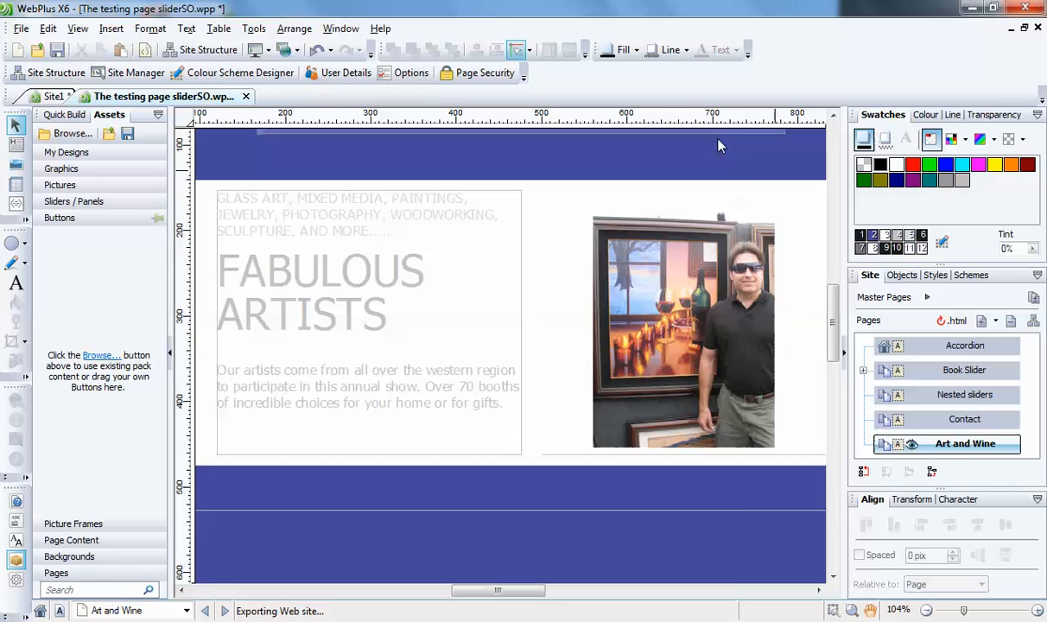
pyautogui.scroll(-2, 506, 483)
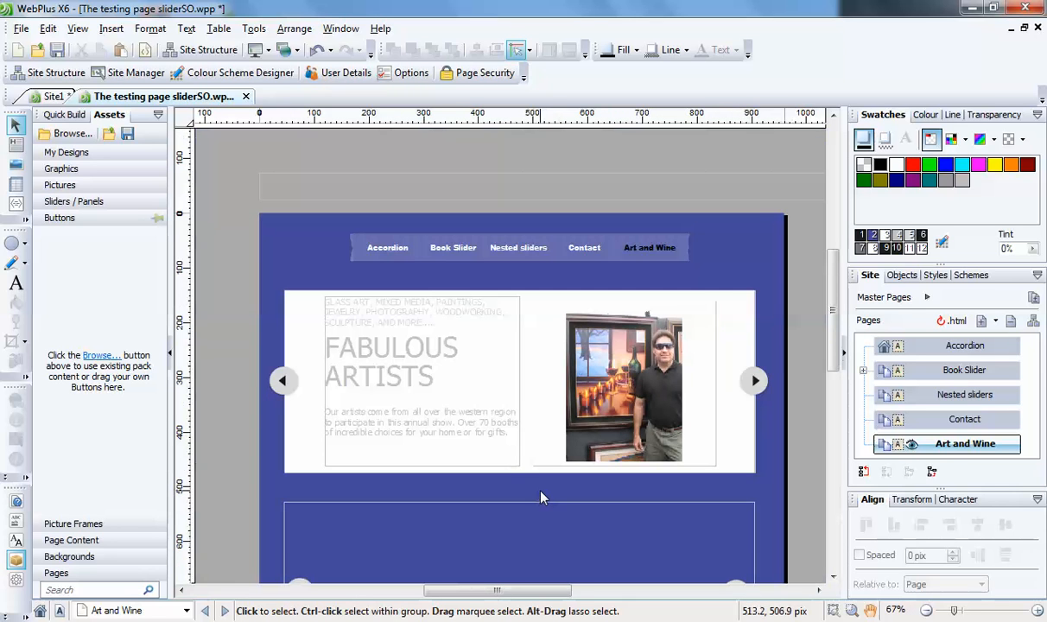
# - Select the outer Artists slider on the Art and Wine page to check its ID, and select the nested slider holding the artist photo
pyautogui.scroll(-2, 542, 498)
pyautogui.scroll(-1, 542, 497)
pyautogui.scroll(1, 542, 497)
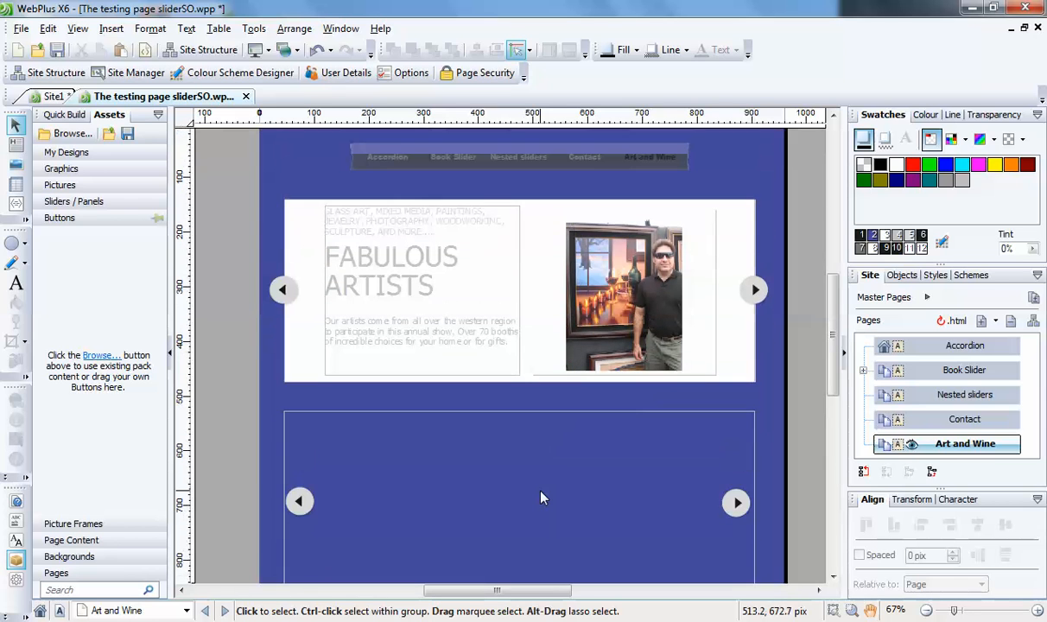
pyautogui.click(755, 357)
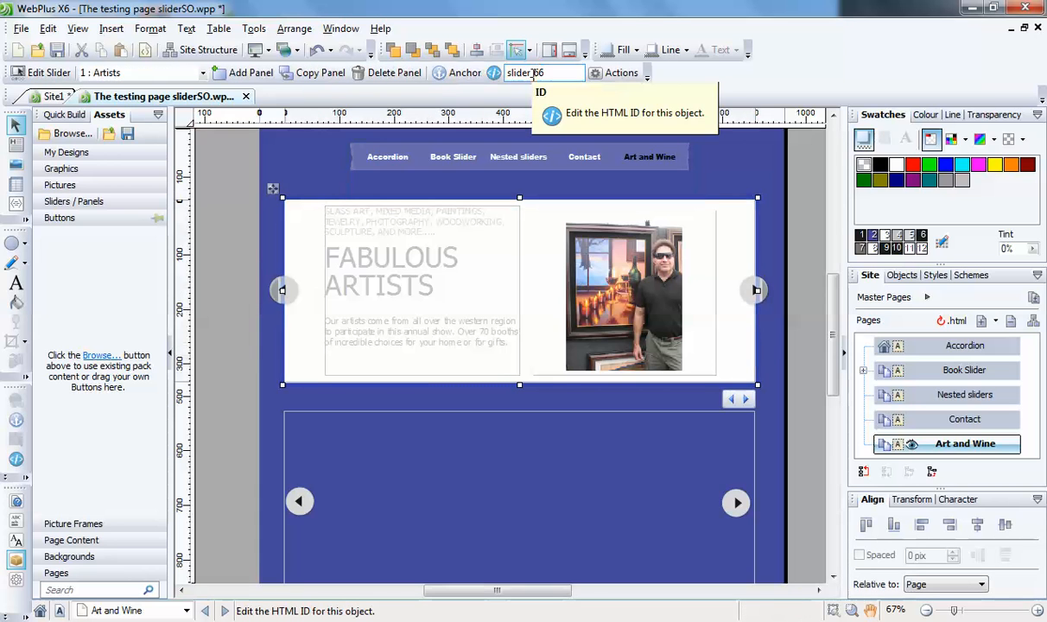
pyautogui.click(711, 336)
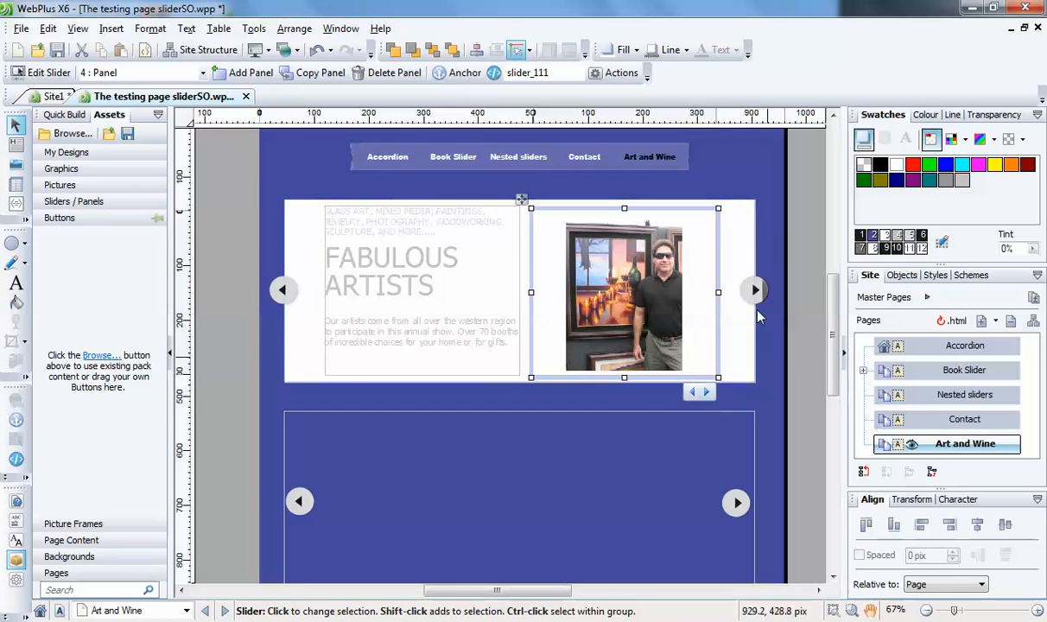
# - Show the outer slider's Sponsors panel, select the nested Mountain News slider inside it, and reselect the outer slider
pyautogui.click(798, 343)
pyautogui.click(713, 337)
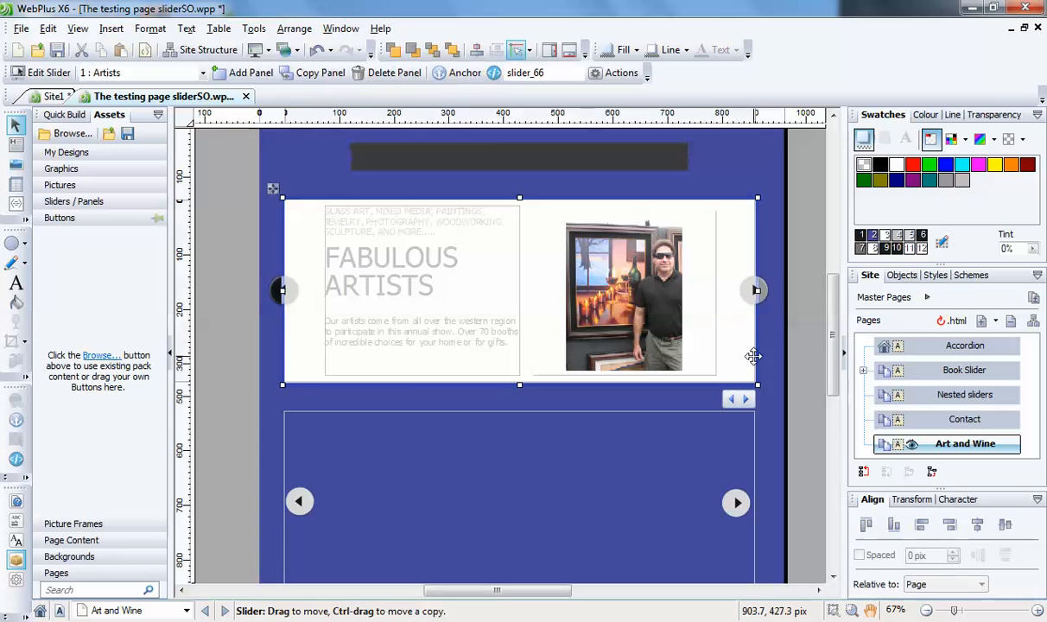
pyautogui.click(747, 400)
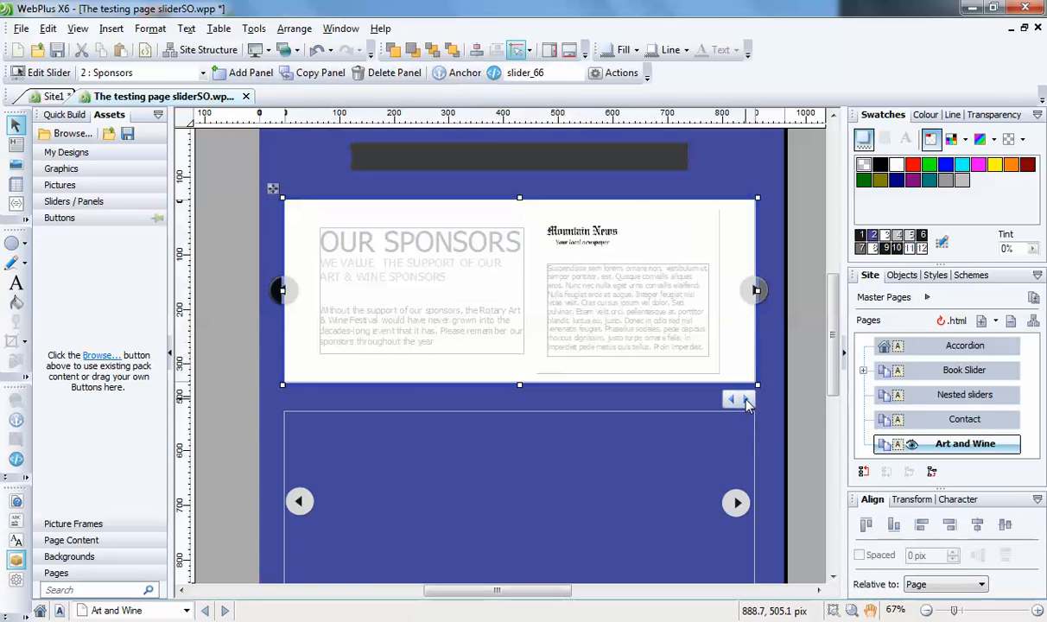
pyautogui.click(709, 245)
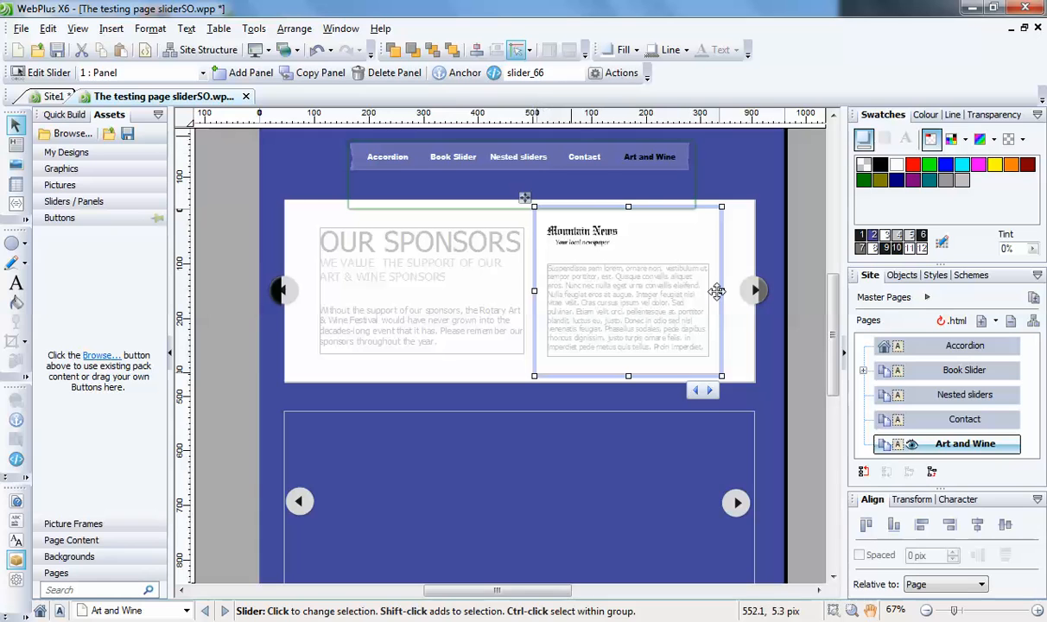
pyautogui.click(744, 326)
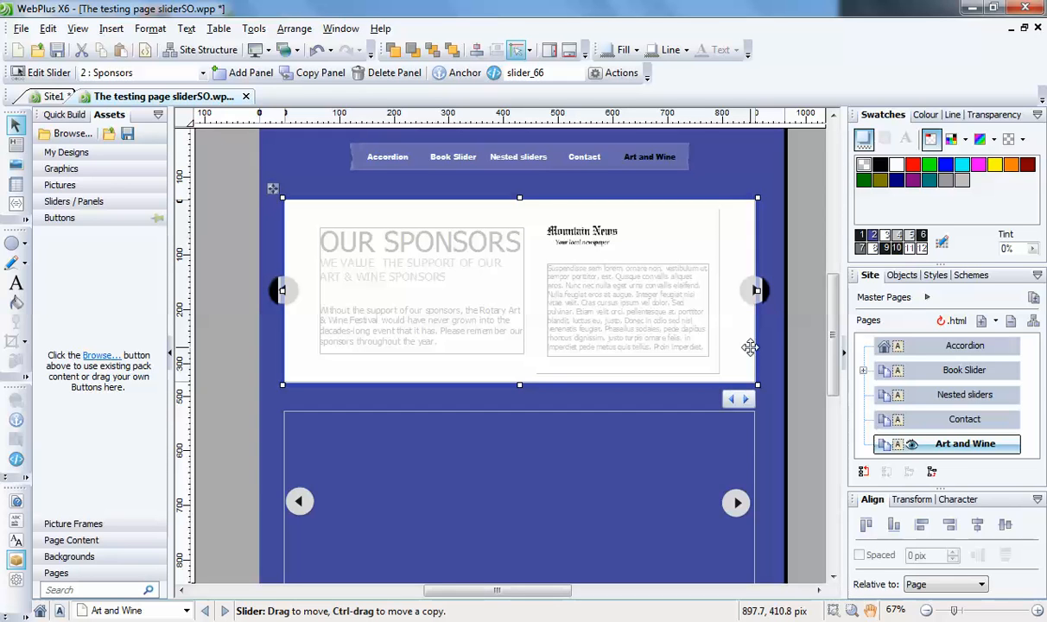
pyautogui.scroll(-1, 732, 328)
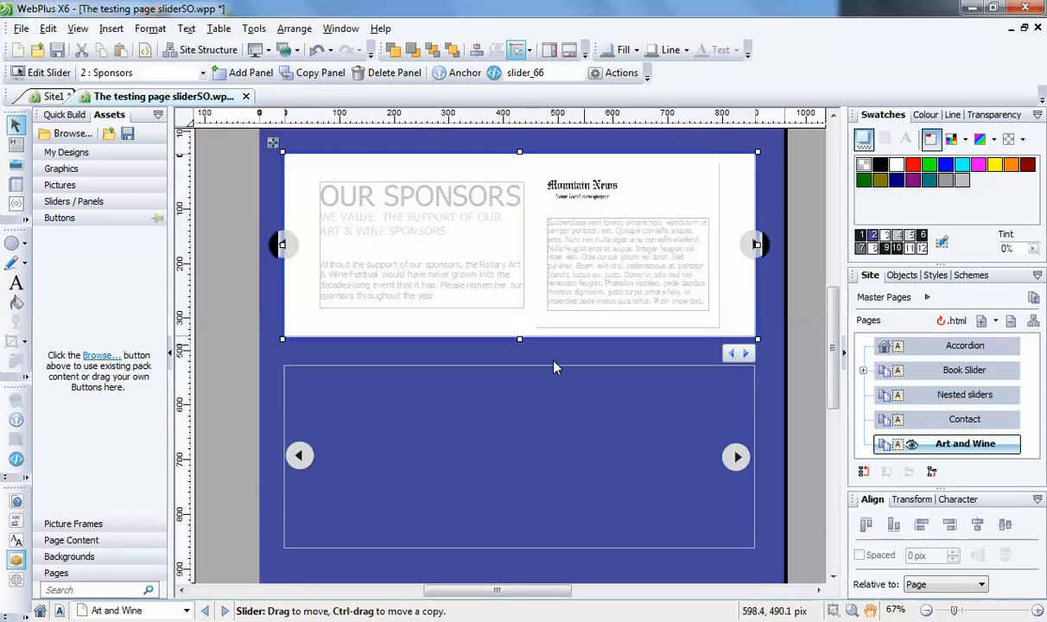